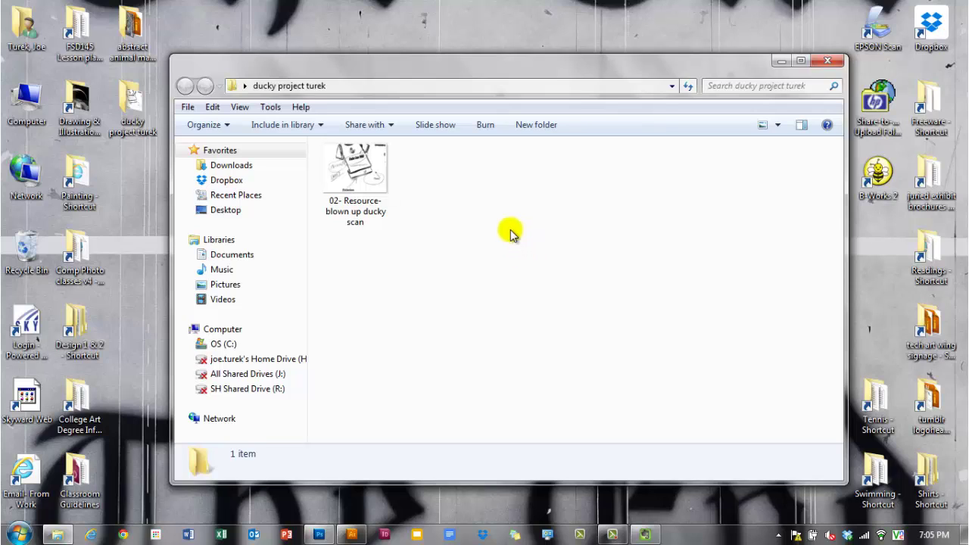
Close the ducky project folder window and launch Adobe Photoshop CS5 from the Adobe Design Standard CS5 program group
click(826, 60)
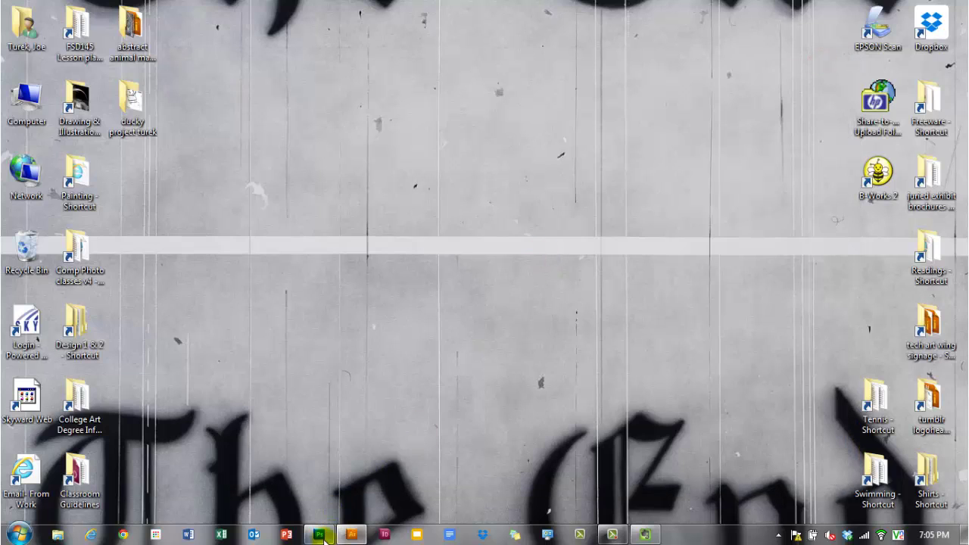
mouse_move(322, 536)
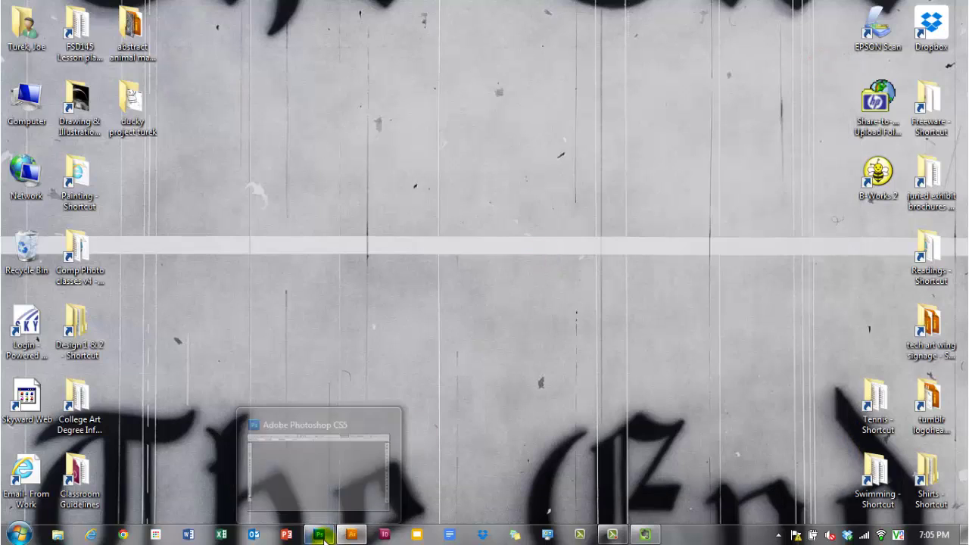
click(21, 535)
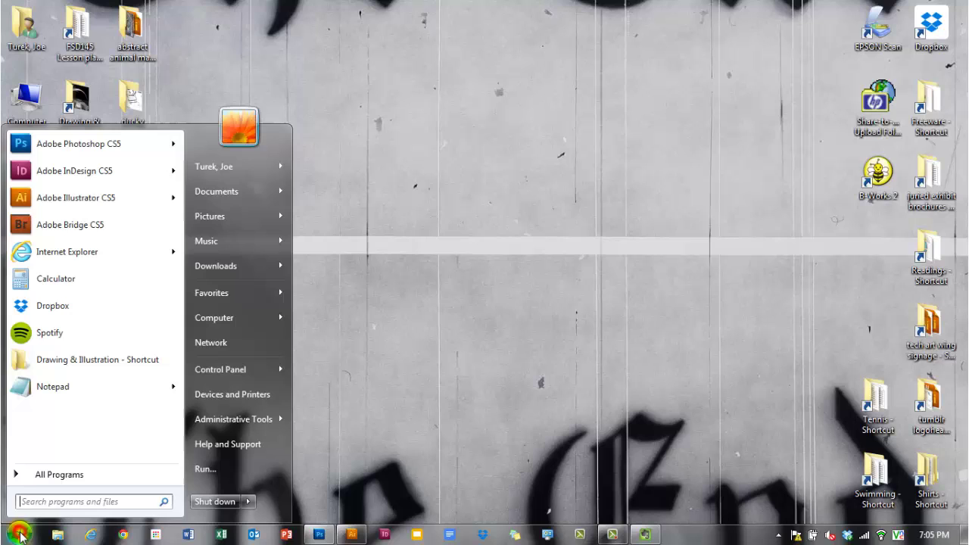
click(38, 477)
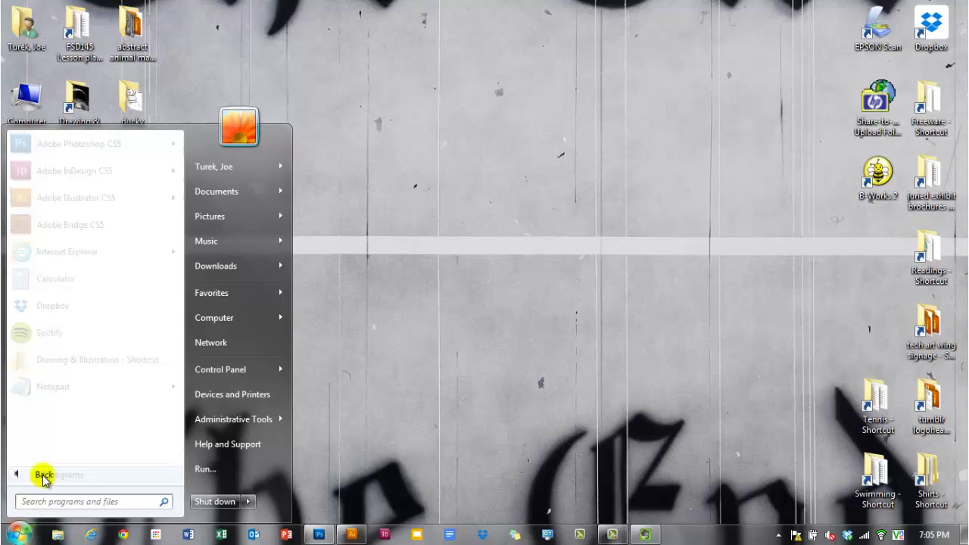
scroll(56, 285, down, 5)
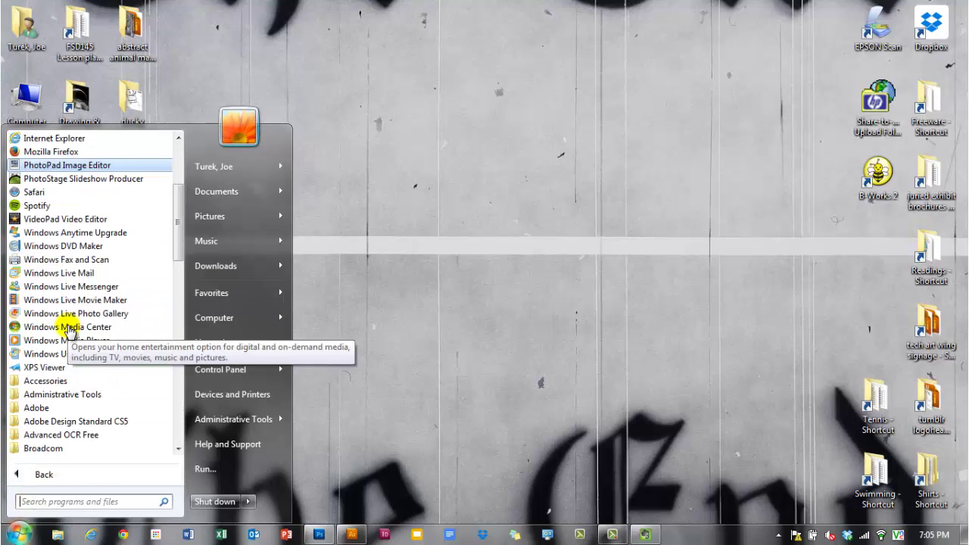
scroll(69, 330, down, 1)
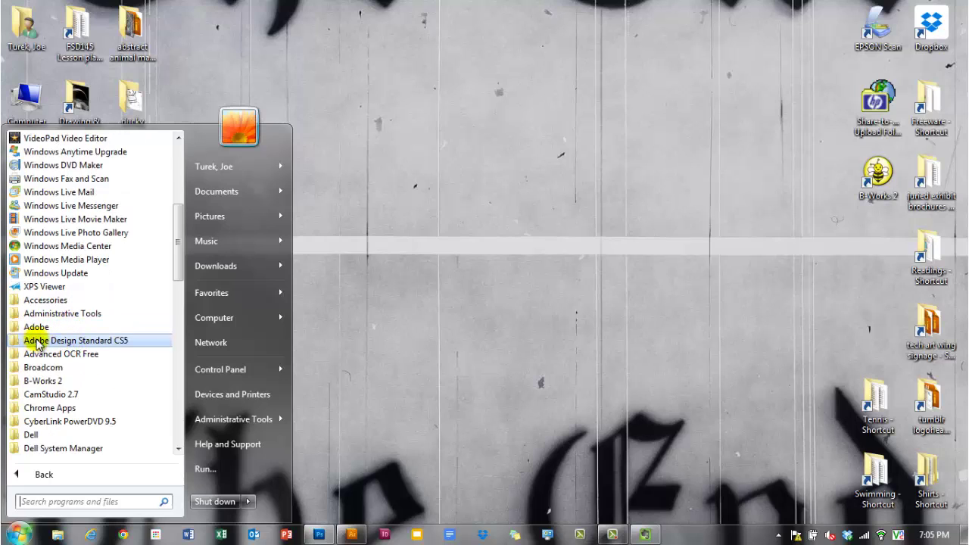
click(116, 341)
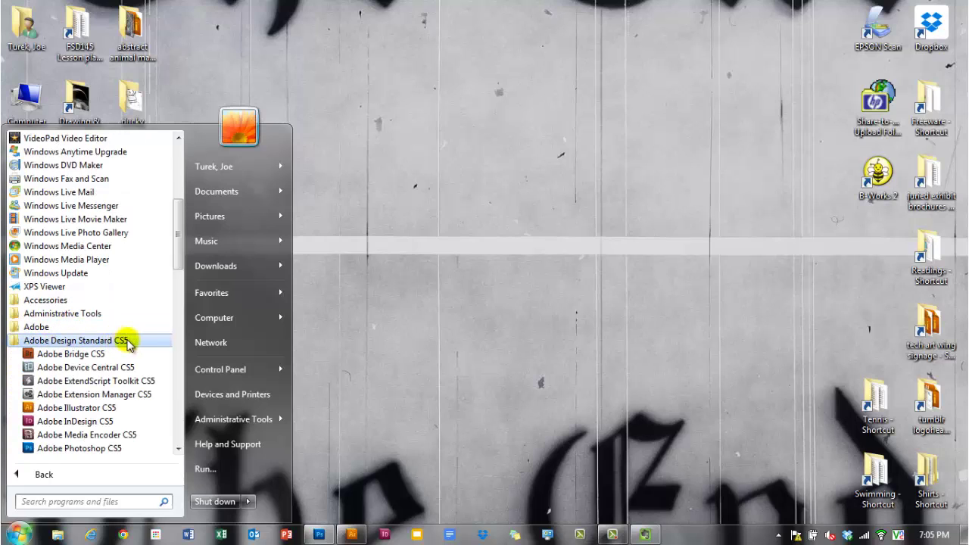
click(104, 451)
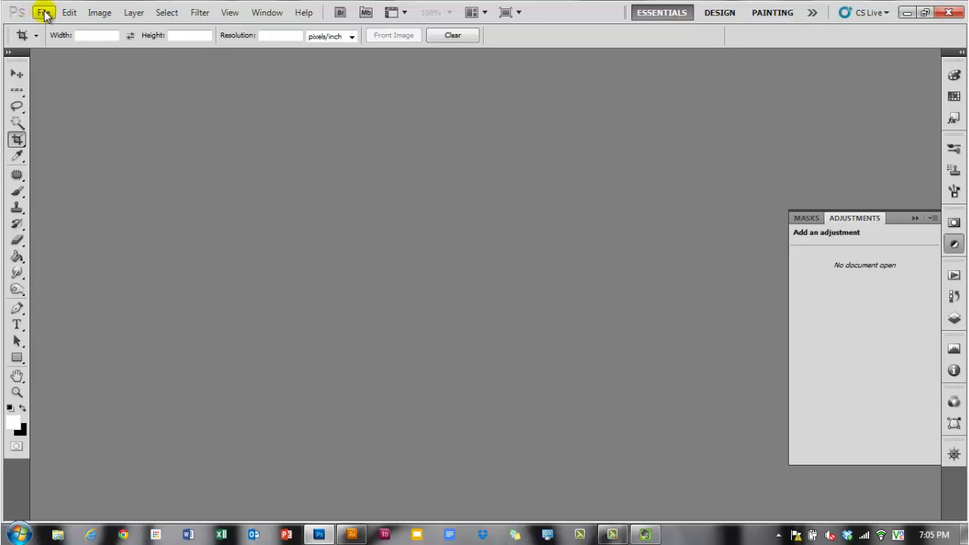
Open the image "02- Resource- blown up ducky scan" from the ducky project folder on the Desktop
click(43, 13)
click(50, 40)
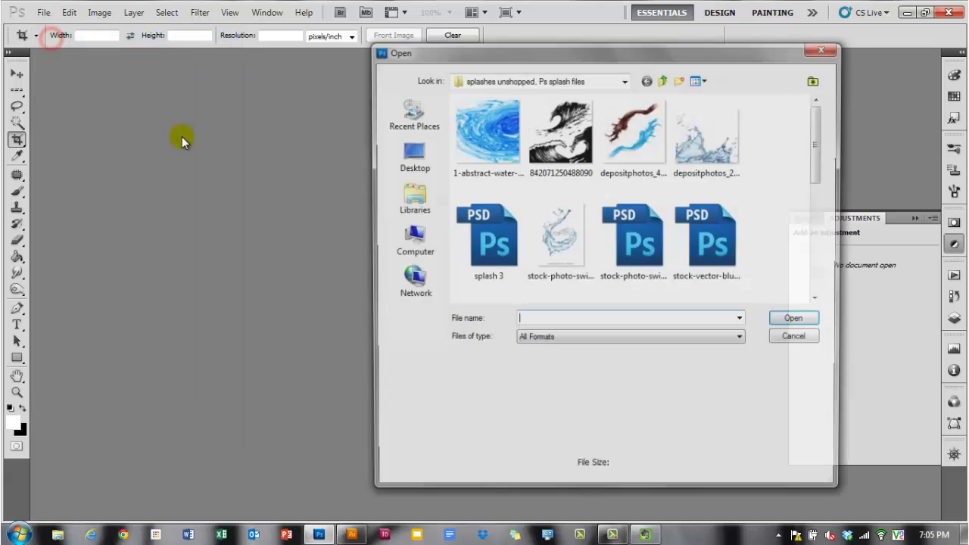
click(407, 192)
click(409, 158)
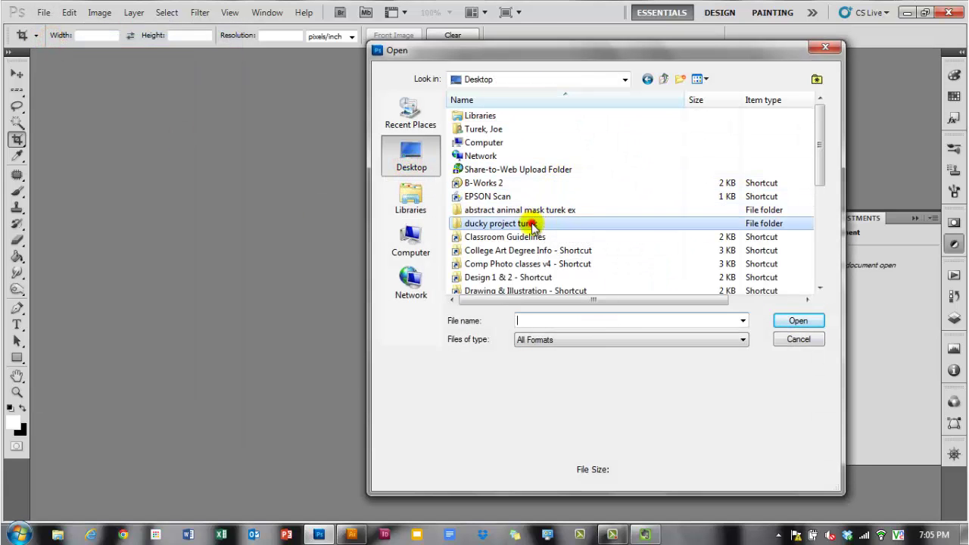
double_click(528, 222)
click(496, 157)
click(795, 321)
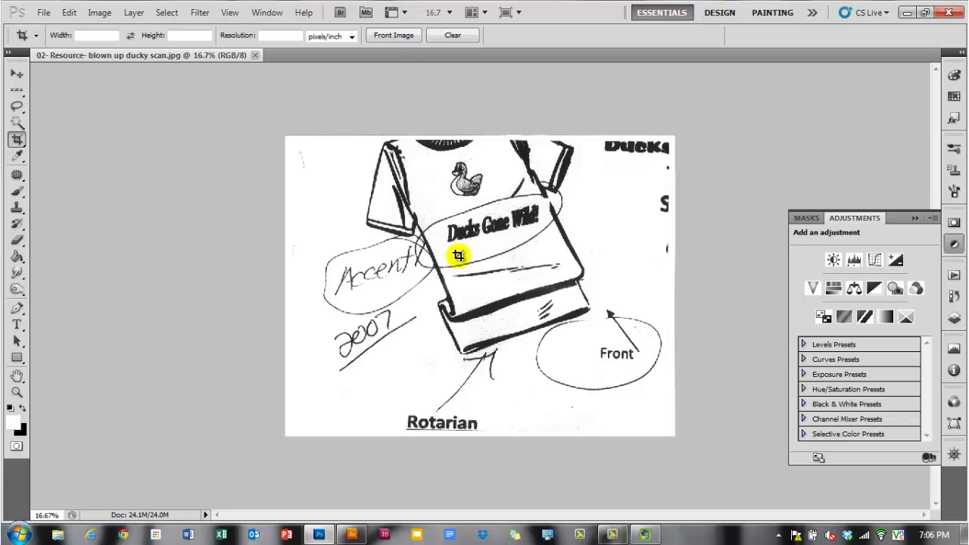
Examine the scanned T-shirt drawing up close, including the duck and the "Ducks Gone Wild!" lettering
key(ctrl+equal)
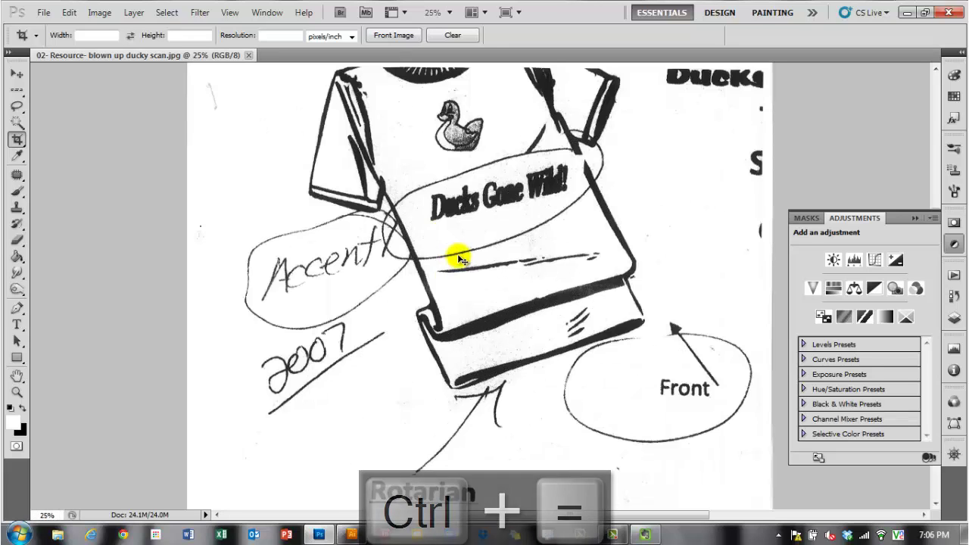
key(ctrl+minus)
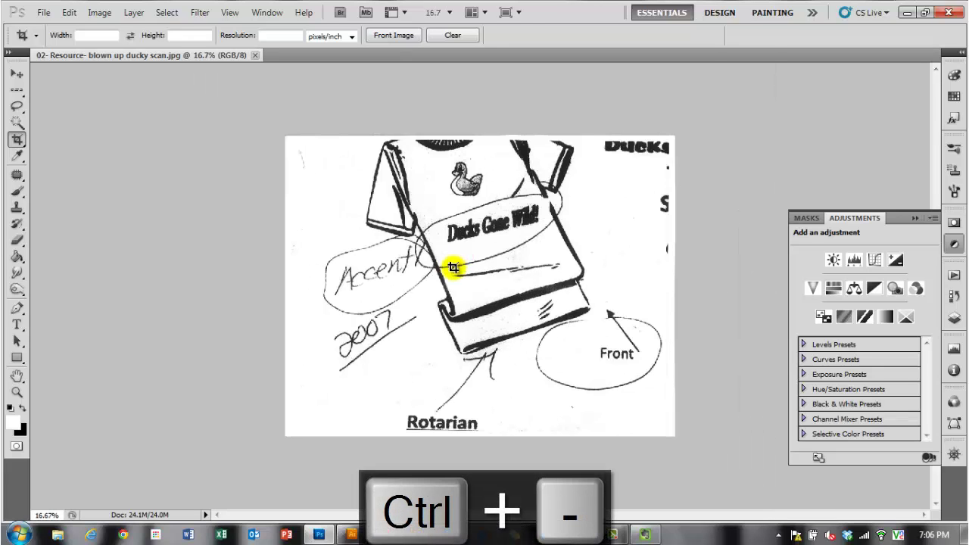
key(space)
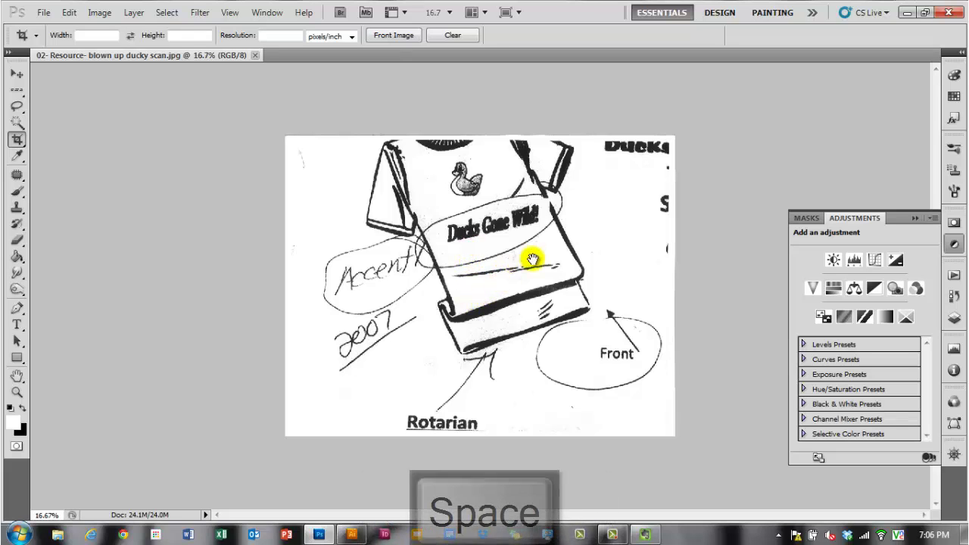
drag(534, 259, 469, 268)
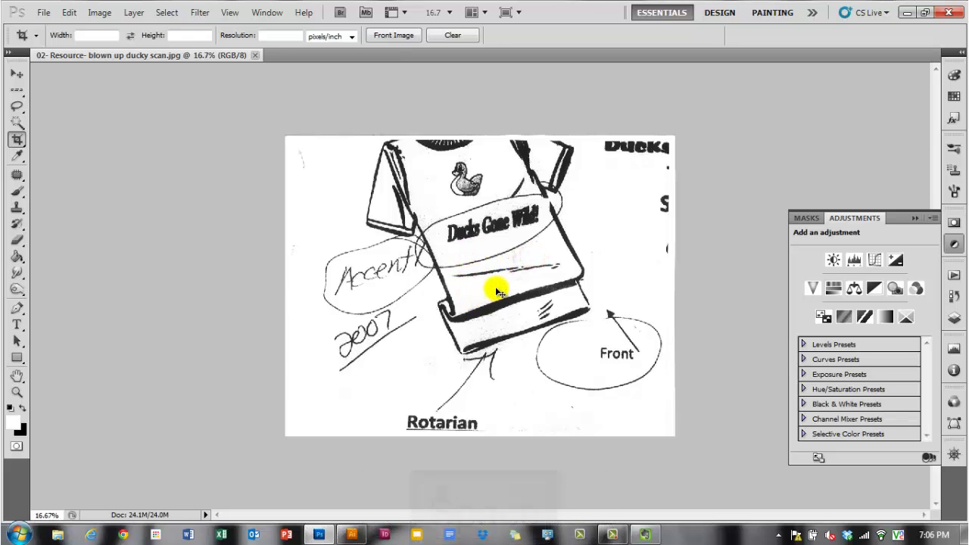
key(ctrl+equal)
key(space)
drag(525, 246, 500, 362)
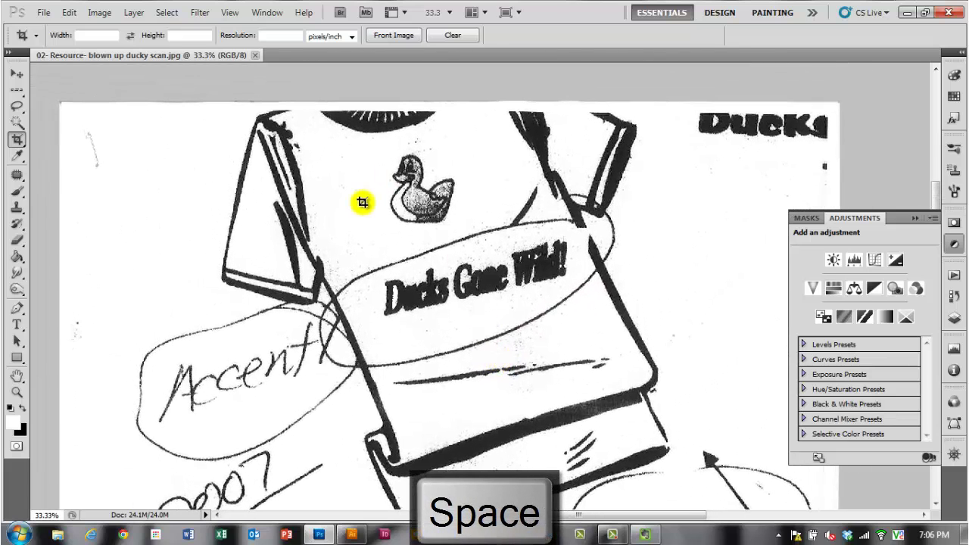
scroll(436, 250, down, 4)
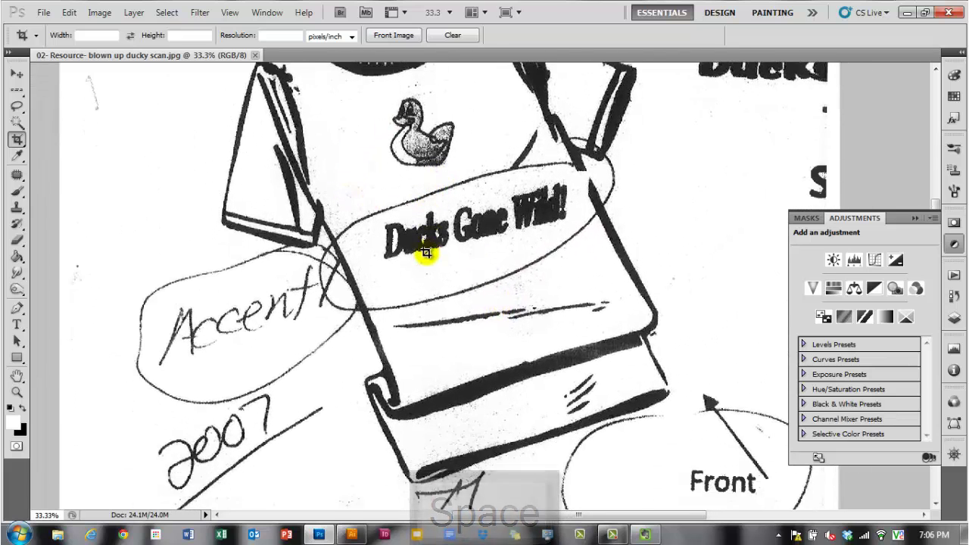
scroll(422, 284, up, 2)
scroll(420, 289, up, 2)
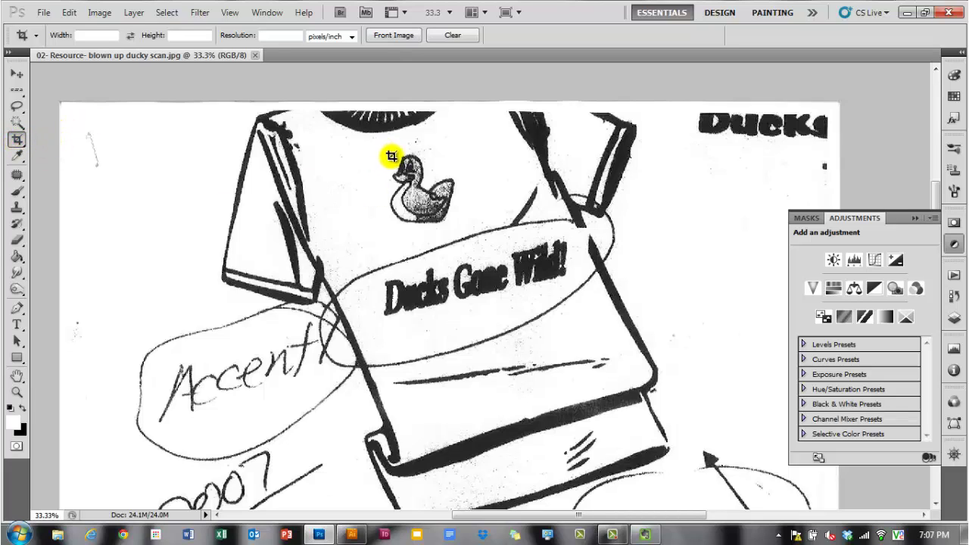
Crop the scan closely around the duck on the shirt's chest and inspect the cropped image at different magnifications
drag(377, 147, 463, 234)
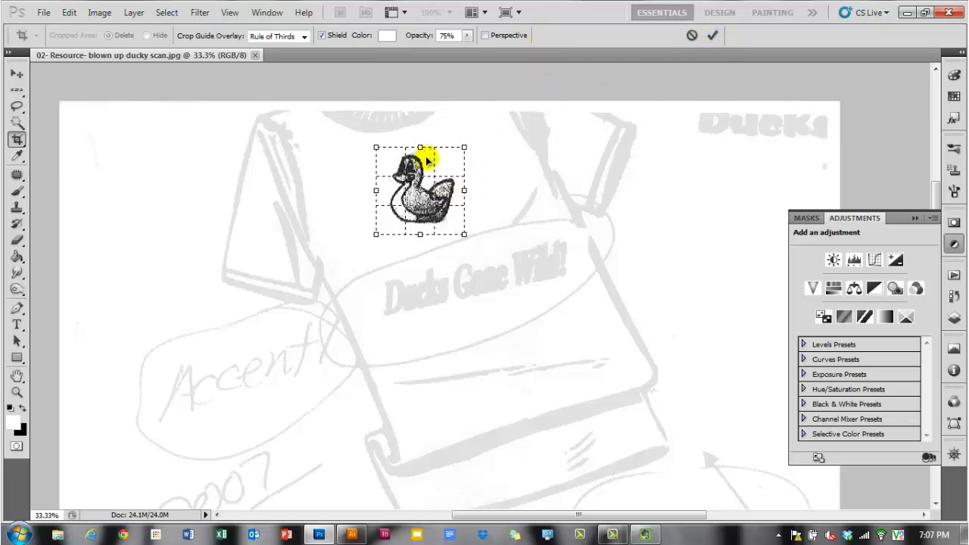
click(711, 35)
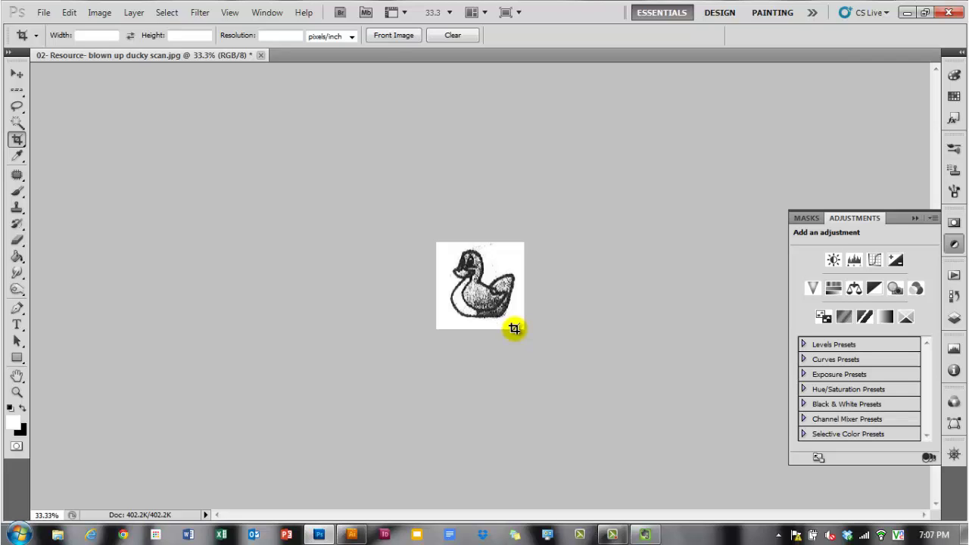
key(ctrl+0)
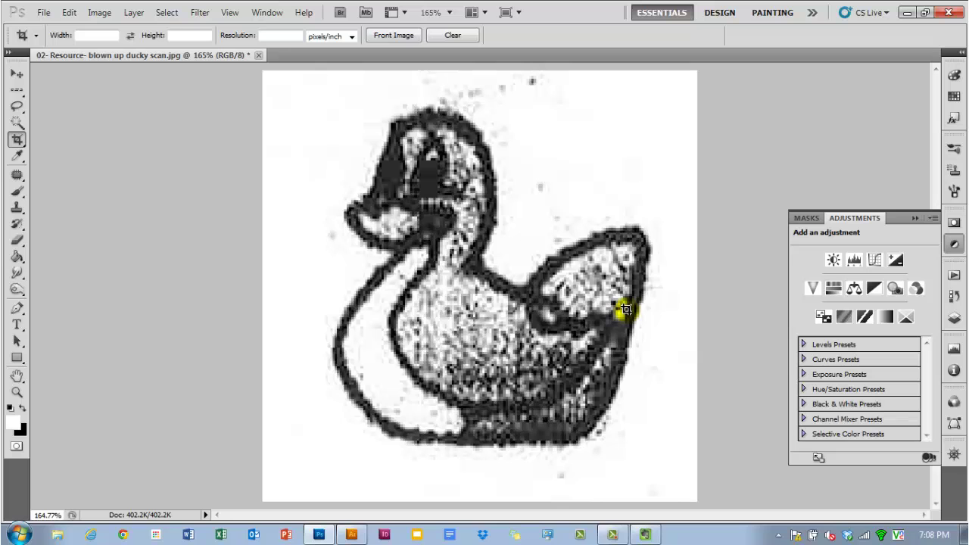
key(ctrl+minus)
key(ctrl+minus)
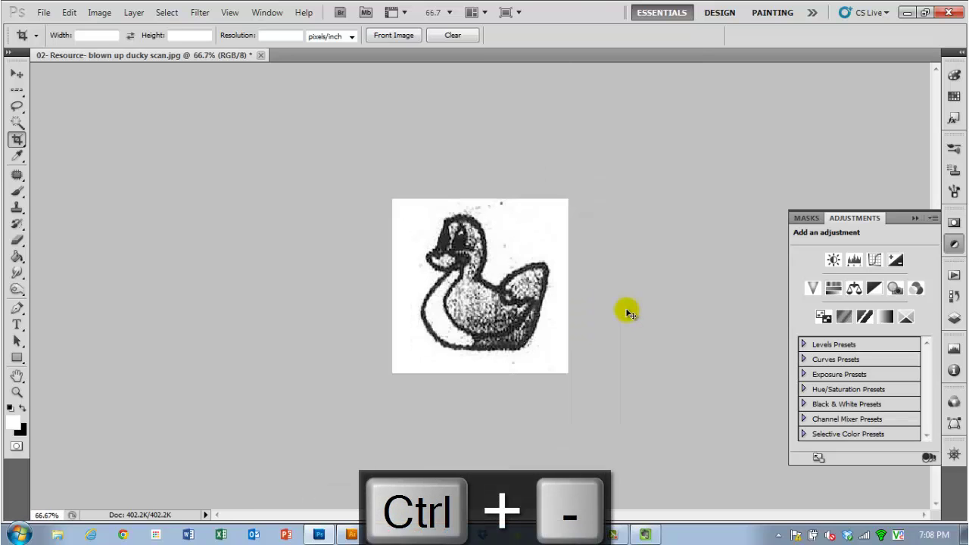
key(ctrl+0)
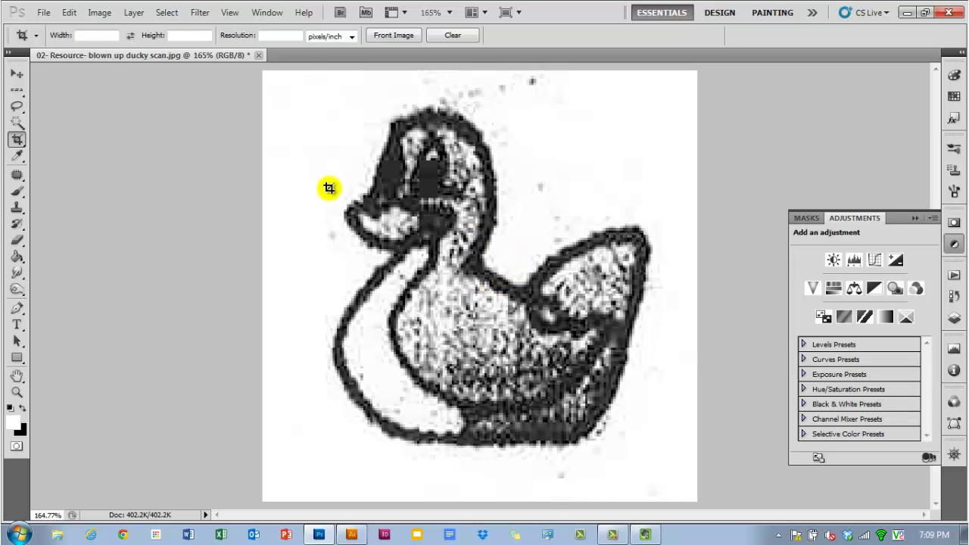
Set the resolution in the Image Size settings to 150 pixels/inch with resampling on
click(99, 13)
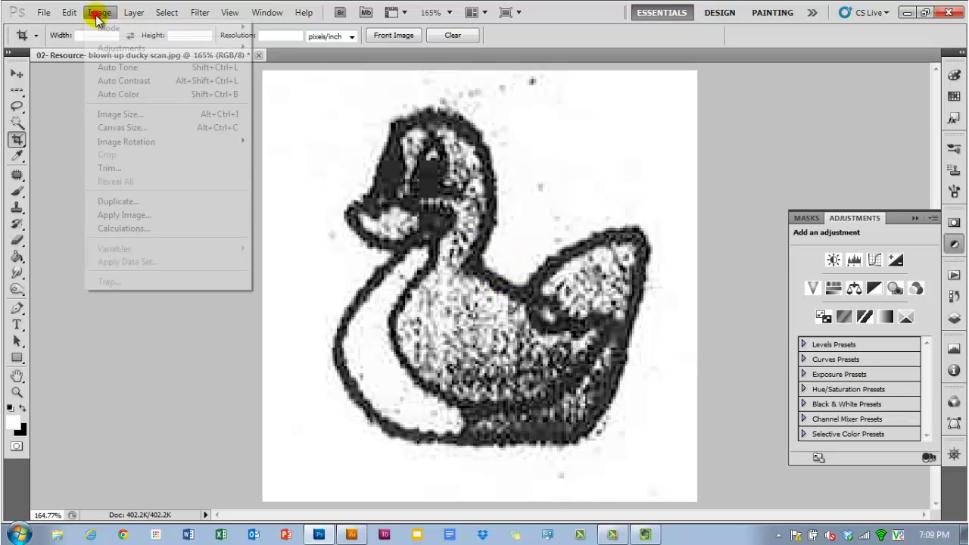
click(124, 114)
drag(385, 116, 231, 115)
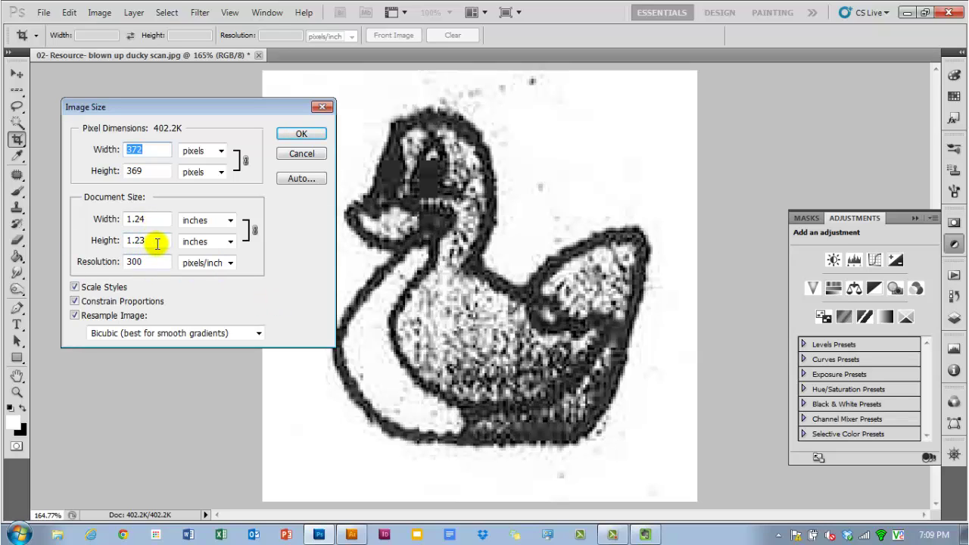
drag(157, 262, 82, 262)
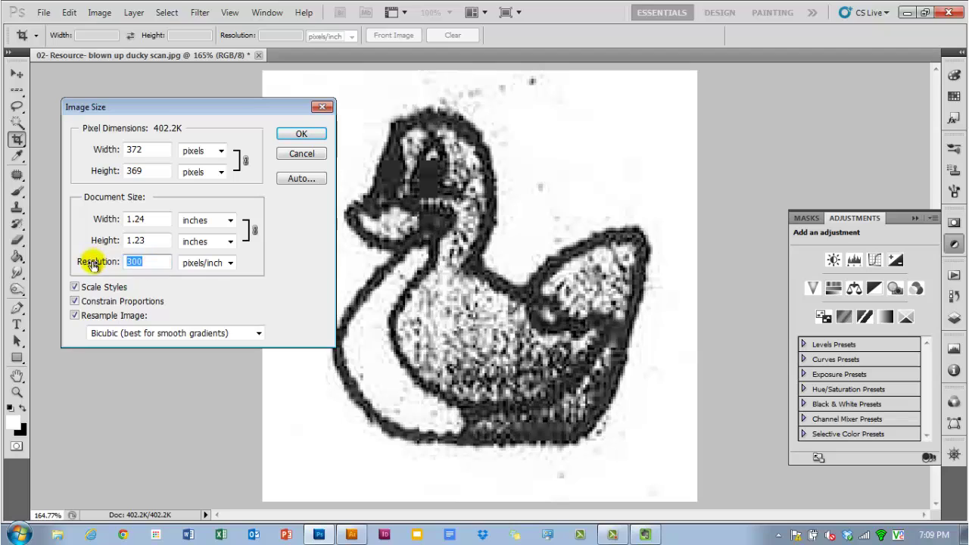
text(150)
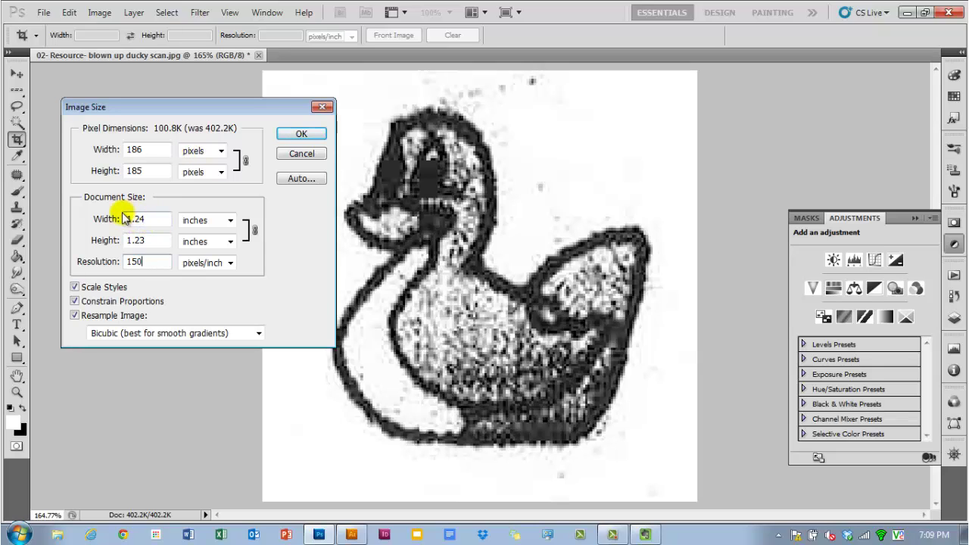
Enlarge the duck image to a document width of 4.24 inches with proportions constrained, and fit it in view
click(156, 220)
drag(129, 216, 121, 219)
key(Up)
key(Up)
key(Up)
key(Up)
key(Up)
key(Up)
key(Up)
key(Up)
key(Up)
key(Up)
key(Up)
key(Up)
key(Up)
key(Up)
key(Up)
key(Up)
key(Up)
key(Up)
key(Up)
key(Up)
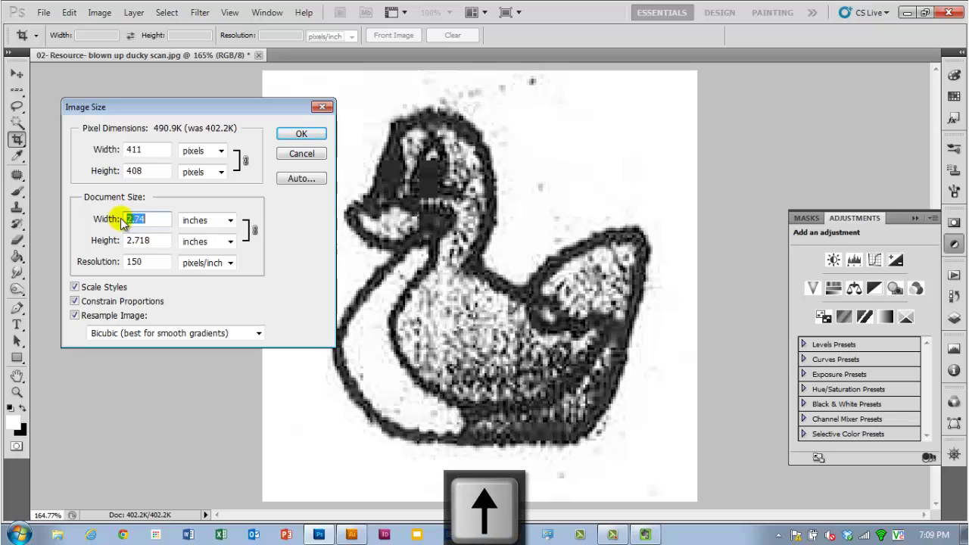
key(Up)
key(Up)
key(Up)
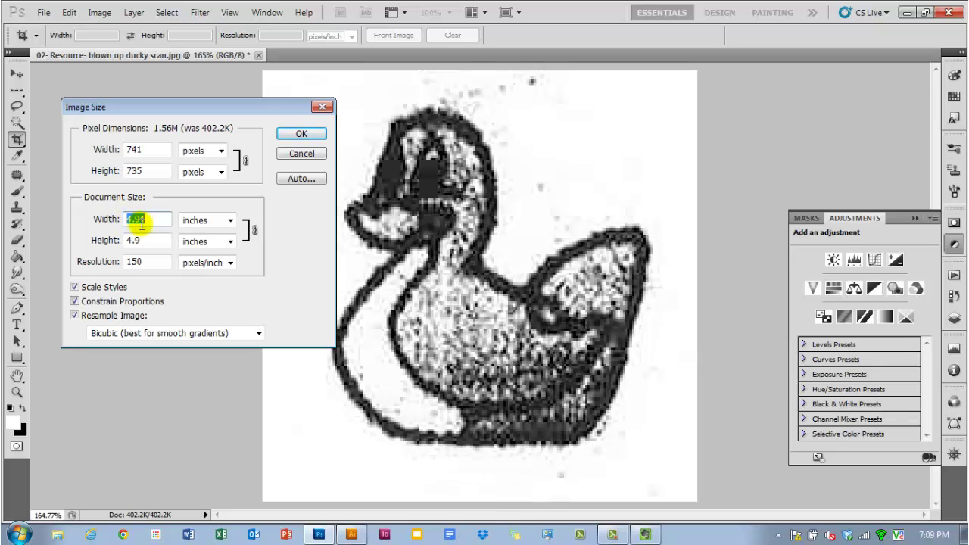
key(Down)
key(Down)
key(Down)
key(Down)
key(Down)
key(Down)
key(Down)
key(Down)
key(Down)
key(Down)
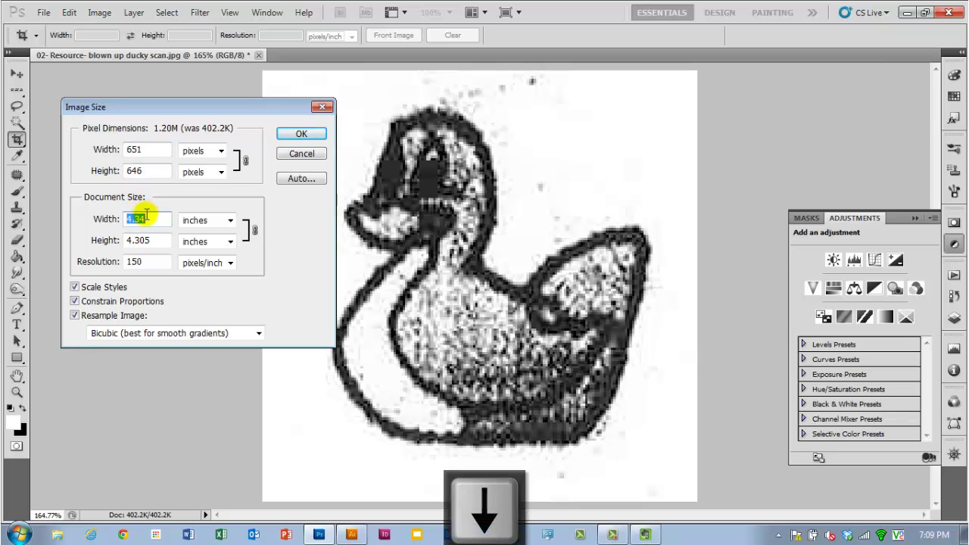
key(Up)
key(Up)
key(Up)
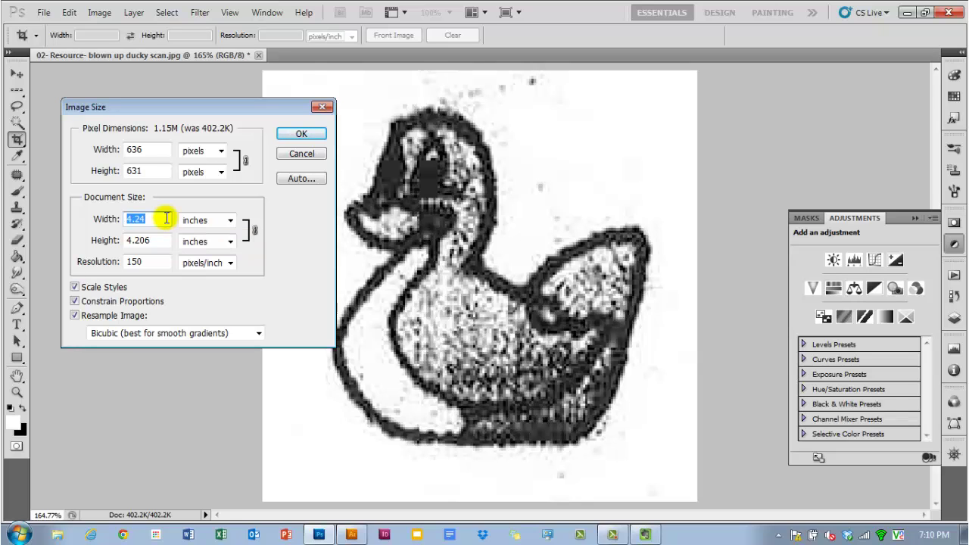
click(295, 135)
key(ctrl+0)
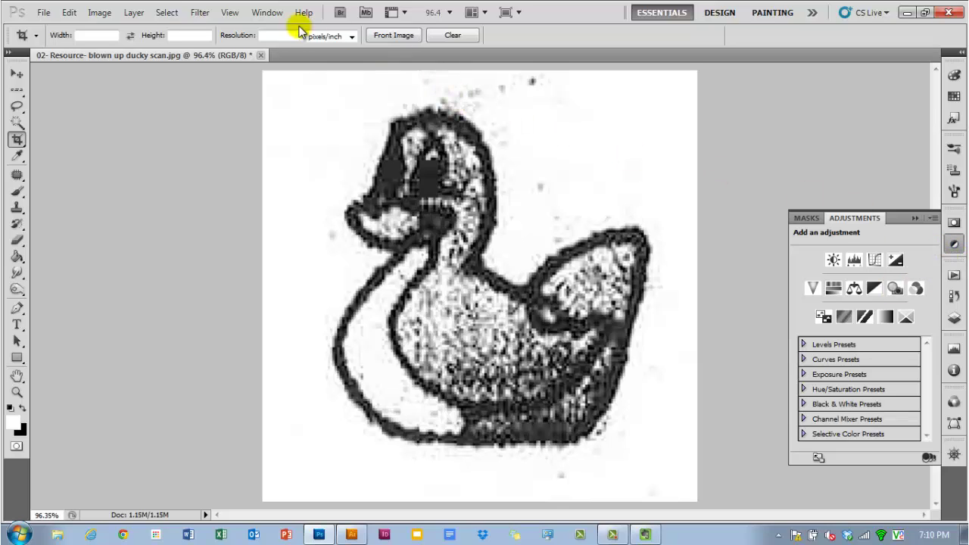
Display the Layers panel for the duck image
click(267, 13)
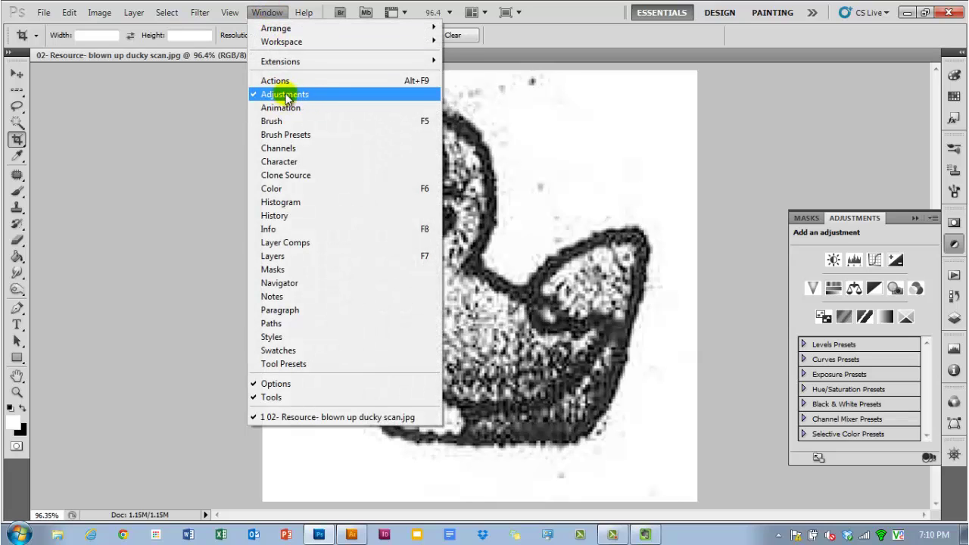
click(257, 11)
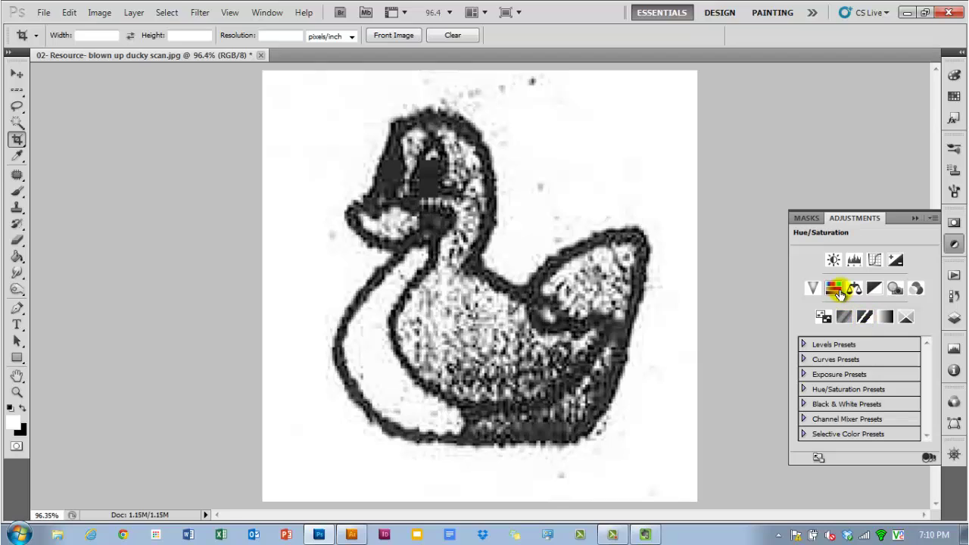
click(954, 318)
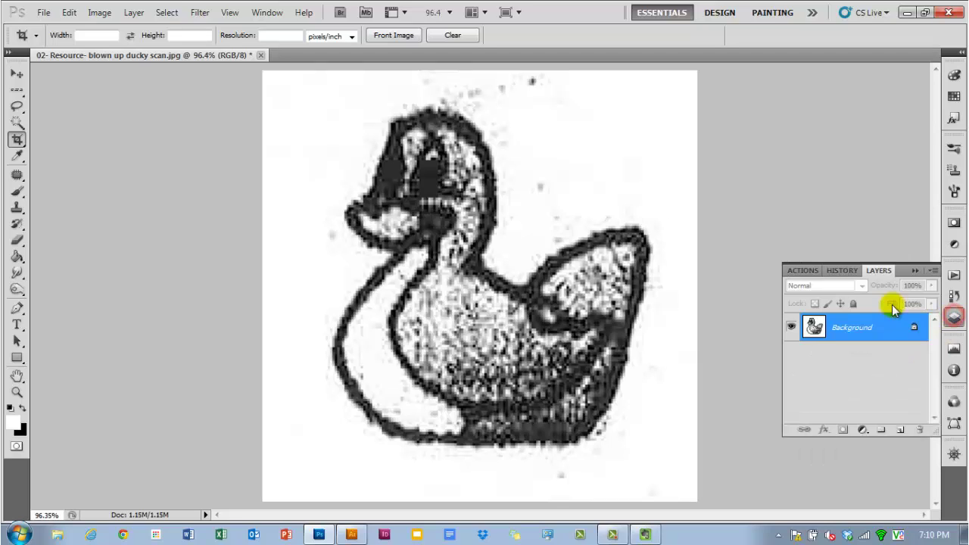
Add a Levels adjustment layer above the duck with black input level 45 and midtone value 1.42
click(862, 431)
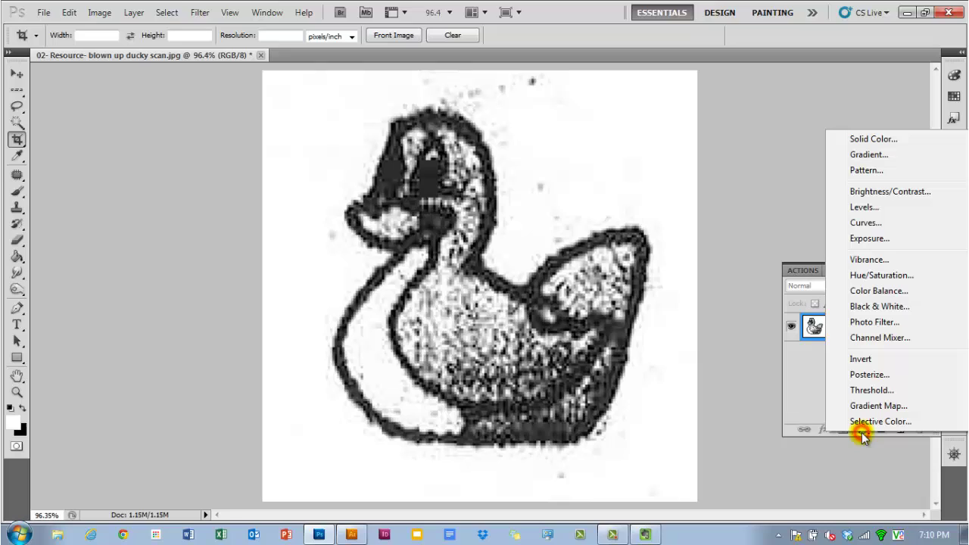
click(805, 390)
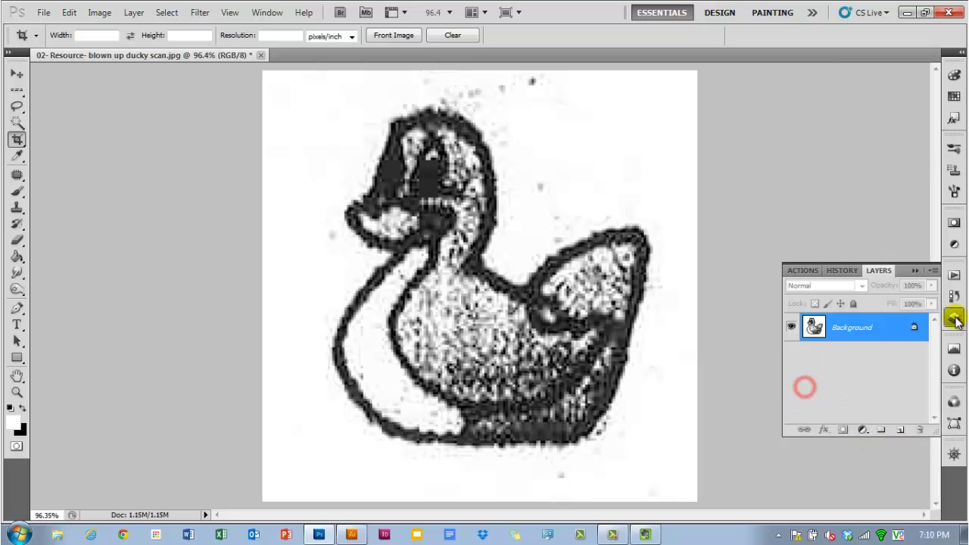
click(952, 247)
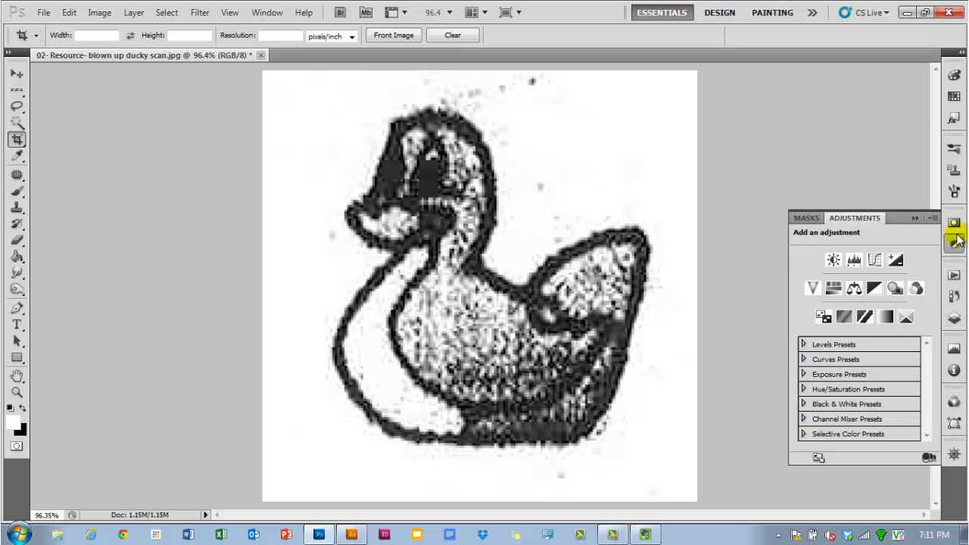
click(854, 261)
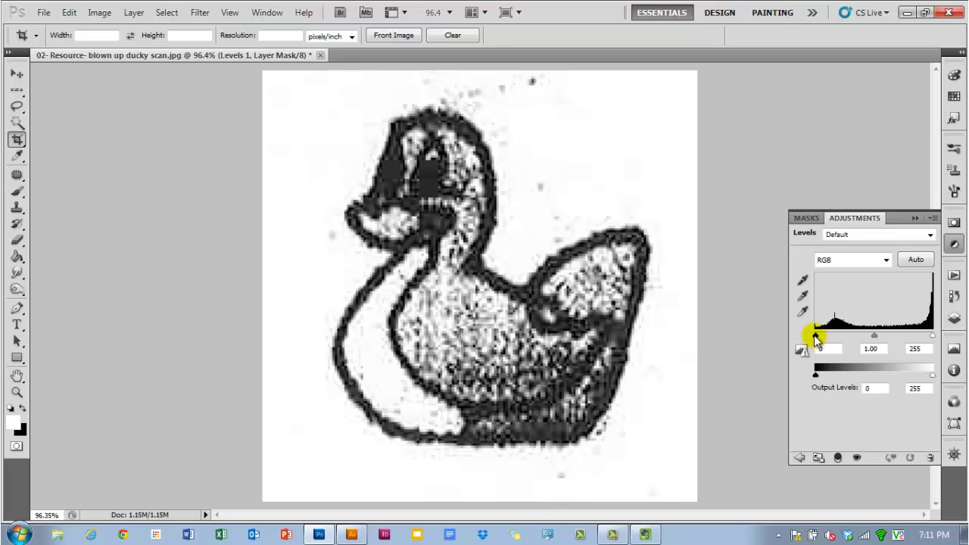
drag(816, 337, 837, 339)
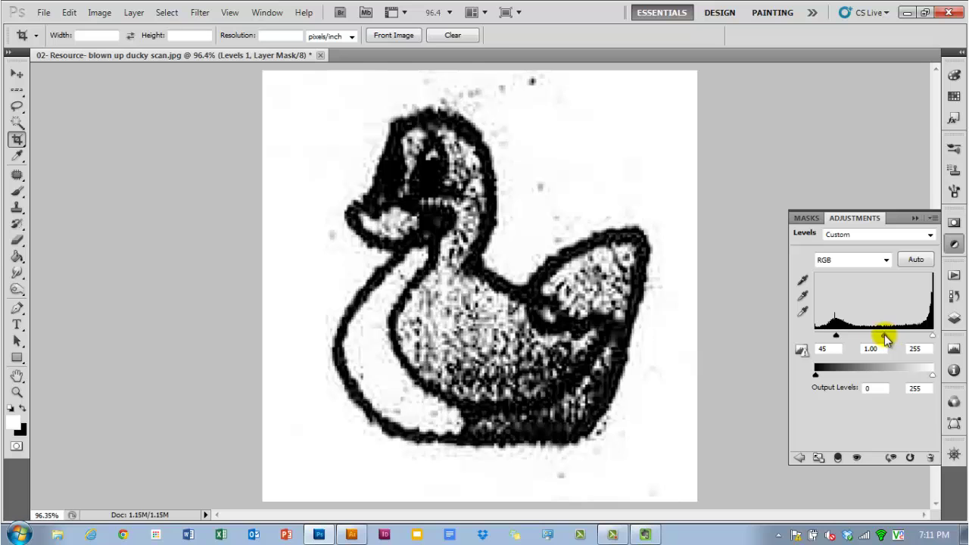
mouse_move(885, 334)
mouse_down()
mouse_move(909, 336)
mouse_move(871, 336)
mouse_up()
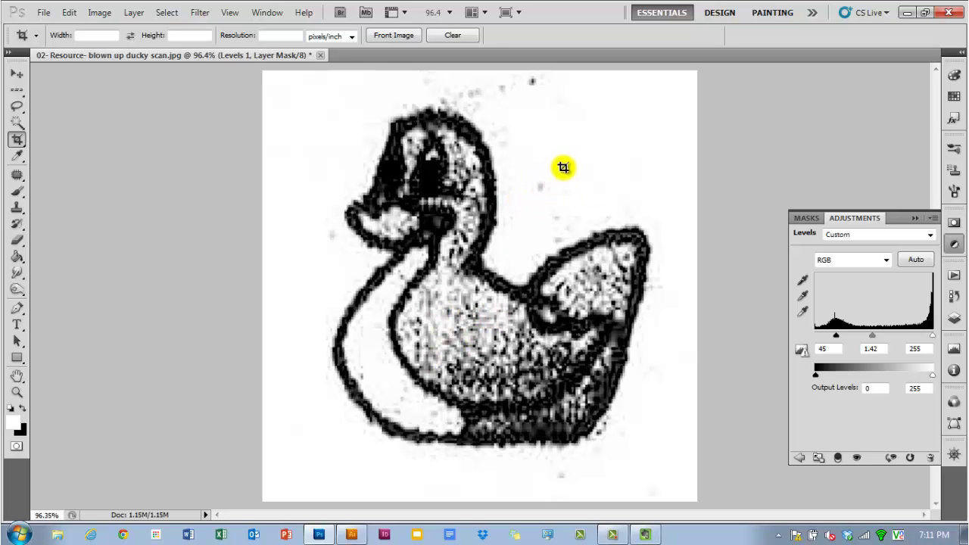
click(954, 318)
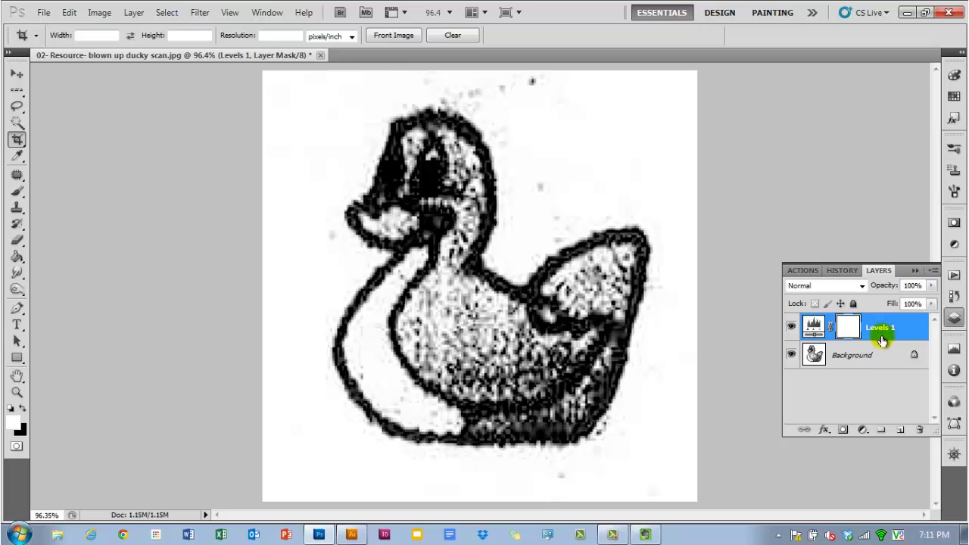
Add a Threshold adjustment layer above the Levels adjustment and lower its threshold level slightly
click(955, 243)
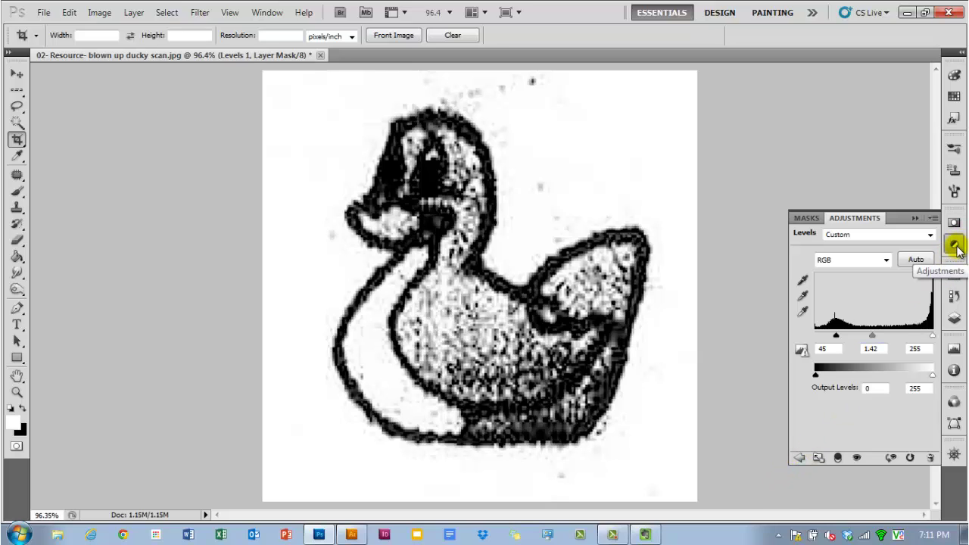
click(800, 459)
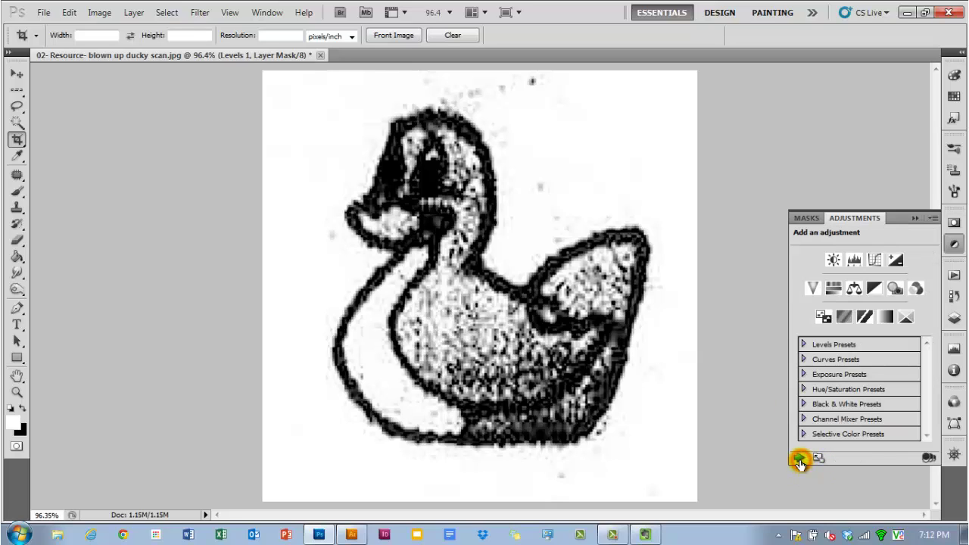
click(865, 318)
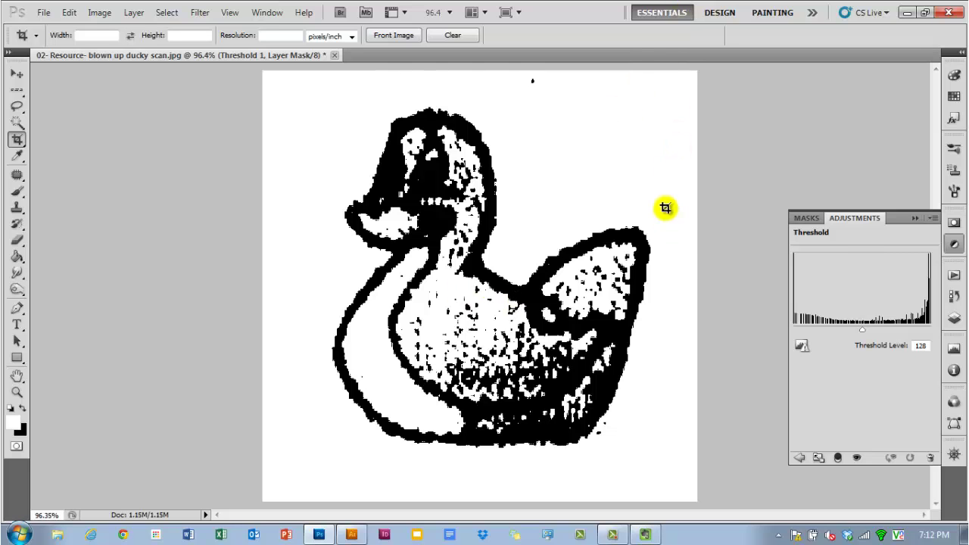
mouse_move(866, 334)
mouse_down()
mouse_move(876, 331)
mouse_move(828, 325)
mouse_move(857, 328)
mouse_up()
Convert the locked Background into a regular editable layer, keeping the default name and settings
key(F7)
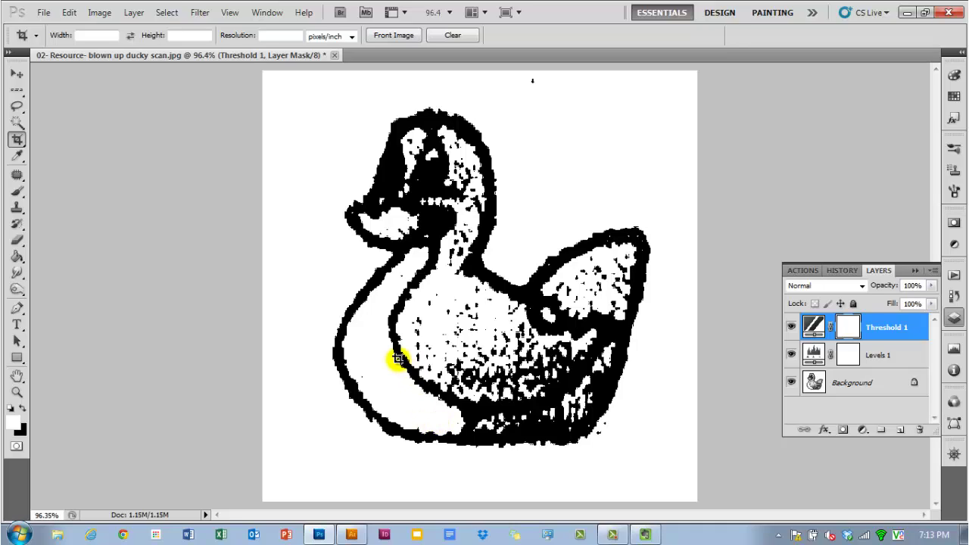
double_click(855, 390)
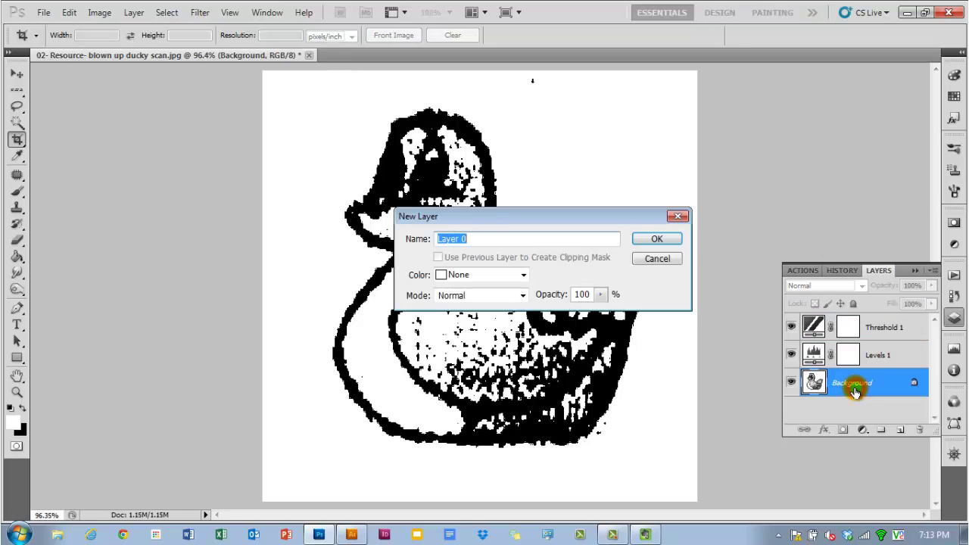
click(641, 240)
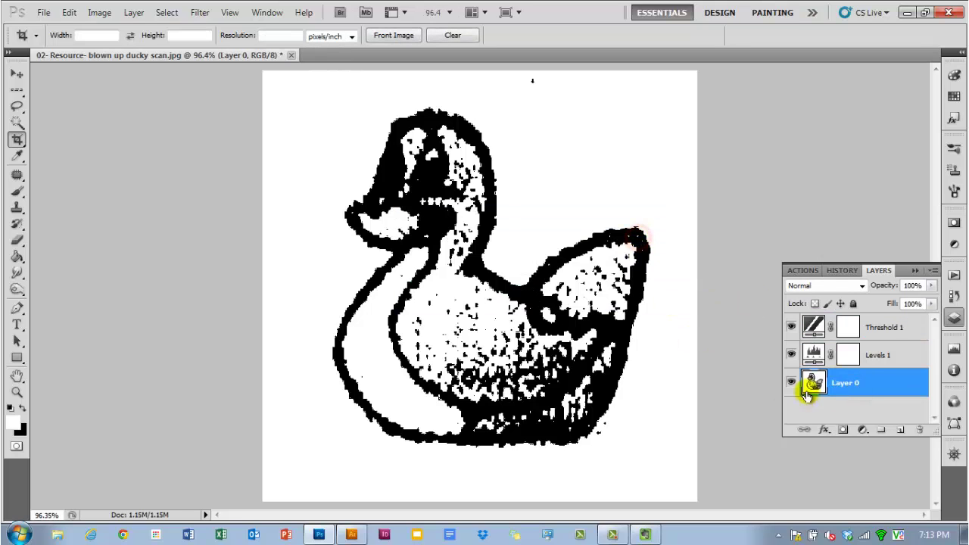
Convert the duck layer into a smart object for re-editable smart filters
click(201, 13)
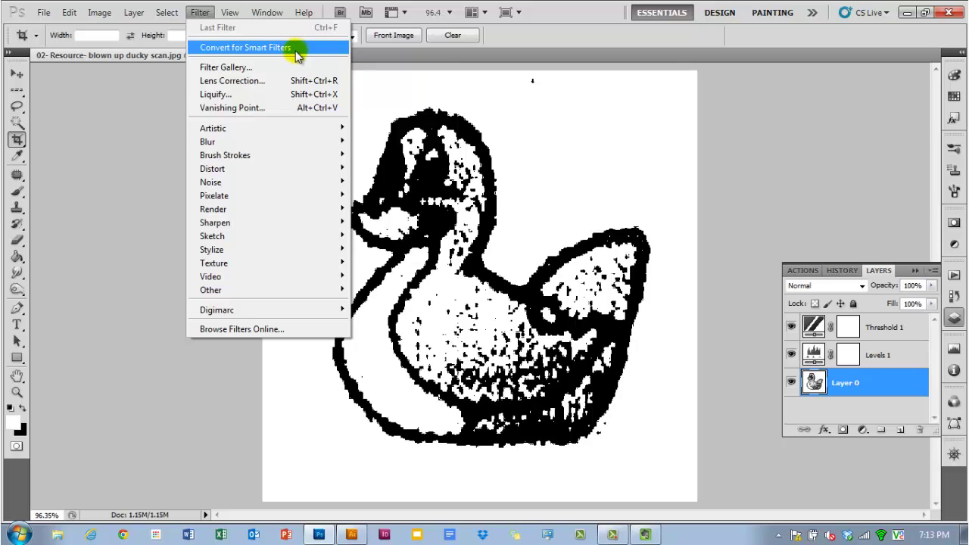
mouse_move(260, 141)
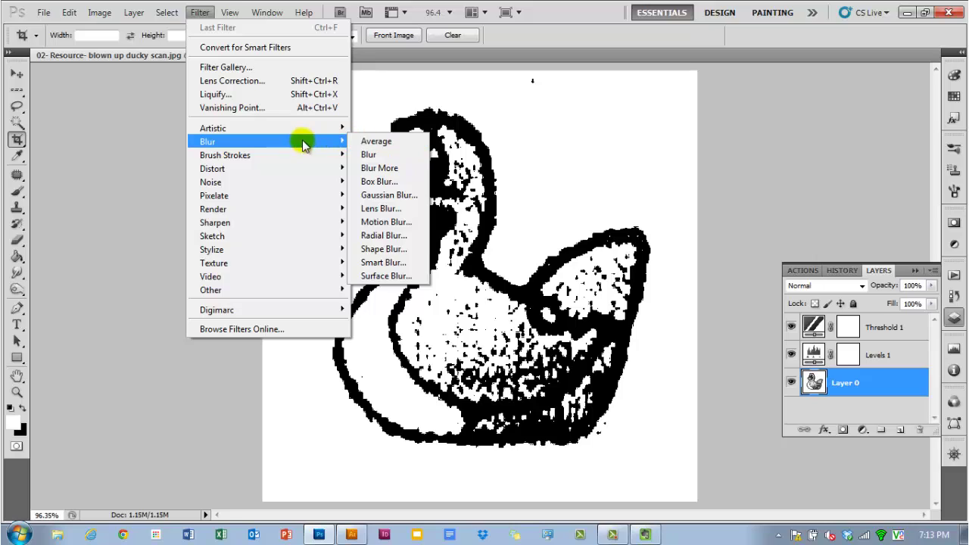
click(271, 49)
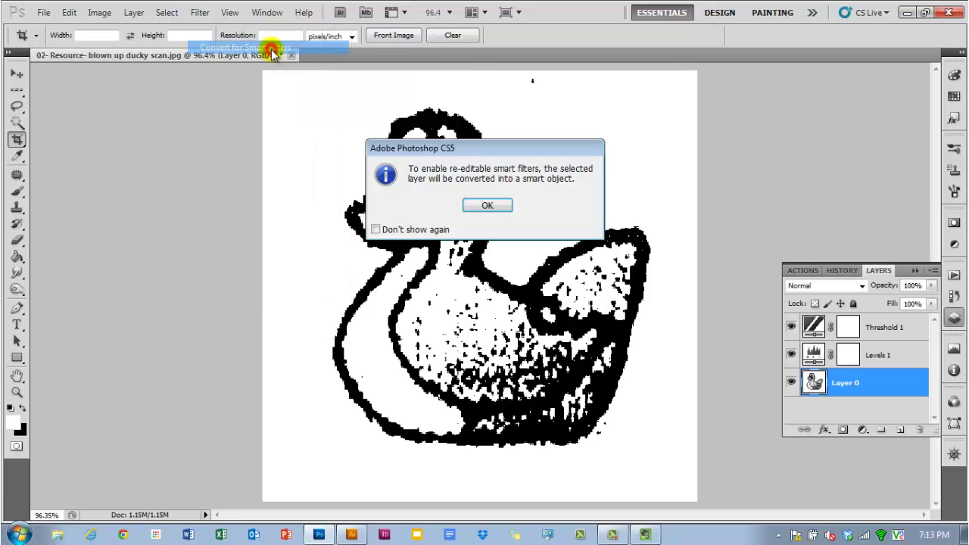
click(487, 208)
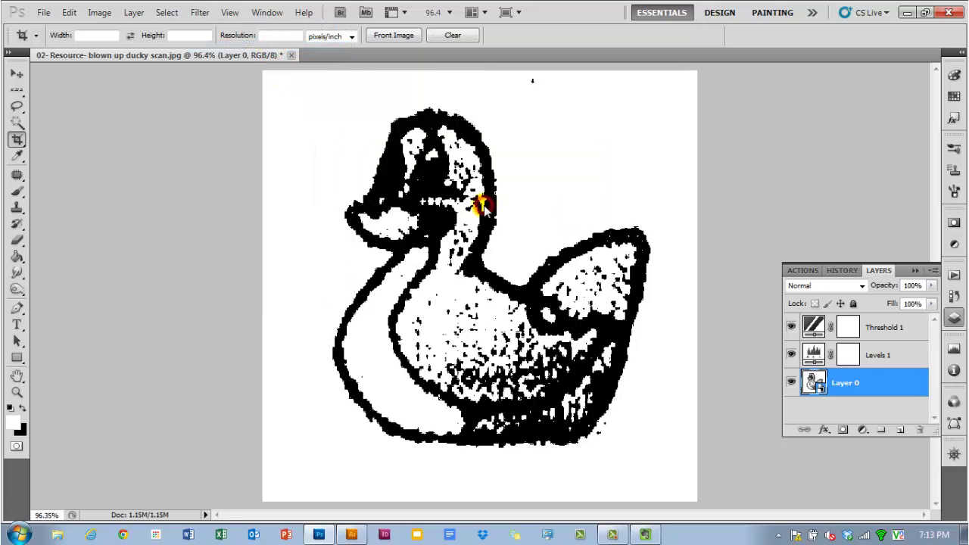
Duplicate the smart object duck layer as a backup, hide the copy and move it beneath the original
click(846, 381)
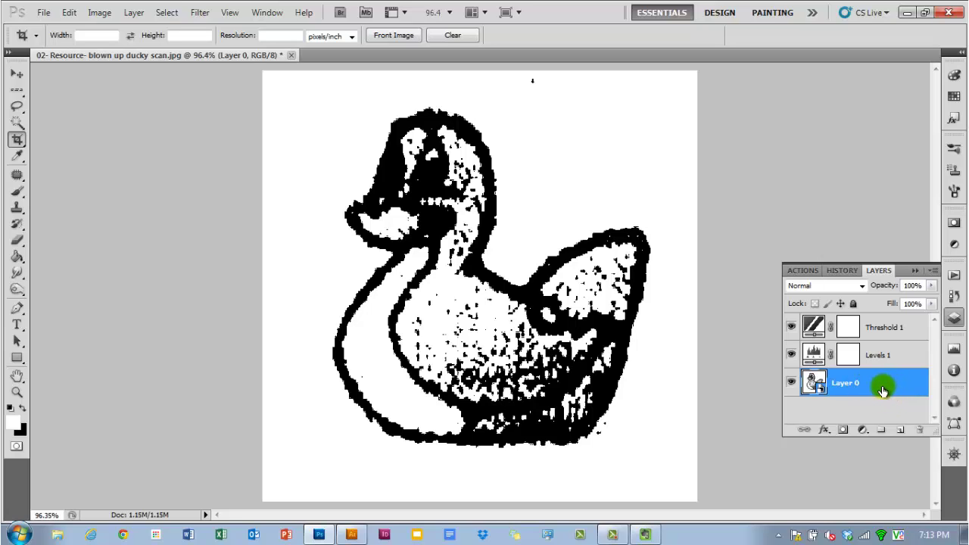
drag(883, 390, 903, 428)
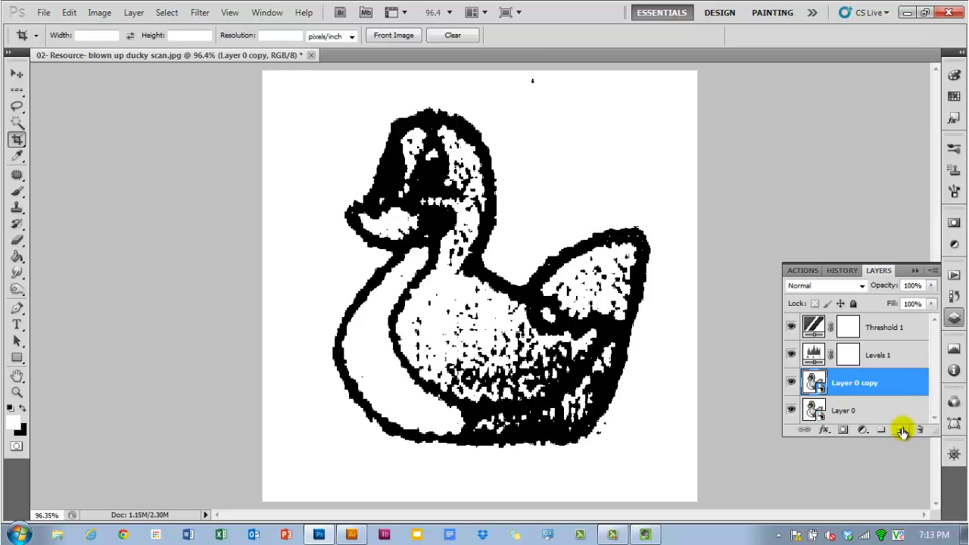
click(792, 382)
drag(876, 382, 871, 416)
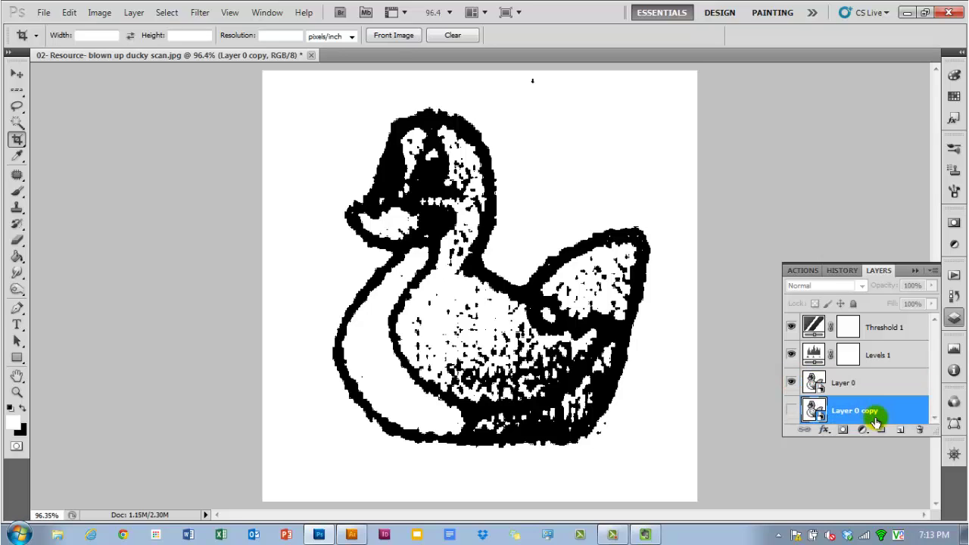
Apply a Gaussian Blur smart filter with a radius of 3.9 pixels to the visible duck layer, Layer 0
click(856, 390)
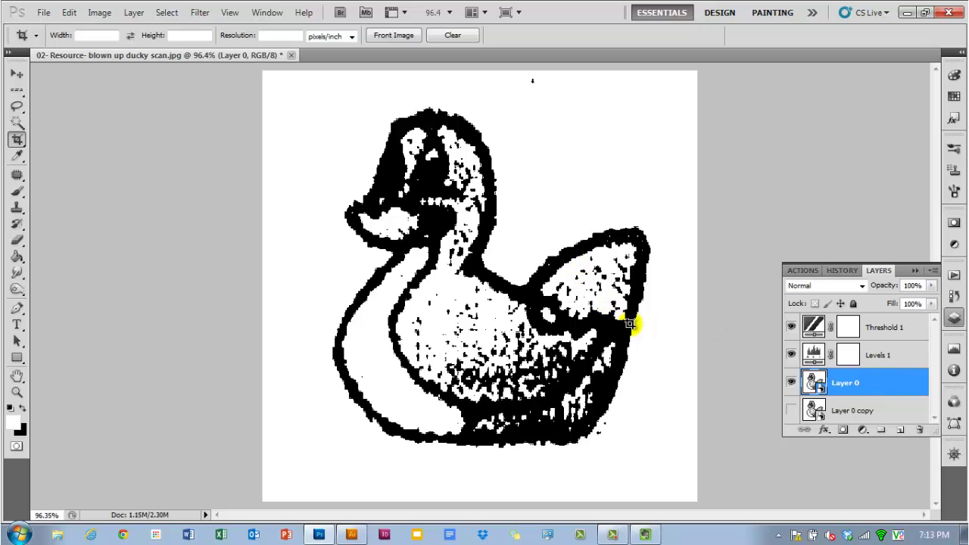
click(198, 15)
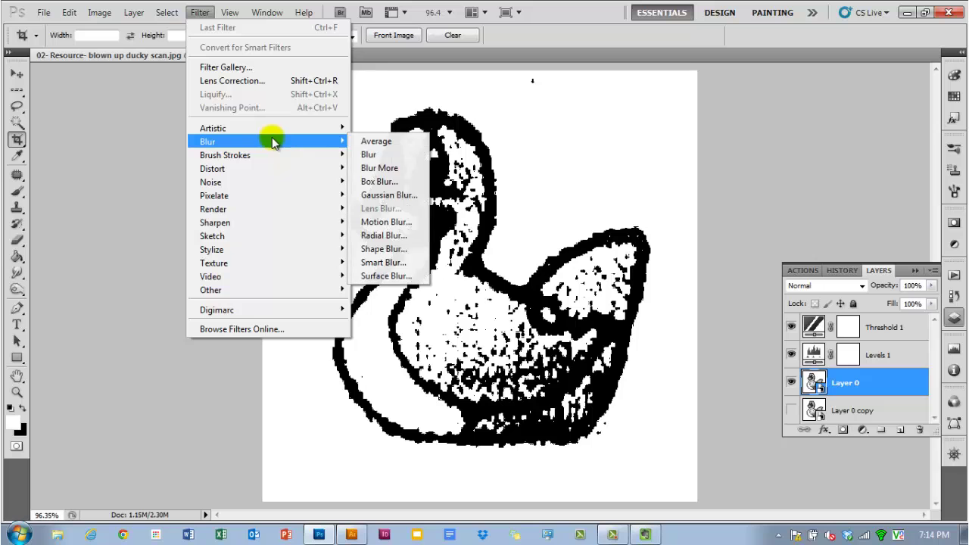
click(382, 195)
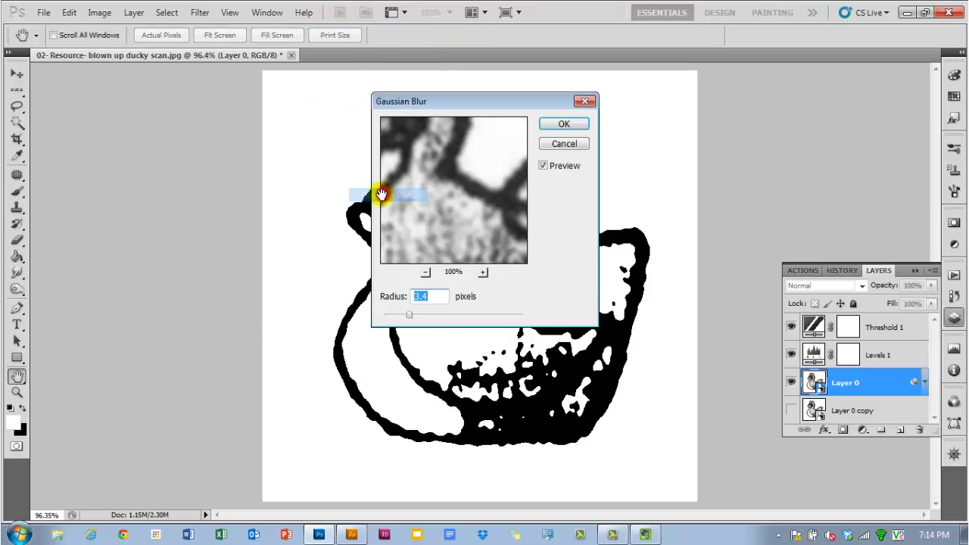
drag(488, 107, 804, 115)
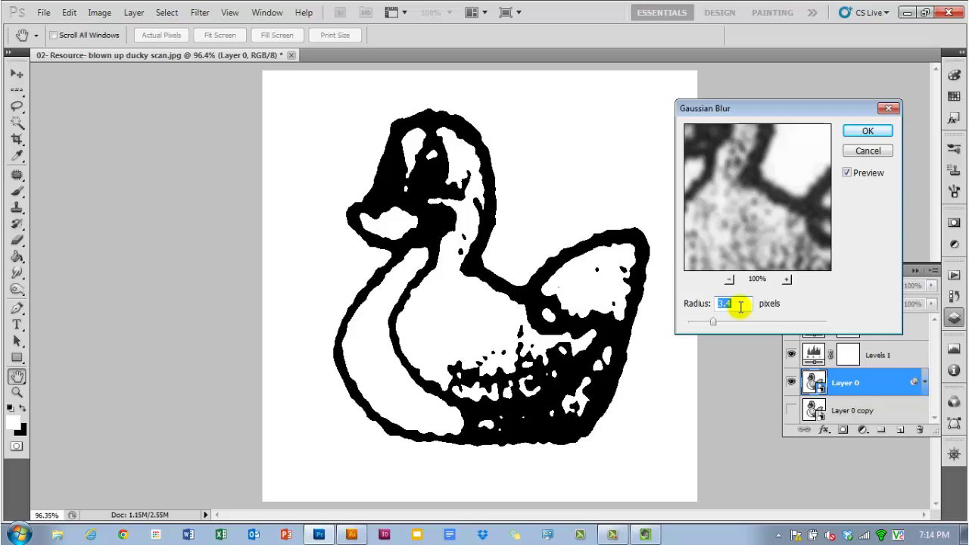
key(Down)
key(Down)
key(Down)
key(Down)
key(Down)
key(Down)
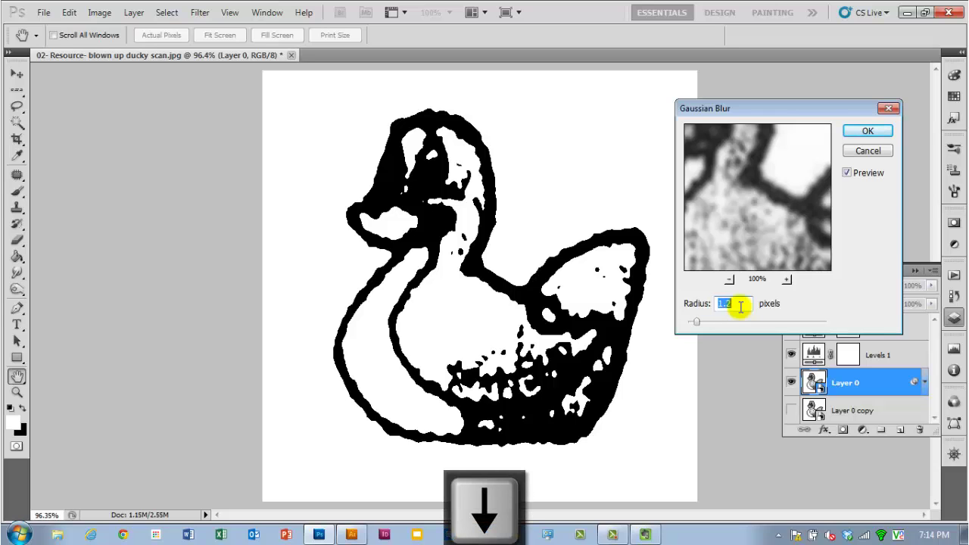
key(Up)
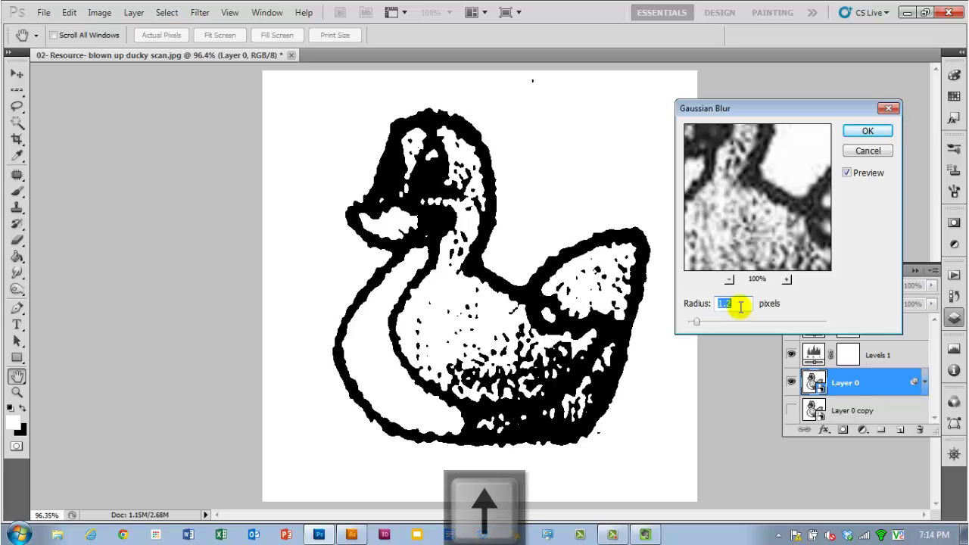
key(Up)
key(Up)
key(Up)
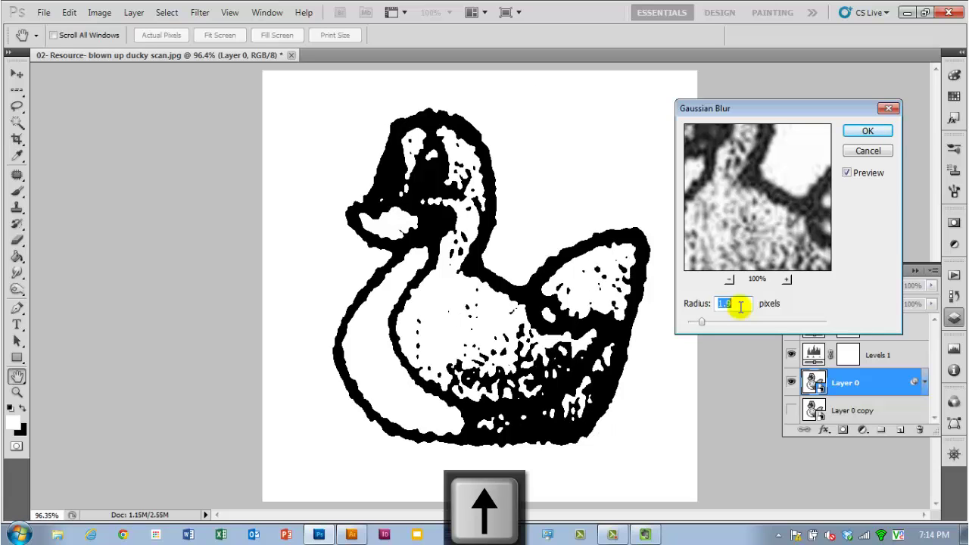
key(Up)
key(Up)
key(Up)
key(Up)
key(Up)
key(Up)
key(Up)
key(Up)
key(Up)
key(Up)
key(Up)
key(Up)
key(Up)
key(Up)
key(Up)
key(Up)
key(Up)
key(Up)
key(Up)
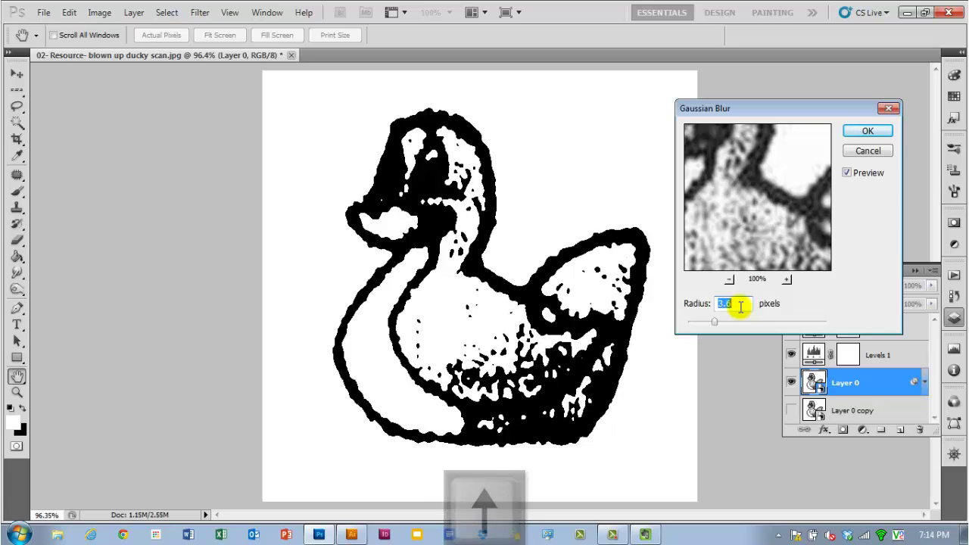
key(Down)
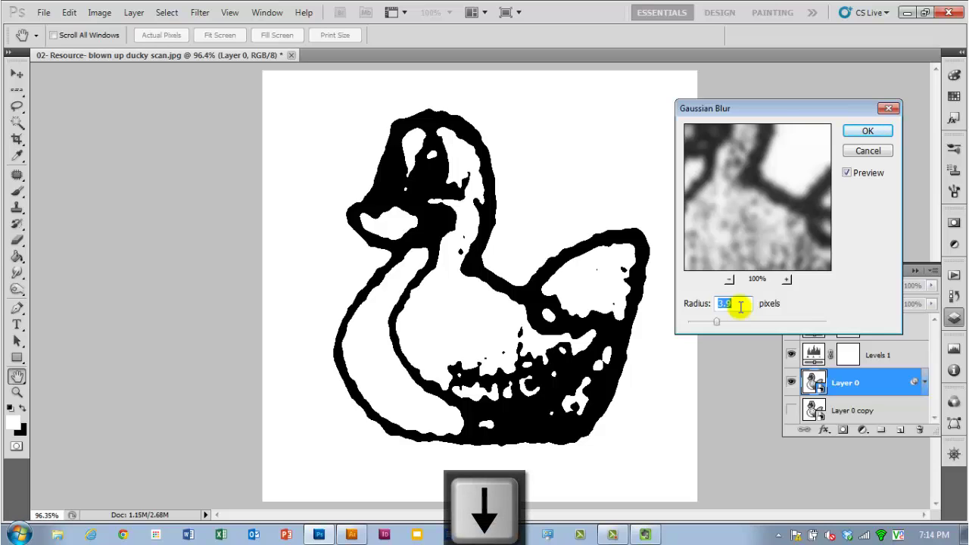
click(862, 133)
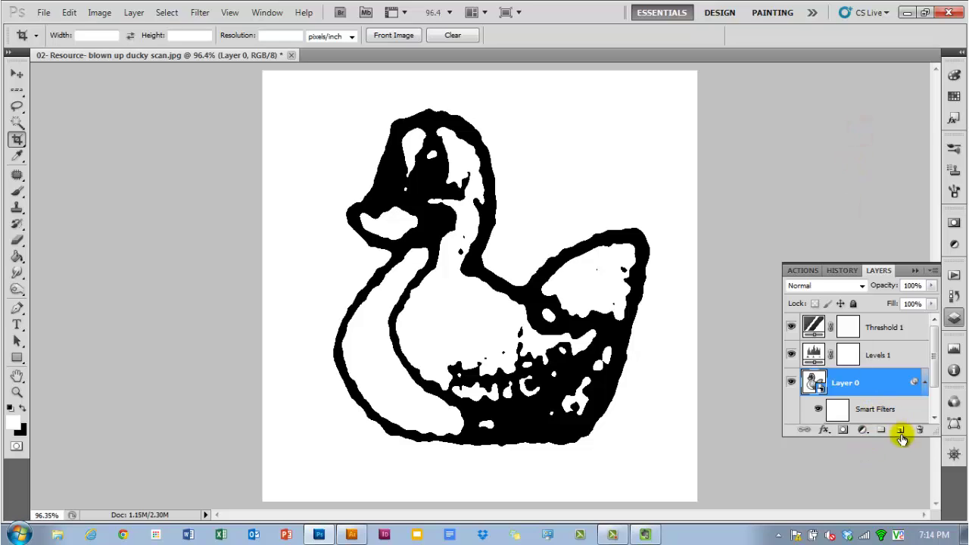
Reopen the Gaussian Blur smart filter settings of Layer 0 and examine the duck's head in the preview, keeping the settings as they are
drag(928, 436, 927, 474)
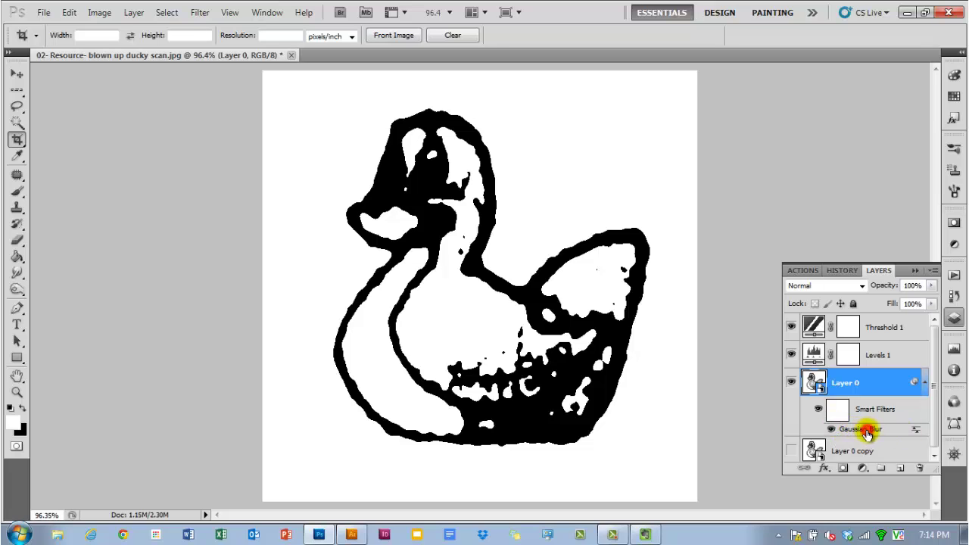
double_click(867, 434)
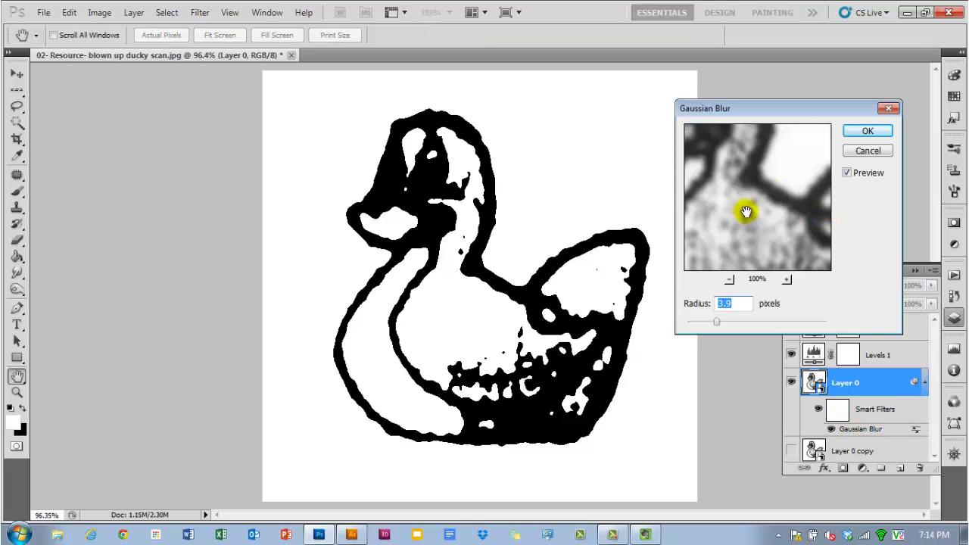
drag(748, 201, 772, 231)
drag(726, 209, 747, 233)
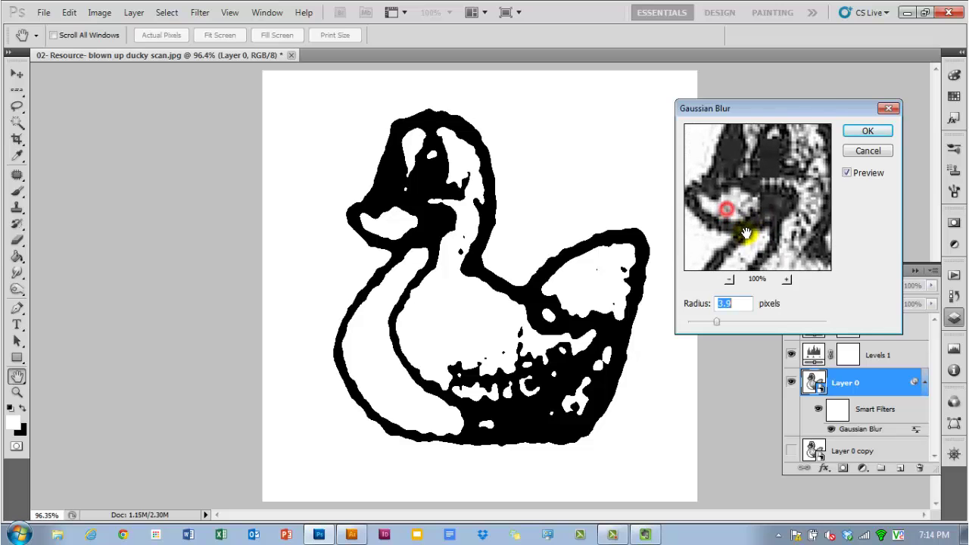
click(868, 151)
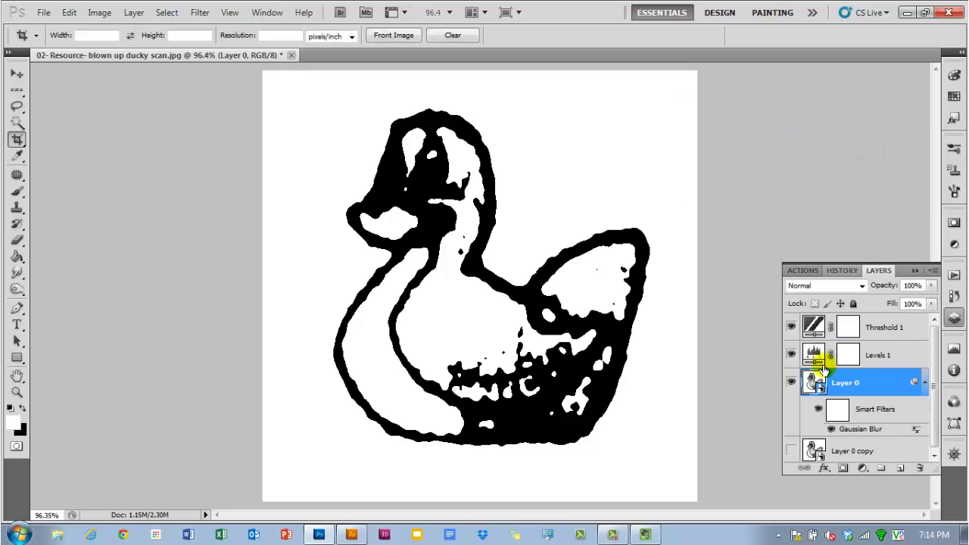
Set the Threshold 1 adjustment's threshold level to 90
double_click(812, 331)
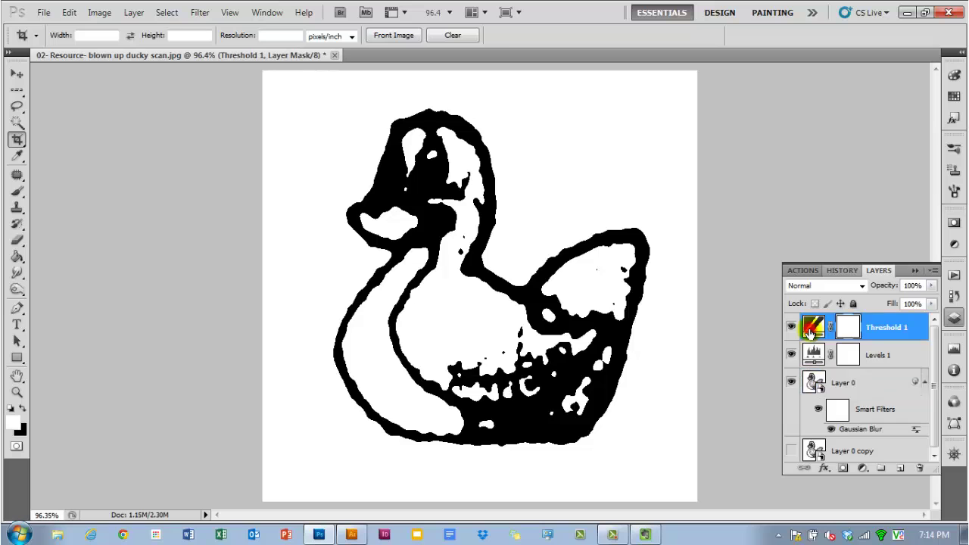
drag(858, 333, 842, 329)
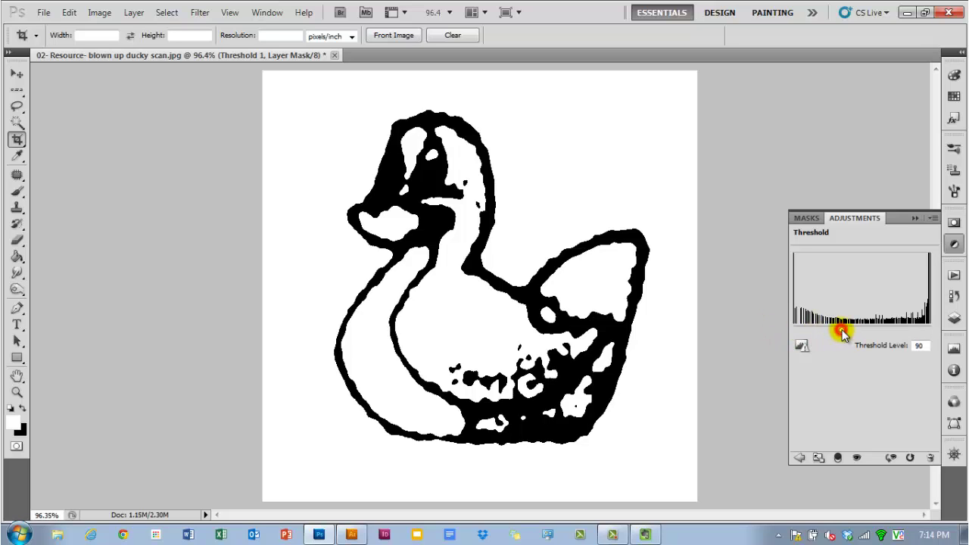
click(954, 319)
Adjust the Levels 1 input levels to 49 for shadows, 1.39 for midtones and 255 for highlights
double_click(822, 362)
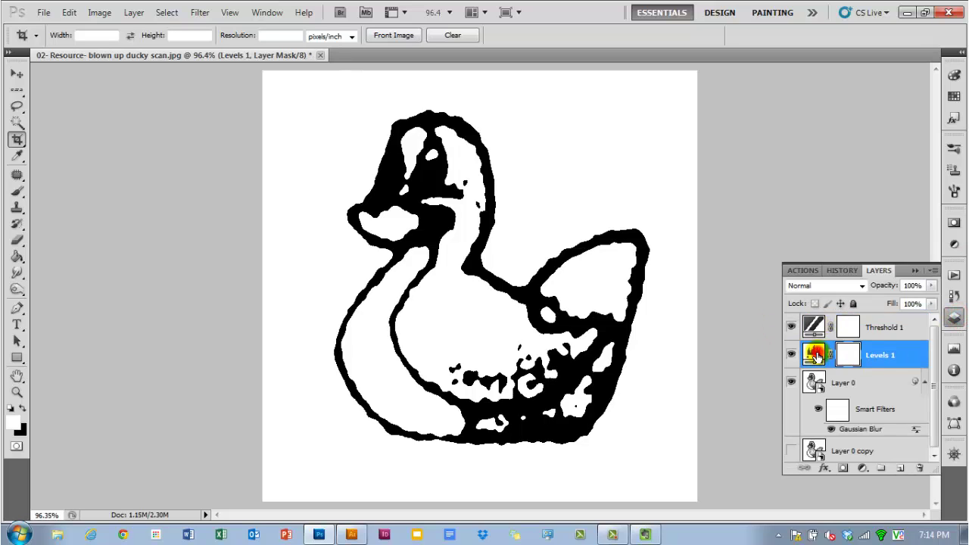
drag(817, 335, 884, 341)
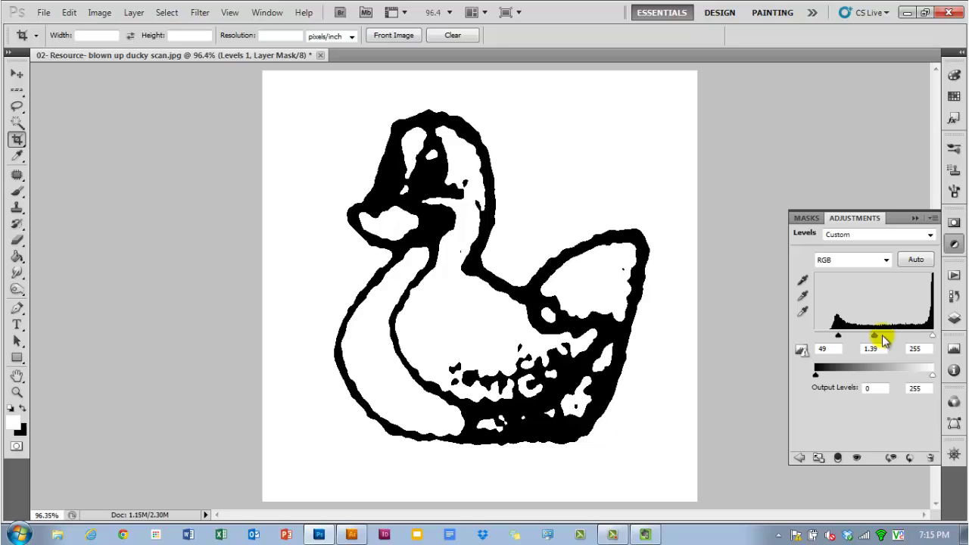
click(956, 320)
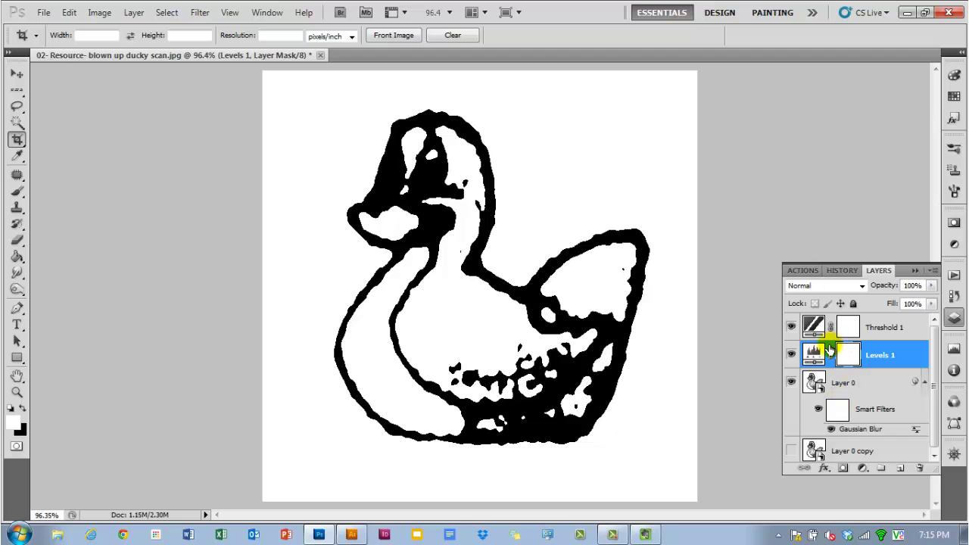
Compare with the untouched scan by showing only Layer 0 copy, then restore the adjustment layers and Layer 0 and hide the copy again
click(793, 452)
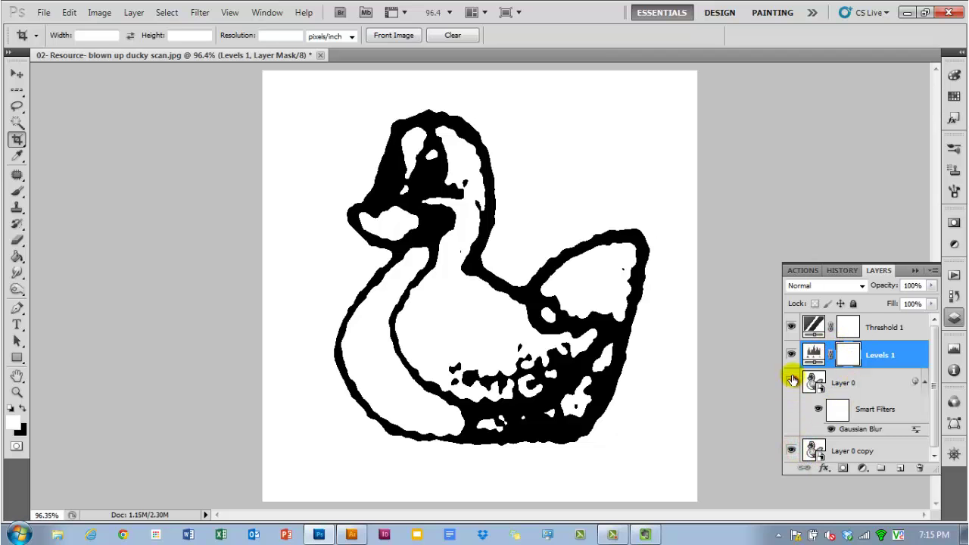
click(791, 383)
click(792, 355)
click(793, 327)
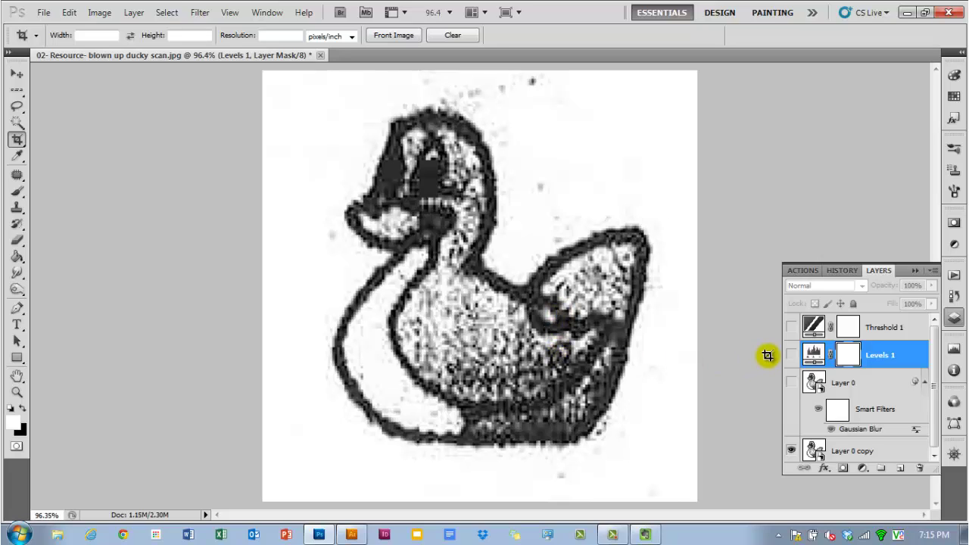
click(793, 327)
click(791, 355)
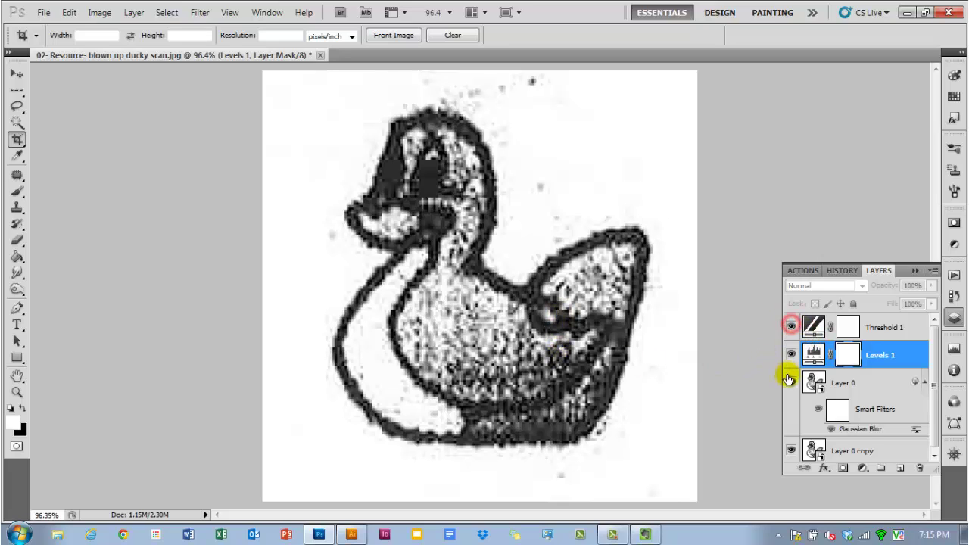
click(792, 382)
click(793, 451)
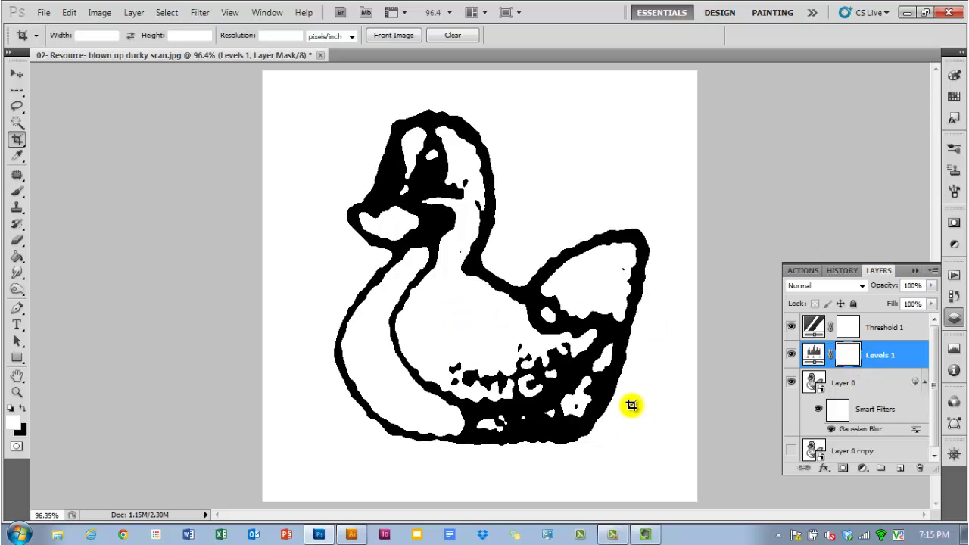
Add a new empty layer directly above Layer 0 and beneath Levels 1, leaving the new layer selected
click(883, 382)
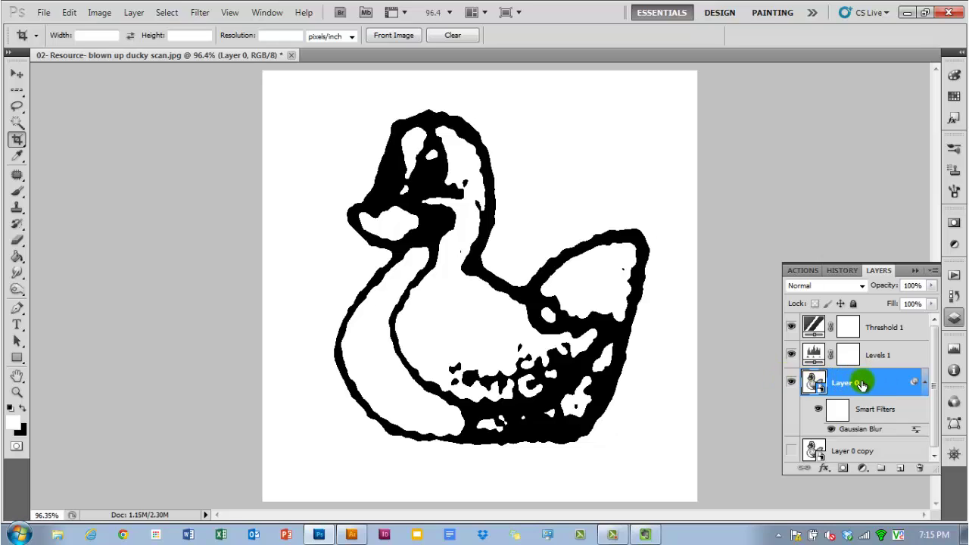
click(902, 471)
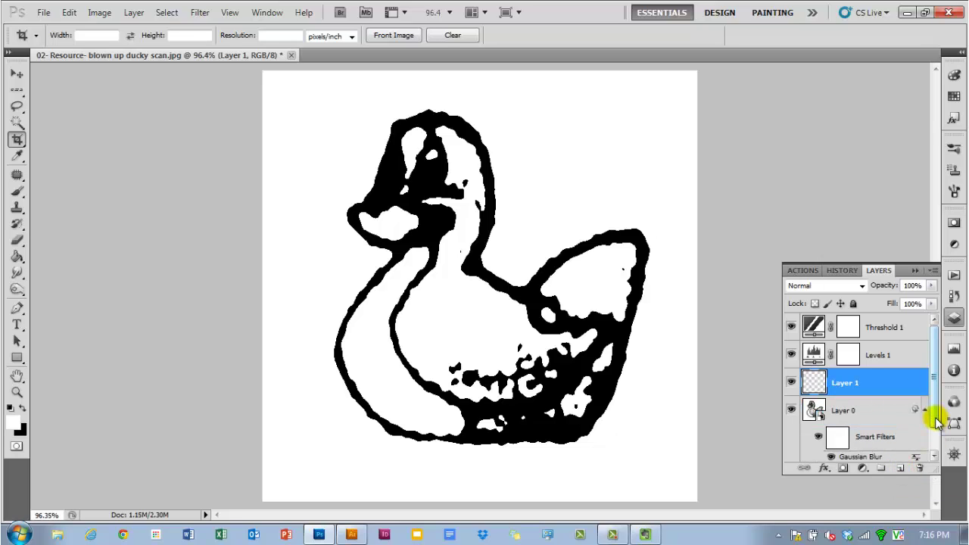
drag(937, 422, 937, 425)
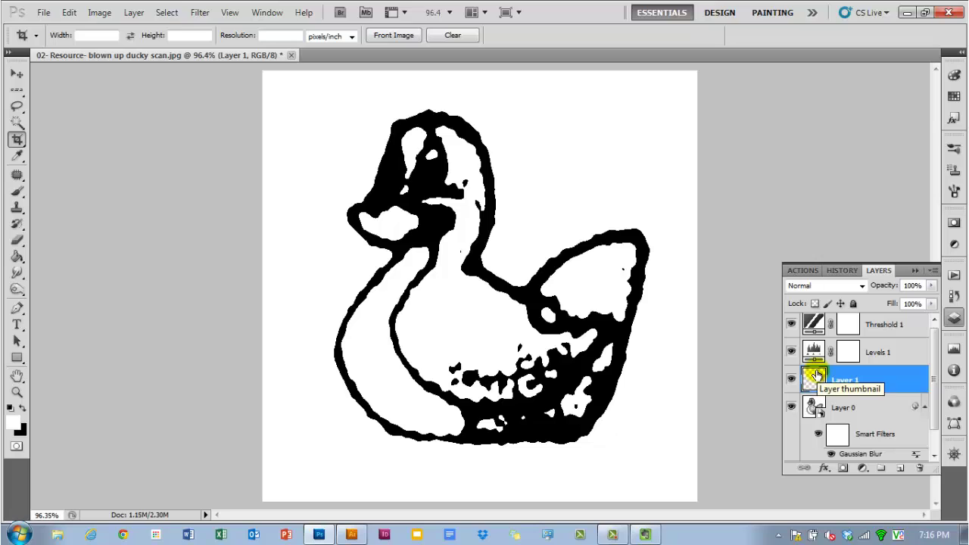
click(845, 410)
click(853, 381)
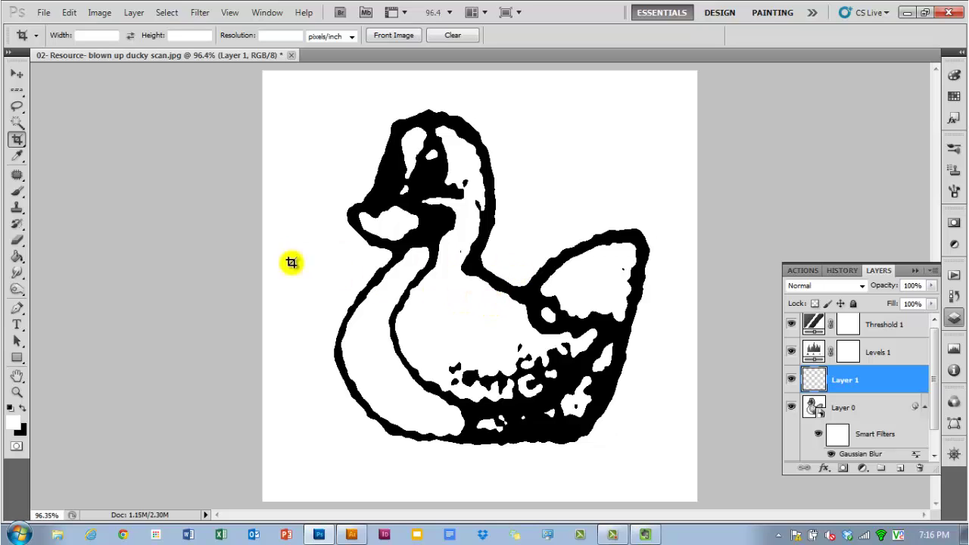
click(935, 454)
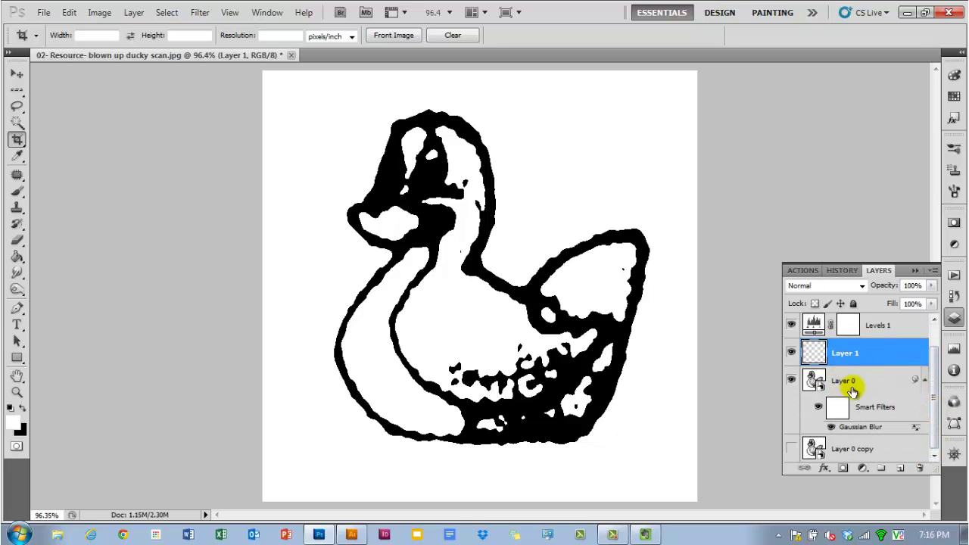
drag(938, 407, 934, 385)
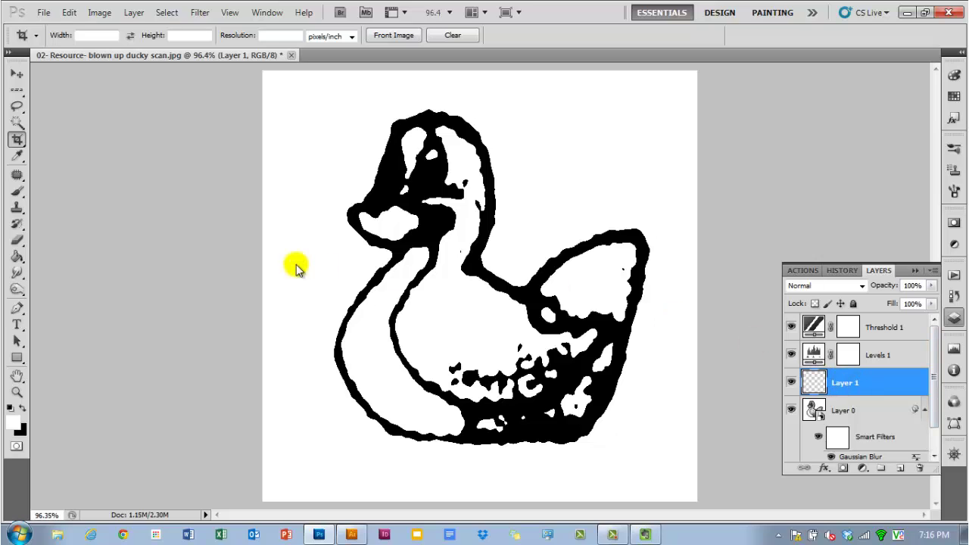
Activate the Brush tool and reduce its size to 20 px
click(16, 190)
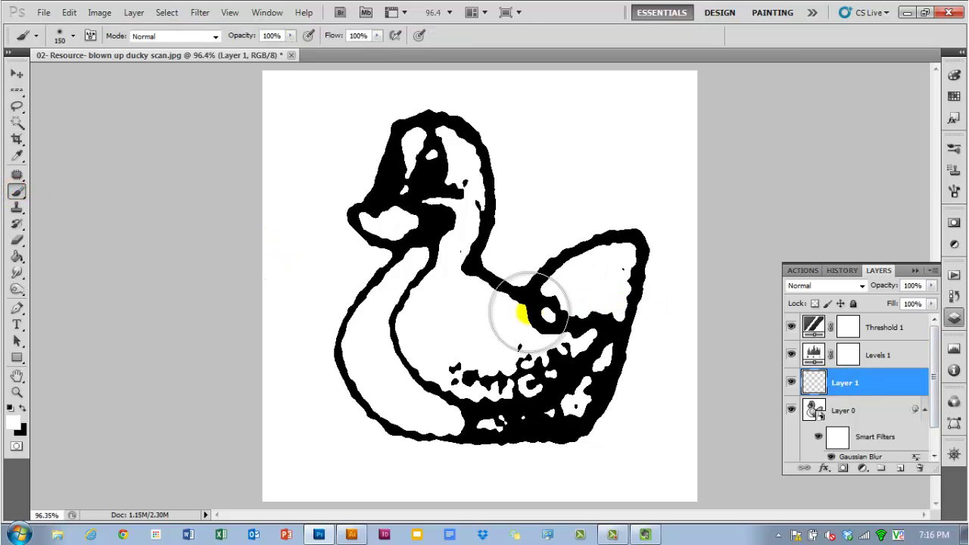
key(bracketleft)
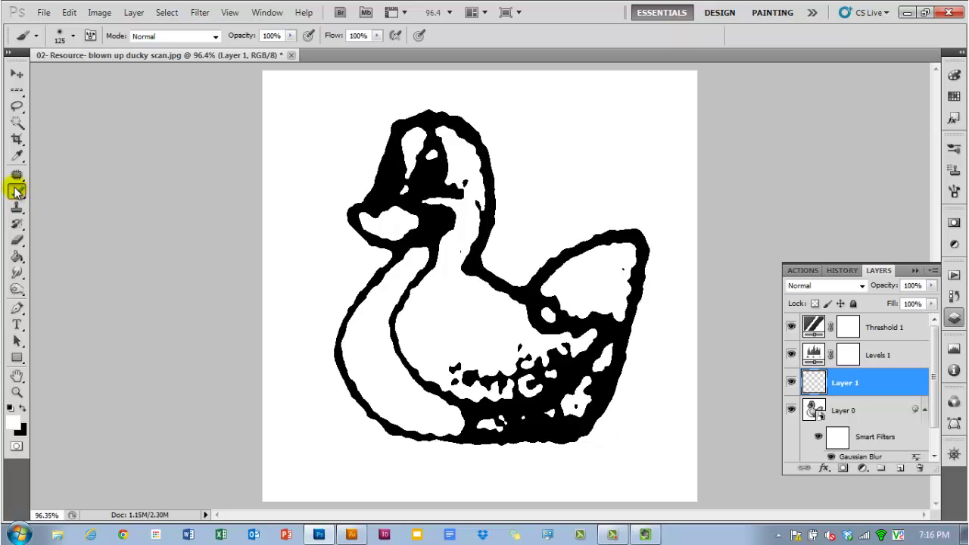
key(b)
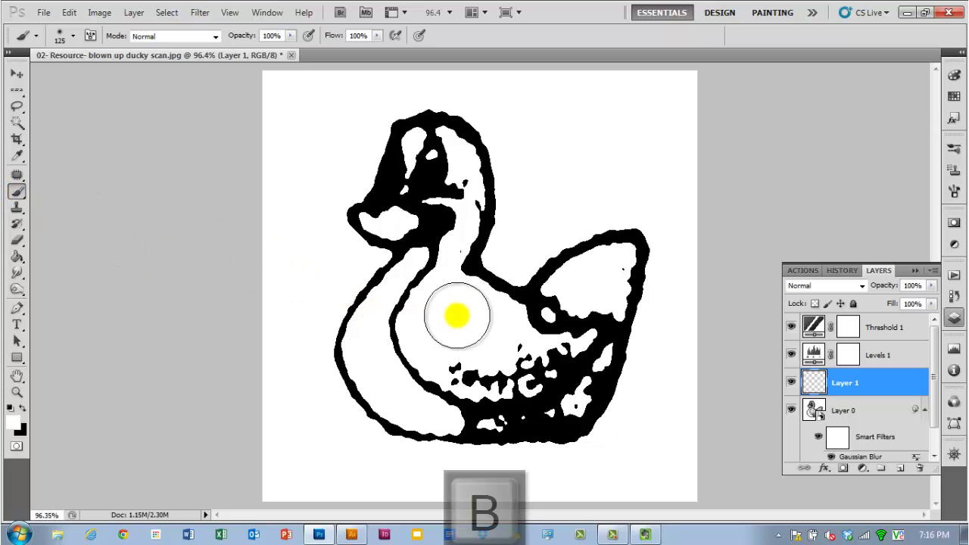
key(bracketleft)
key(bracketleft)
key(bracketleft)
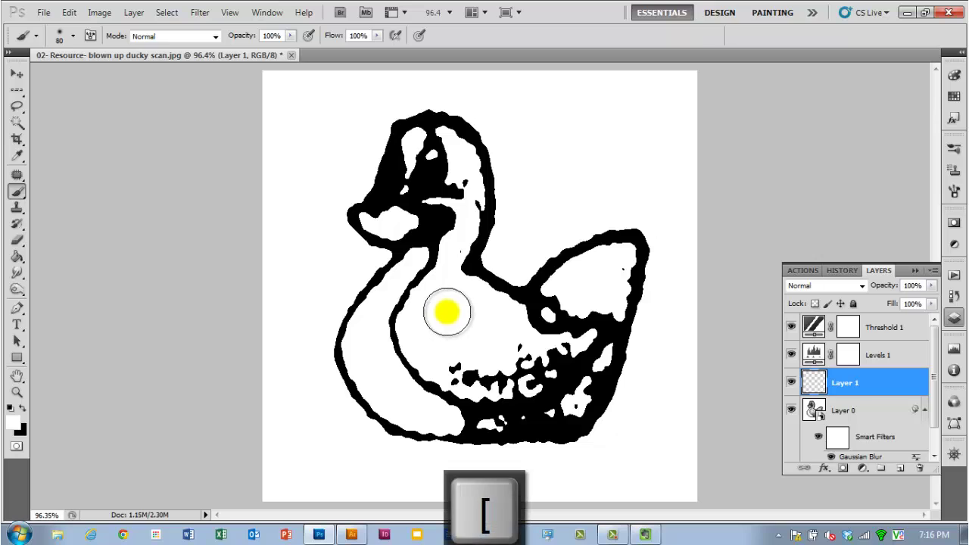
key(bracketleft)
key(bracketleft)
key(bracketleft)
key(bracketleft)
key(bracketleft)
key(bracketleft)
key(bracketleft)
key(bracketleft)
key(bracketright)
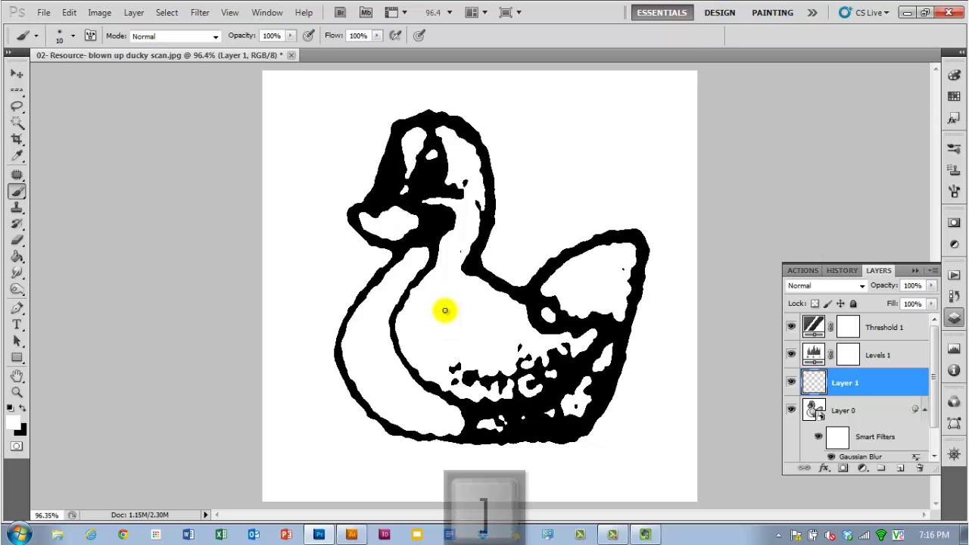
key(bracketright)
key(bracketright)
key(bracketleft)
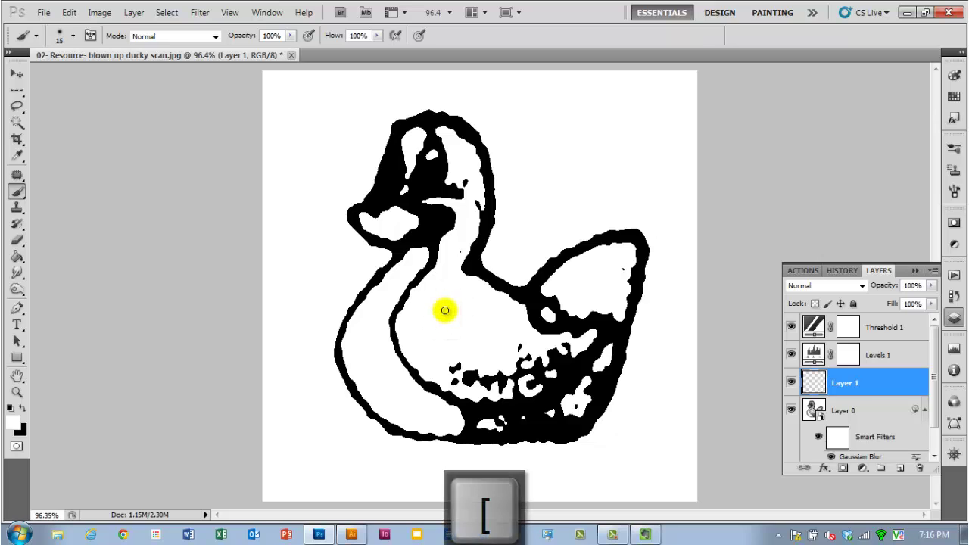
key(bracketright)
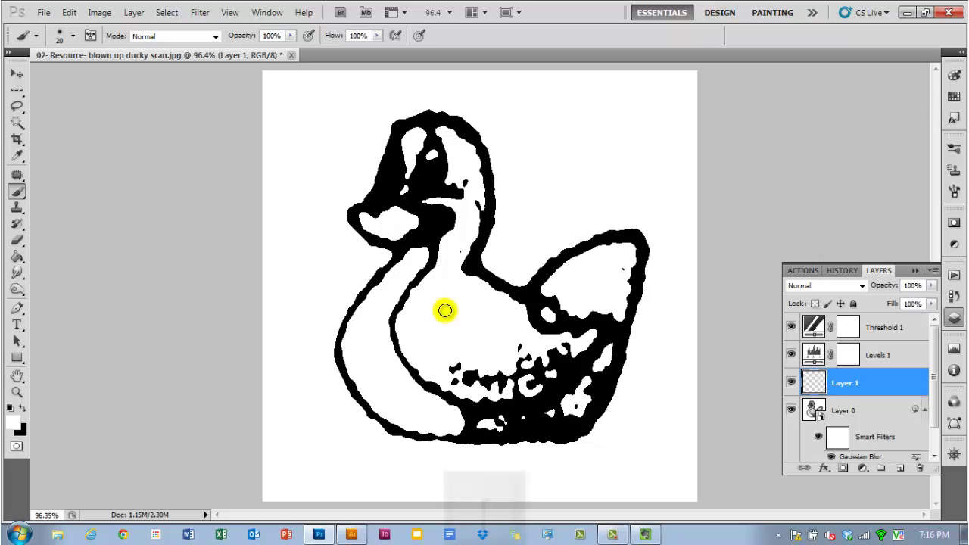
key(bracketleft)
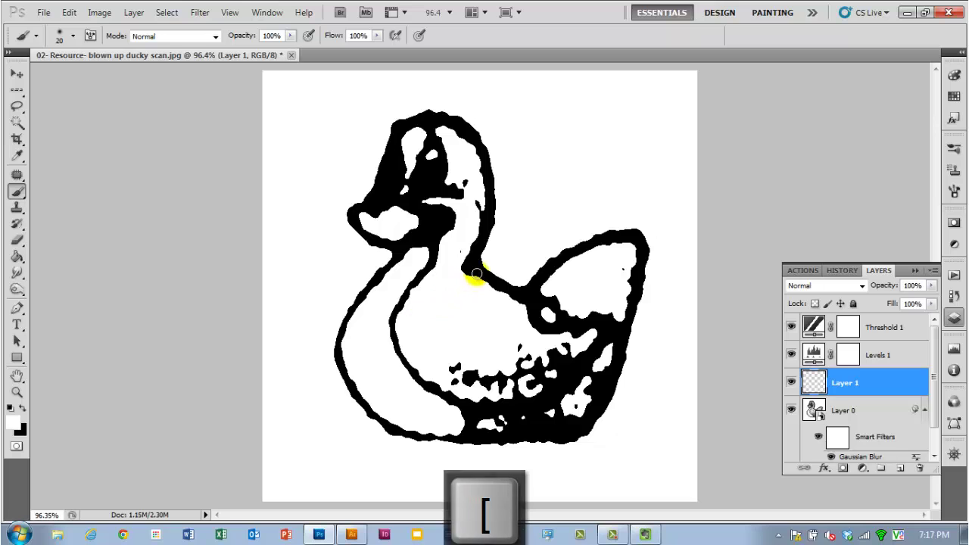
Inspect the foreground colour in the Color Picker and leave it white (ffffff) for brushing around the duck's head and neck
scroll(464, 262, up, 4)
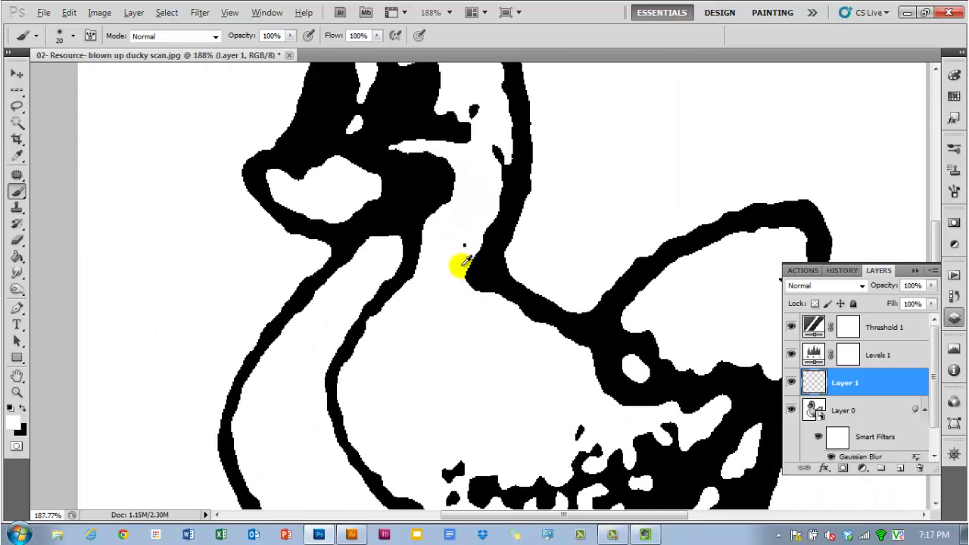
key(space)
drag(462, 238, 447, 303)
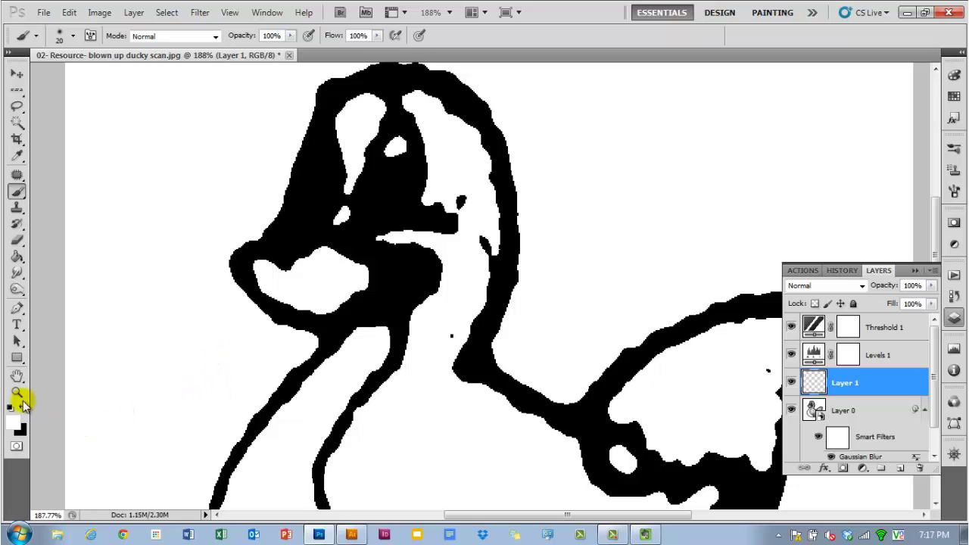
click(15, 428)
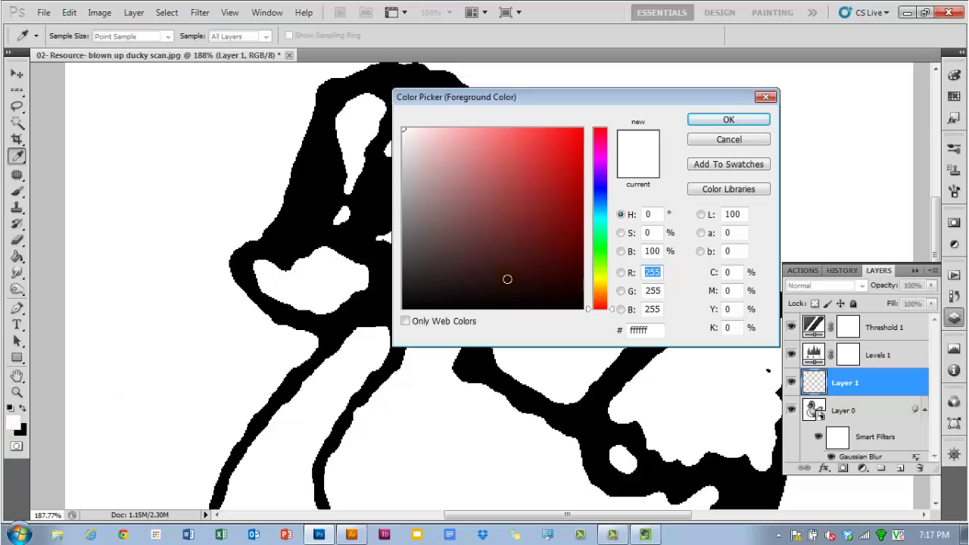
click(728, 139)
key(b)
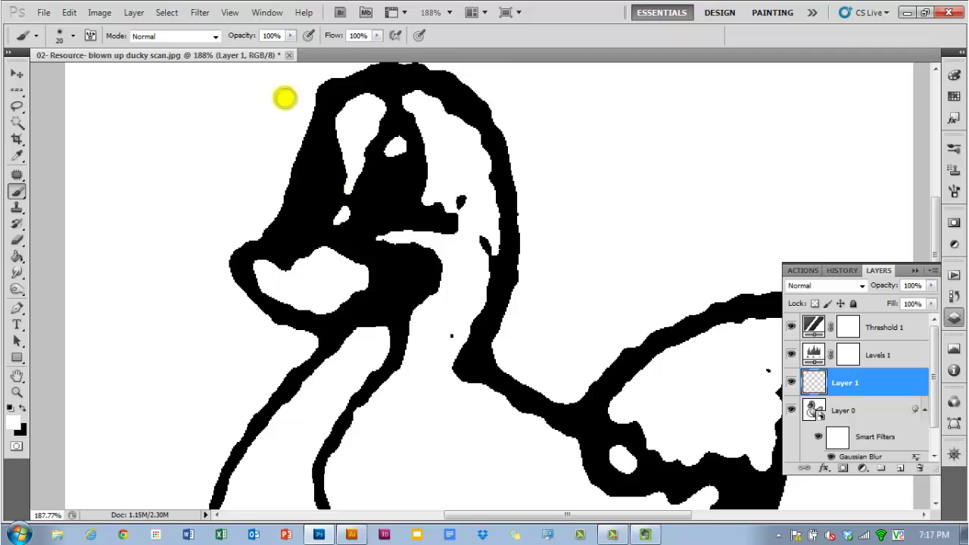
Set the brush to a soft round preset with a size of 49 px and 0% hardness
click(73, 36)
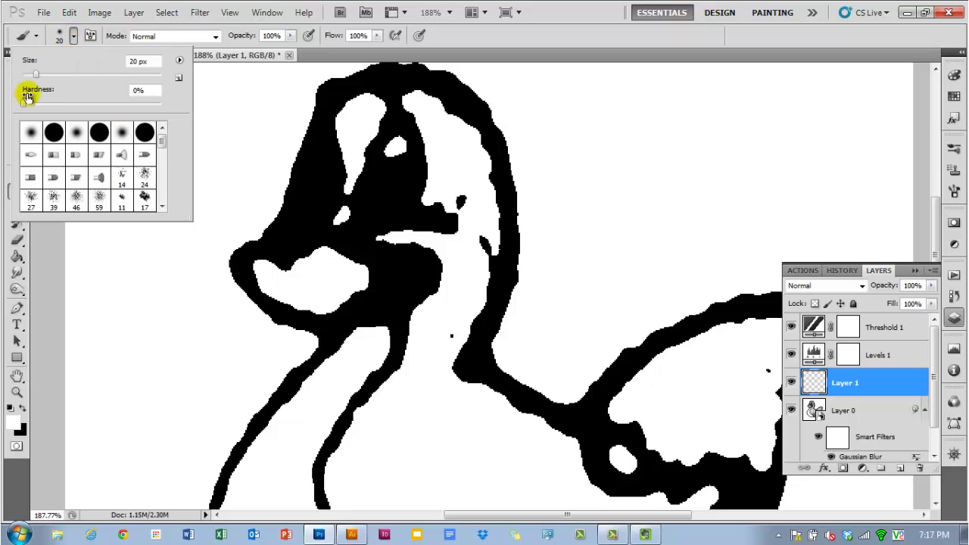
mouse_move(49, 67)
mouse_down()
mouse_move(84, 97)
mouse_move(104, 97)
mouse_move(48, 93)
mouse_up()
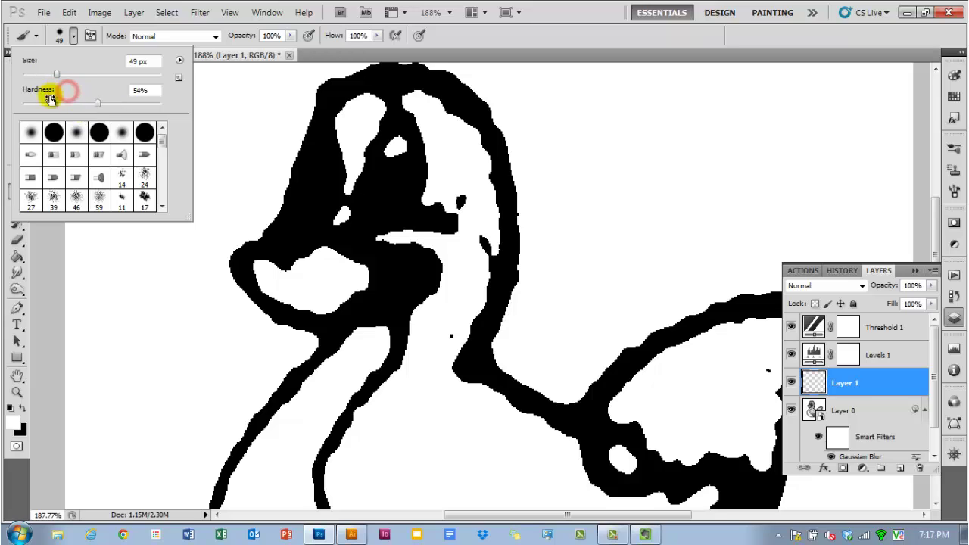
click(77, 134)
click(99, 136)
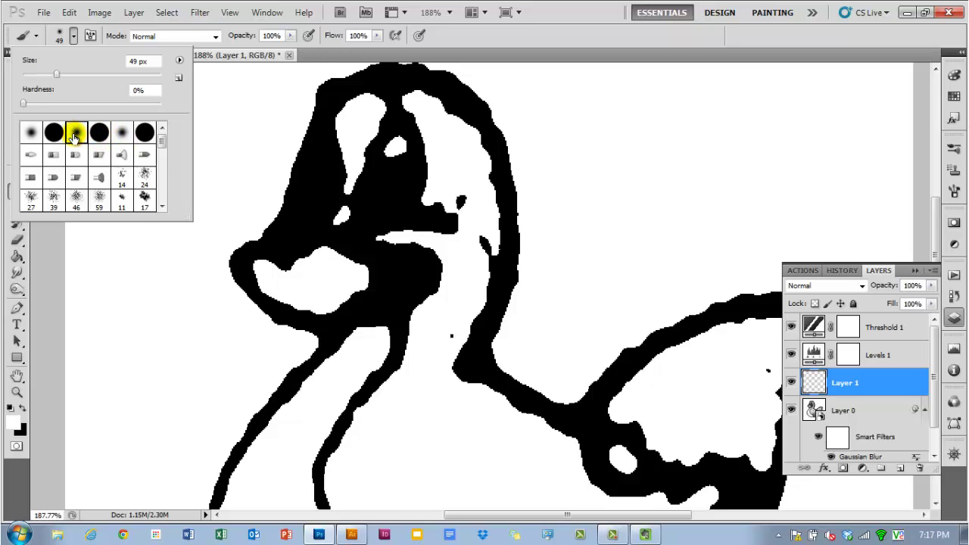
click(73, 41)
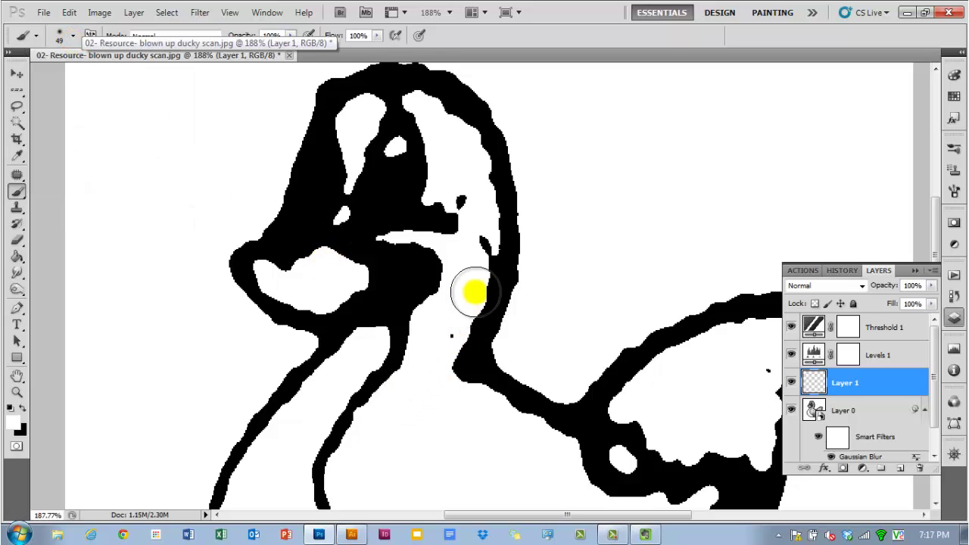
Try larger and smaller brush sizes over the duck's neck and settle on 30 px
key(bracketright)
key(bracketright)
key(bracketright)
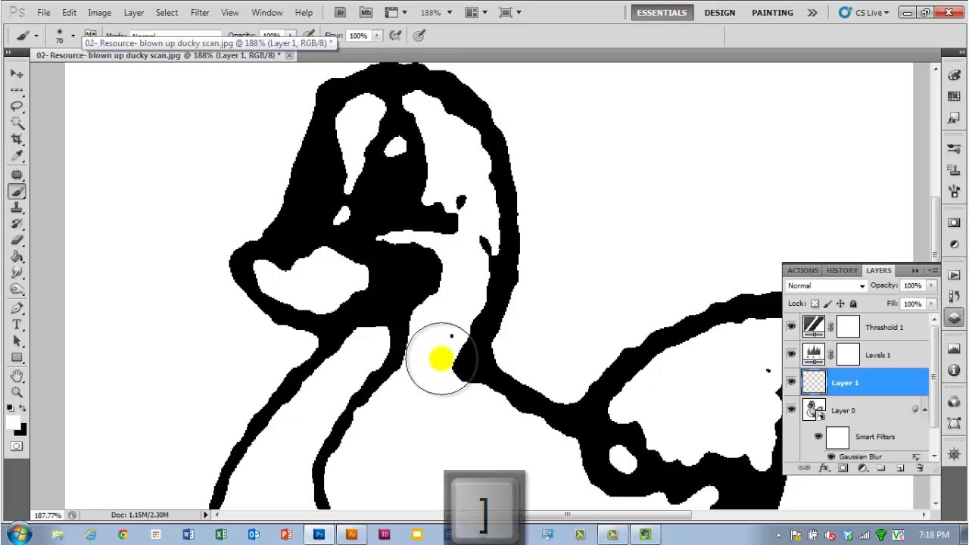
key(bracketleft)
key(bracketright)
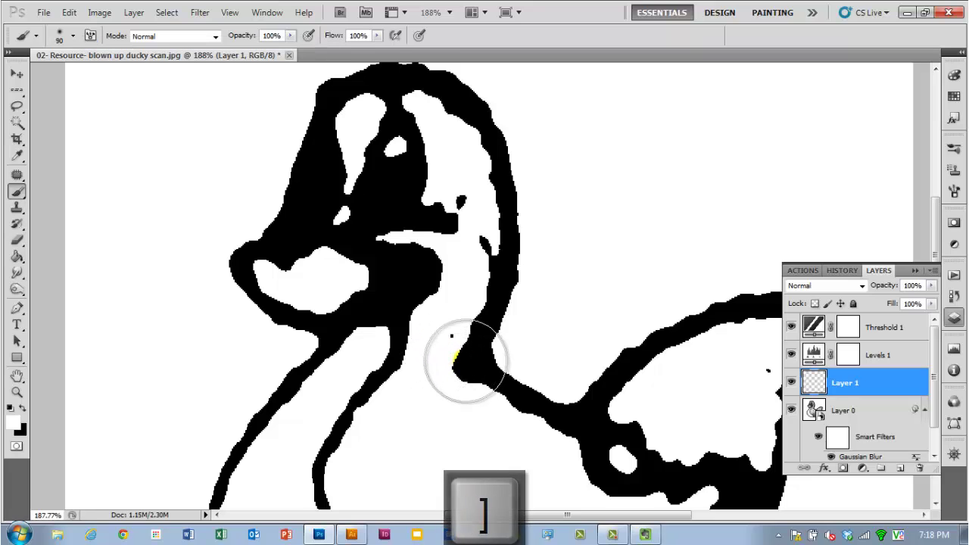
click(455, 355)
key(bracketleft)
key(bracketleft)
key(bracketleft)
key(bracketleft)
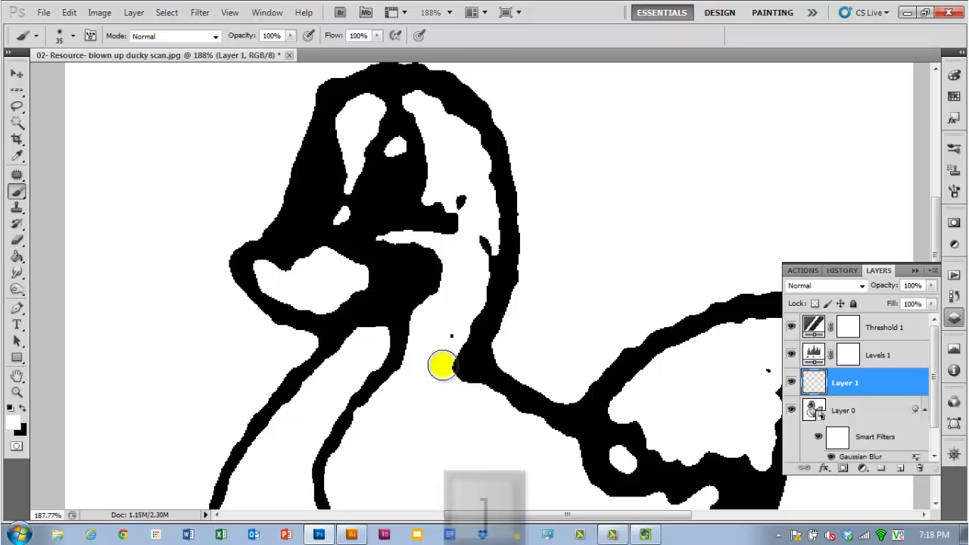
key(bracketright)
key(bracketleft)
key(bracketleft)
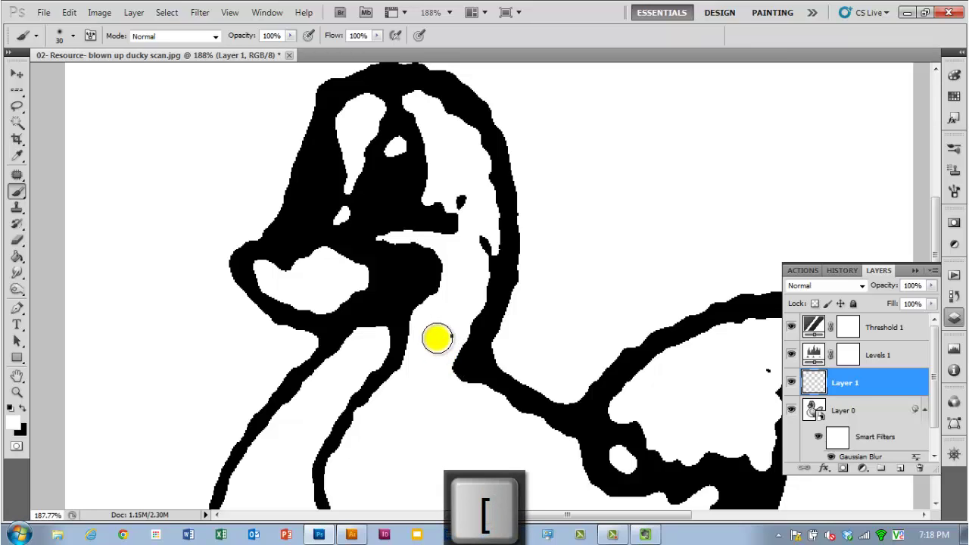
Adjust the brush hardness in stages to 75% and check the value in the brush settings
key(shift+bracketleft)
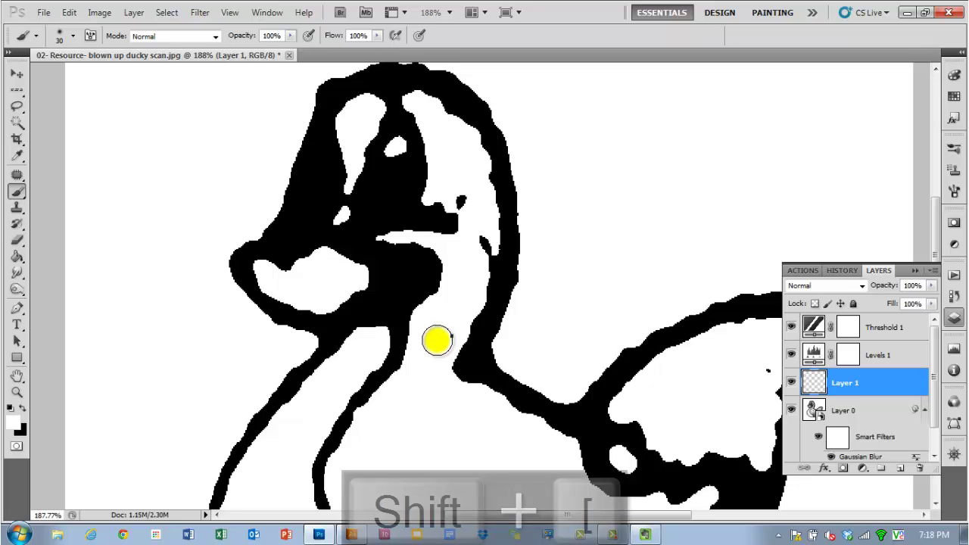
key(shift+bracketright)
key(shift+bracketright)
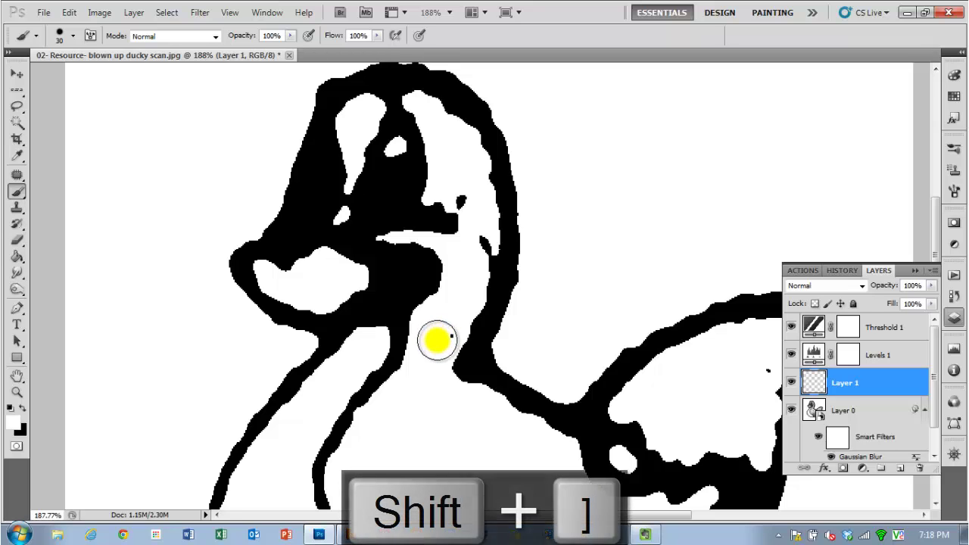
key(shift+bracketleft)
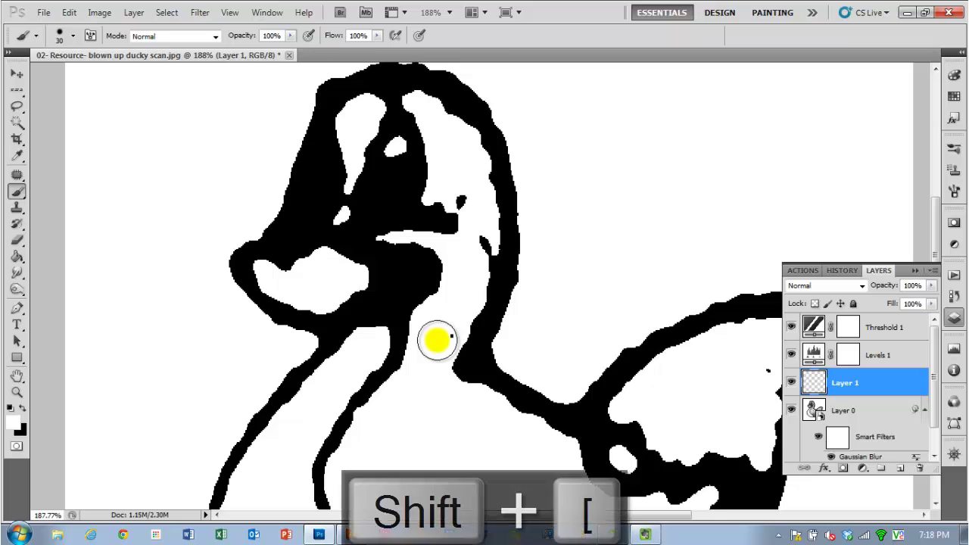
key(shift+bracketright)
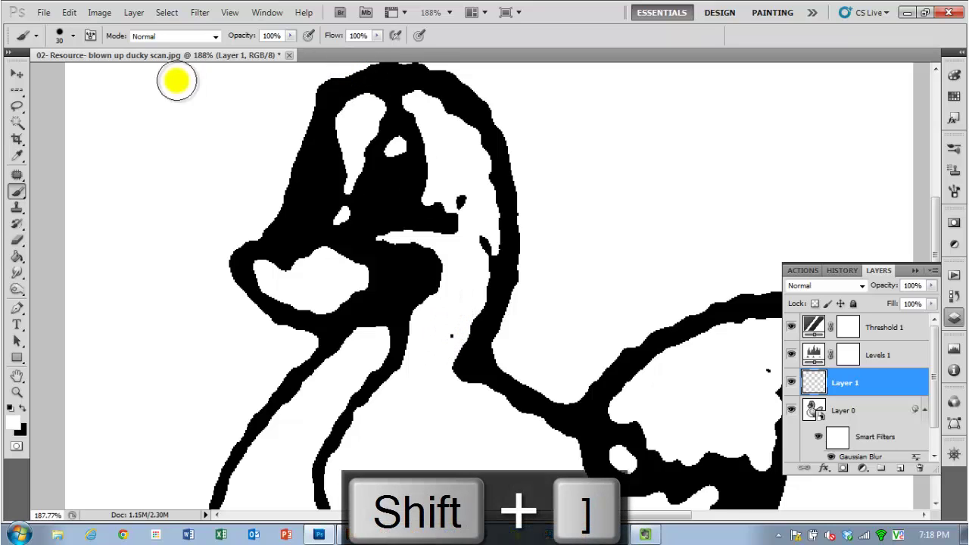
click(69, 38)
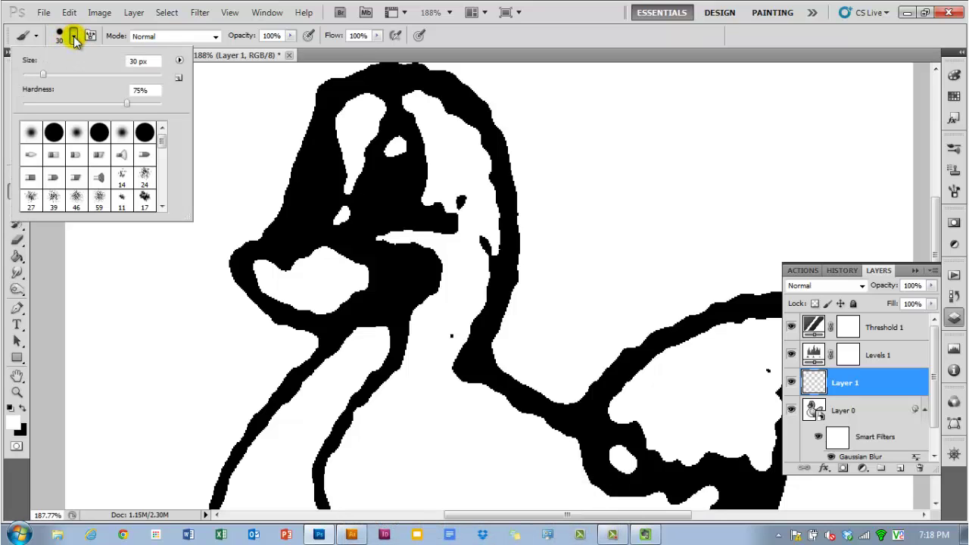
click(74, 38)
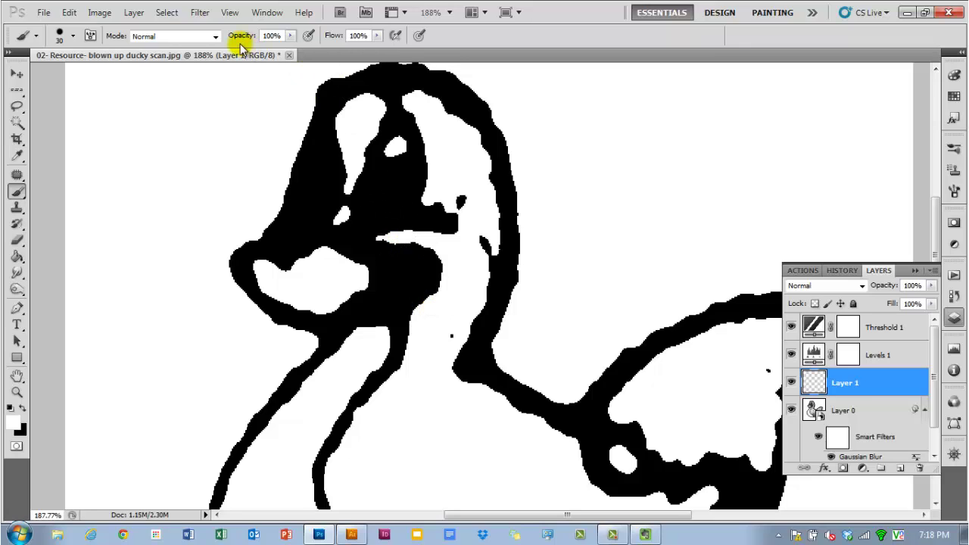
Try a brush opacity of 70% and restore it to 100%
key(7)
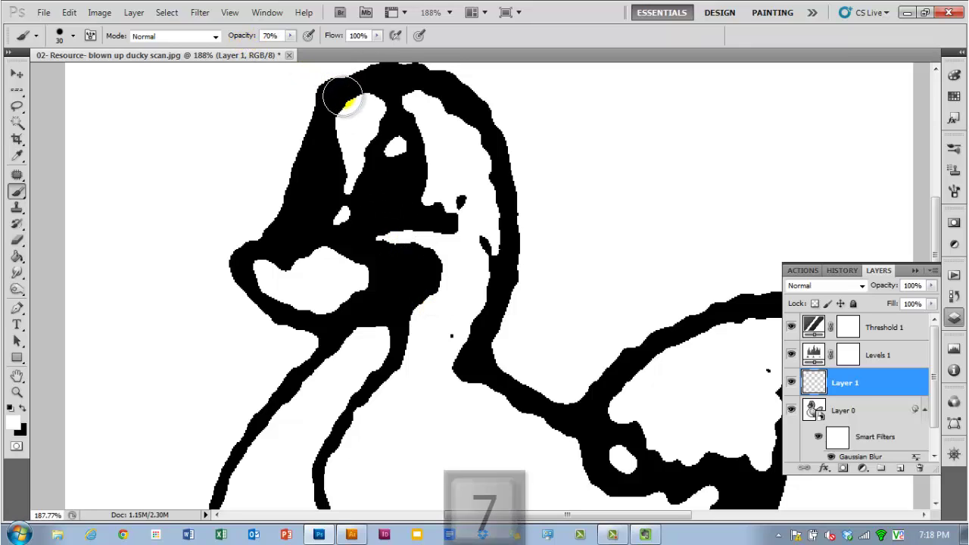
key(0)
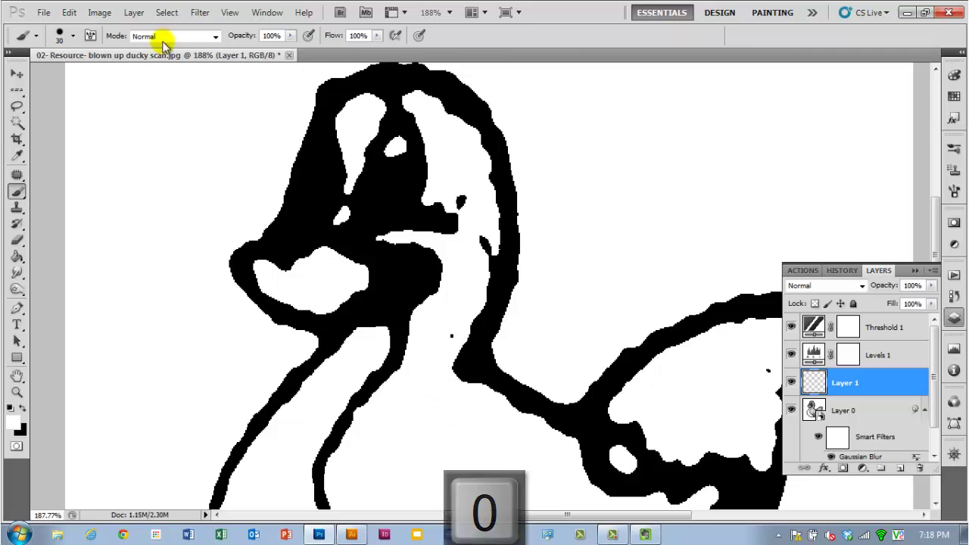
Look over the brush presets and the brush tip shape settings, and return to the layer list
click(954, 150)
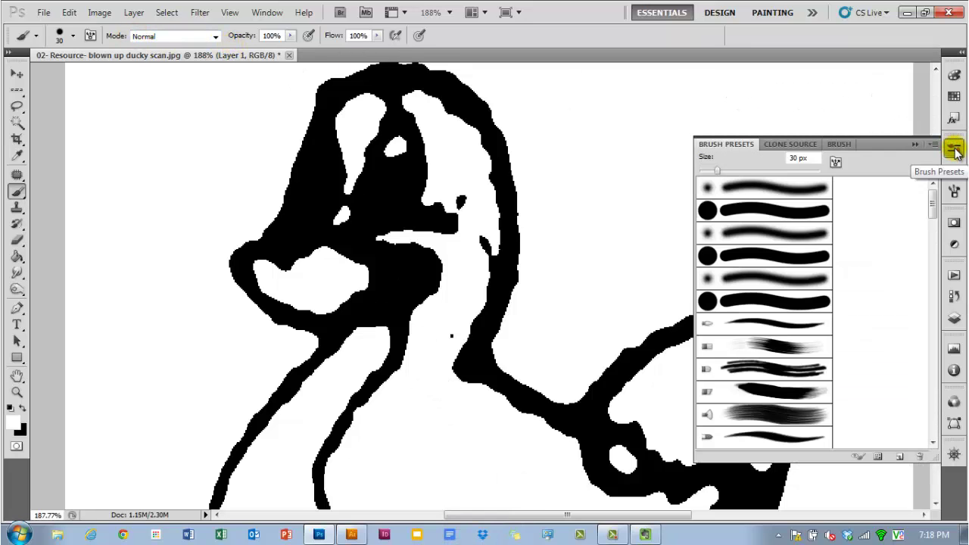
click(952, 193)
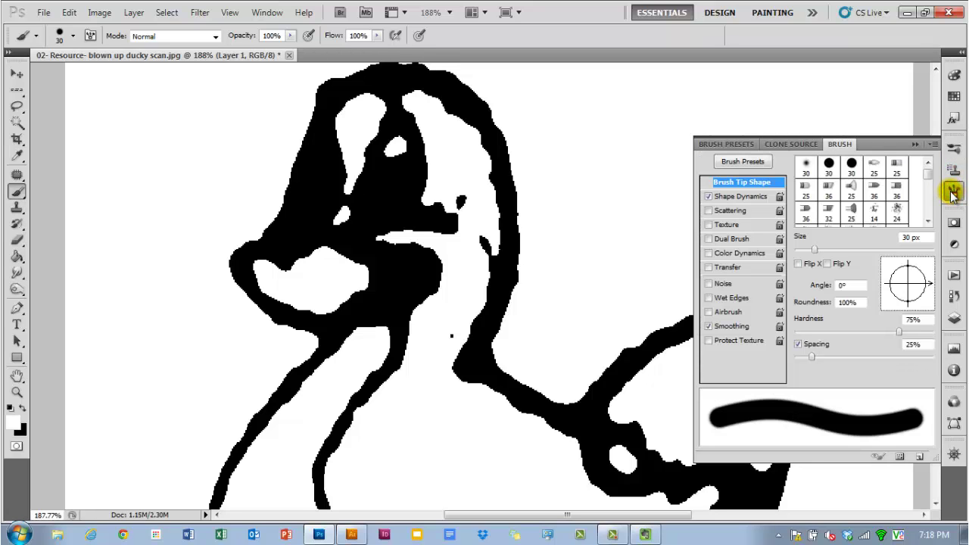
click(953, 151)
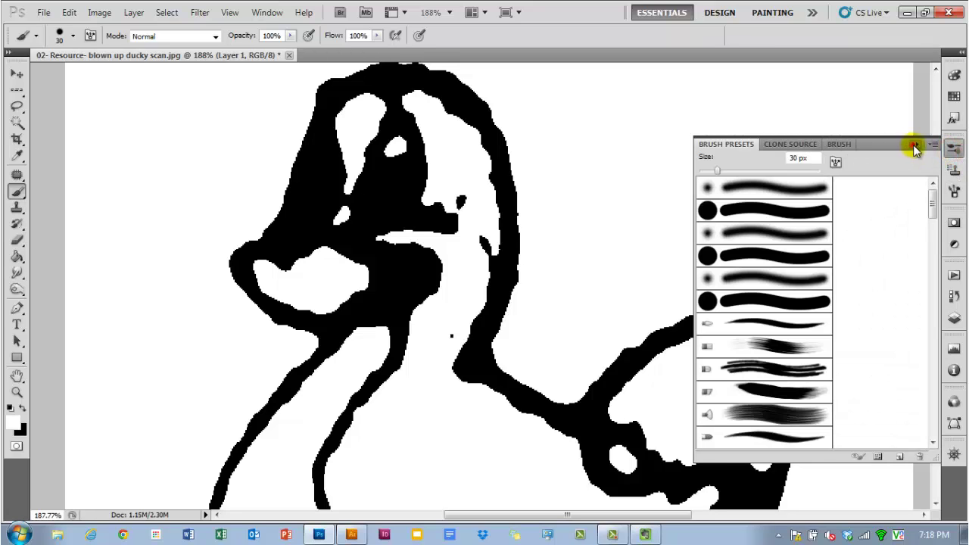
click(915, 147)
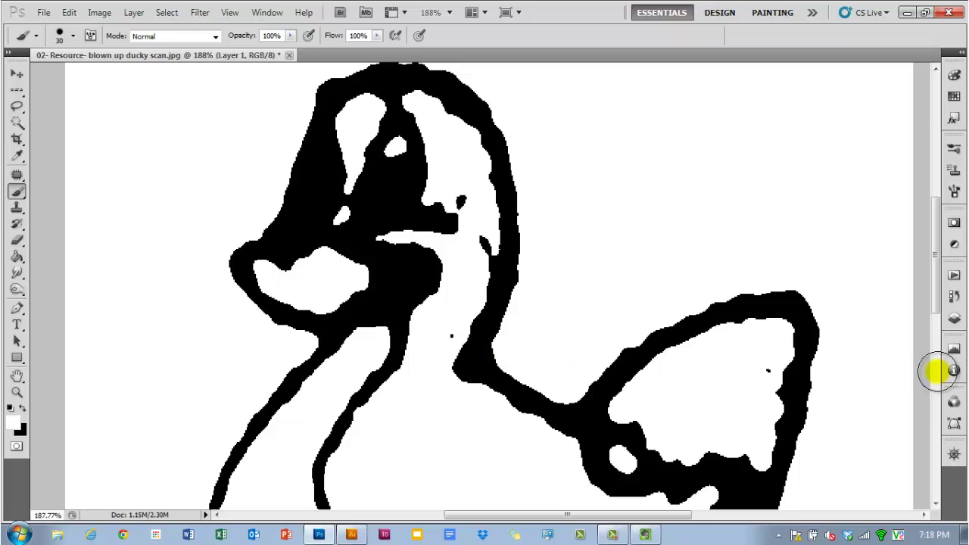
click(954, 318)
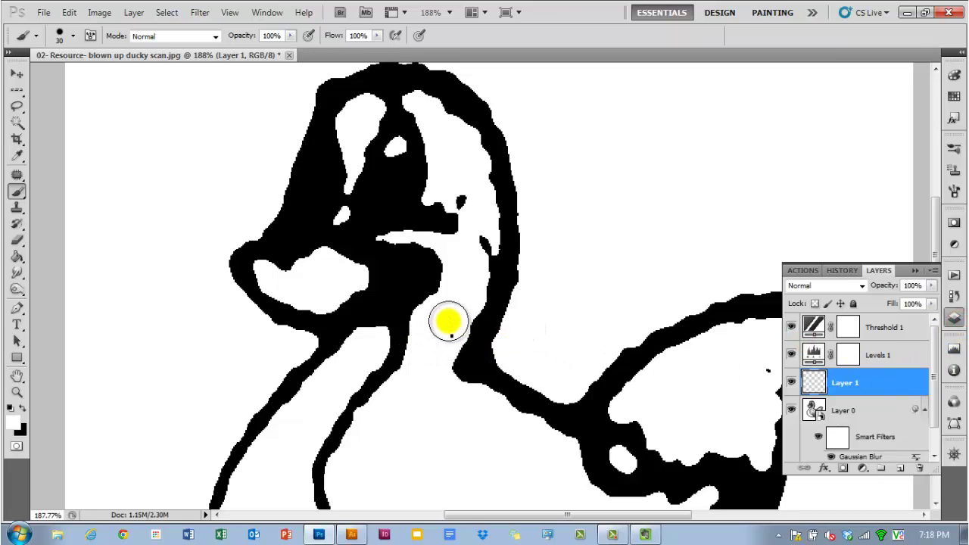
Paint out the black speck on the neck with white and widen the white interior of the bill
click(434, 340)
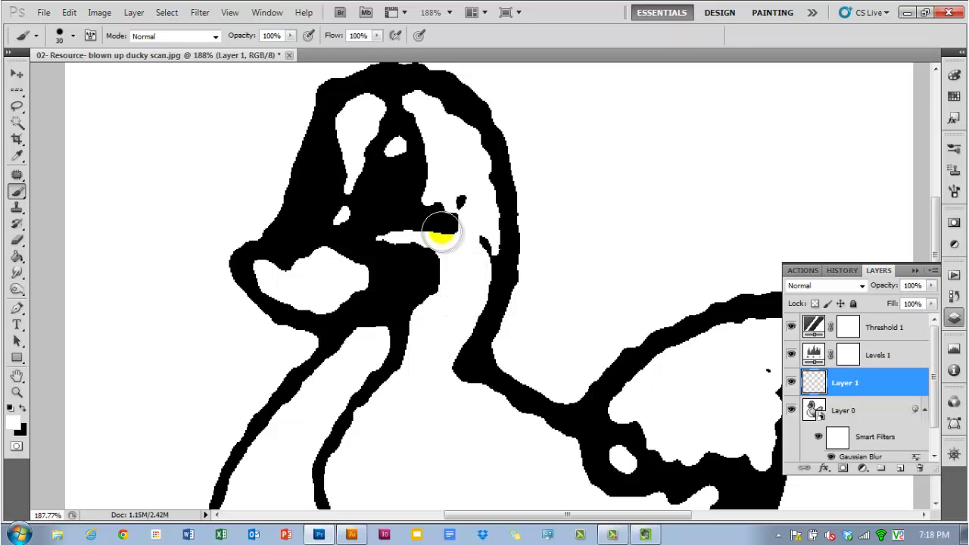
key(bracketleft)
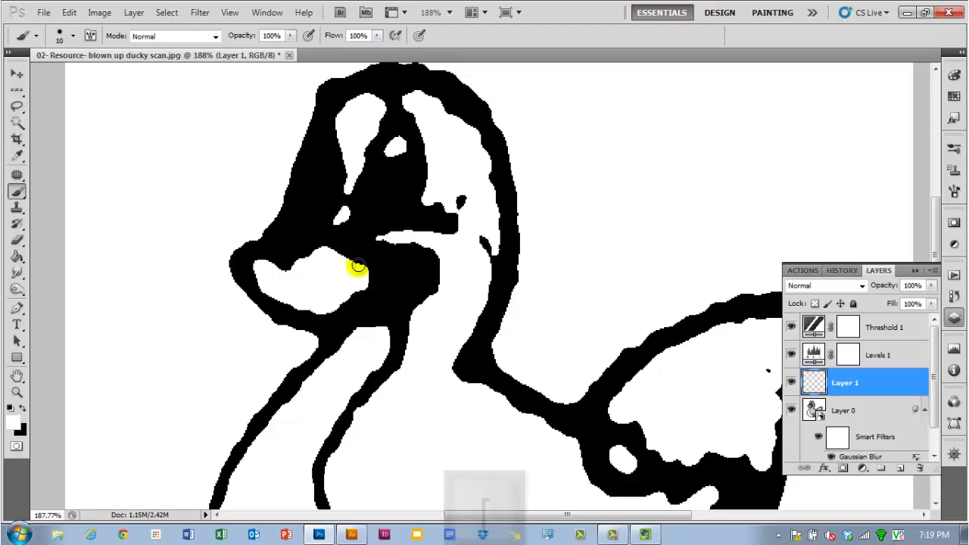
mouse_move(357, 275)
mouse_down()
mouse_move(384, 274)
mouse_move(384, 285)
mouse_move(301, 296)
mouse_move(338, 300)
mouse_move(373, 294)
mouse_move(392, 276)
mouse_move(263, 277)
mouse_move(326, 275)
mouse_up()
click(302, 271)
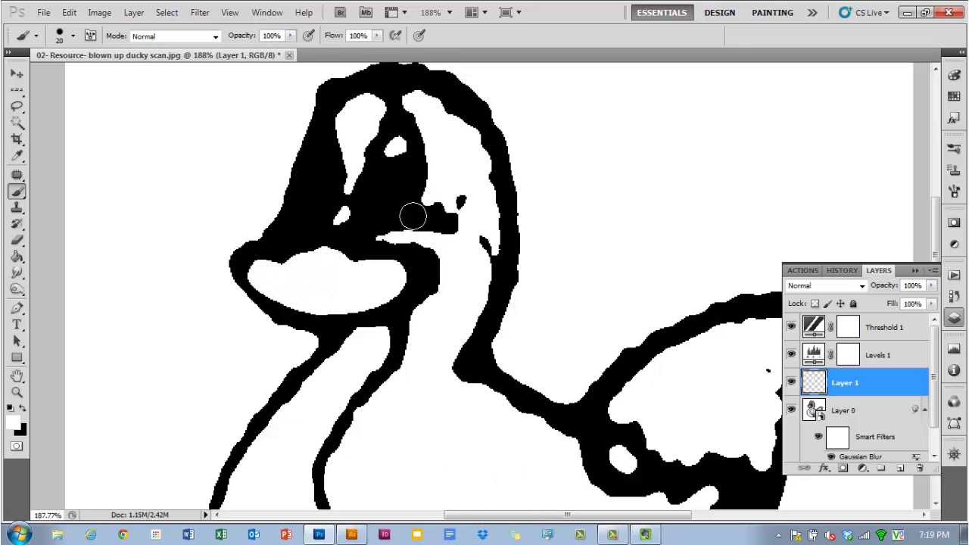
Set the brush to 9 px and paint white along the gap above the bill and around the large eye
key(bracketleft)
click(401, 239)
key(bracketleft)
key(bracketleft)
key(bracketleft)
key(bracketright)
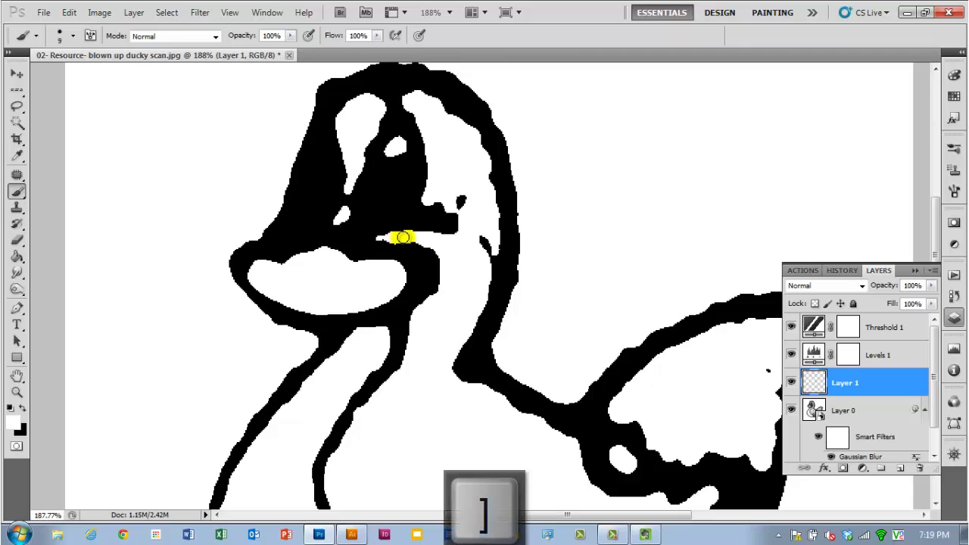
drag(383, 239, 403, 238)
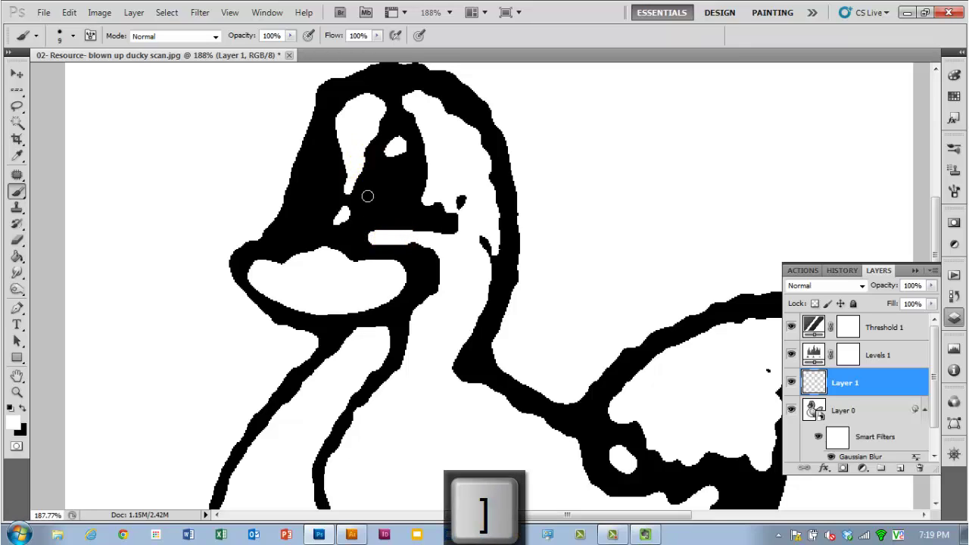
mouse_move(370, 198)
mouse_down()
mouse_move(372, 109)
mouse_move(394, 104)
mouse_up()
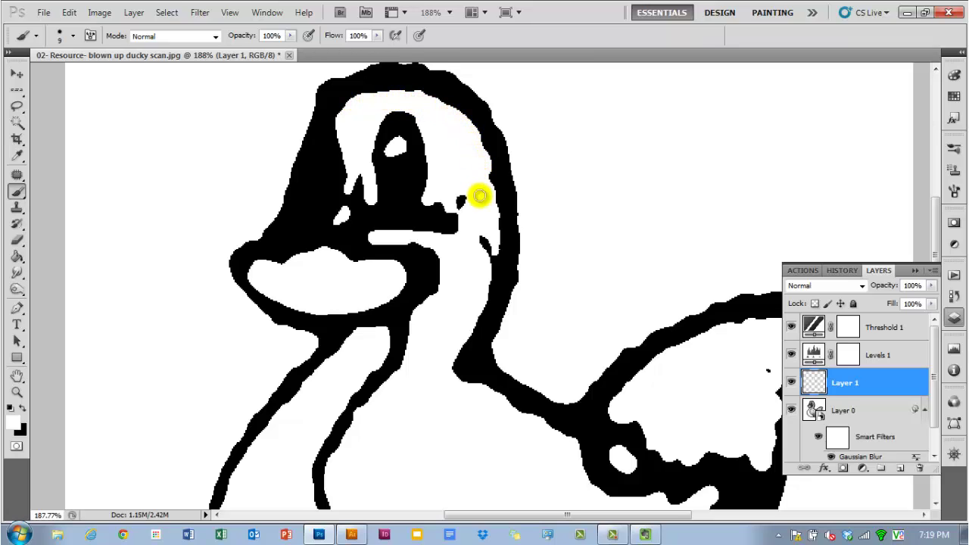
Enlarge the brush to 20 px, paint out the specks beside the cheek and smooth the inner edge of the head outline in white
key(bracketright)
key(bracketright)
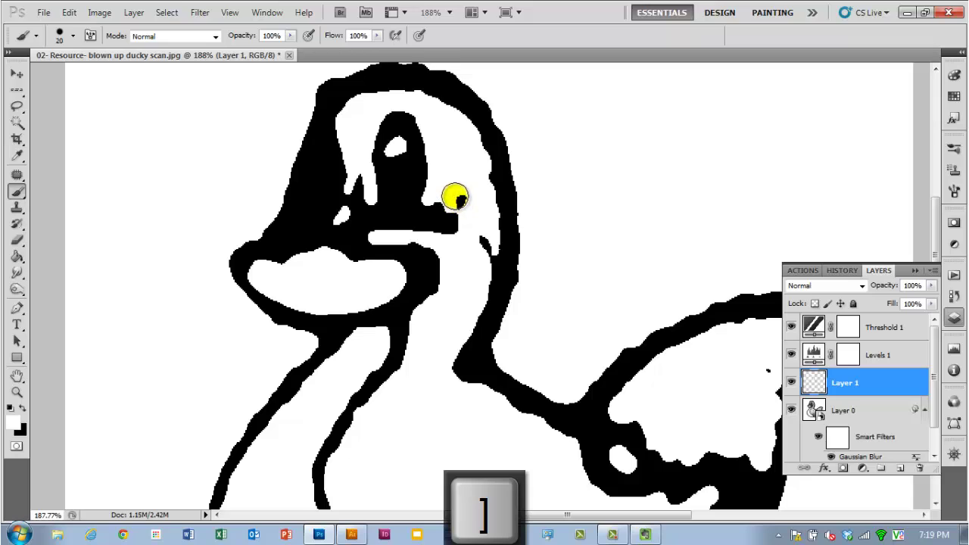
mouse_move(455, 197)
mouse_down()
mouse_move(440, 197)
mouse_move(482, 225)
mouse_move(483, 260)
mouse_up()
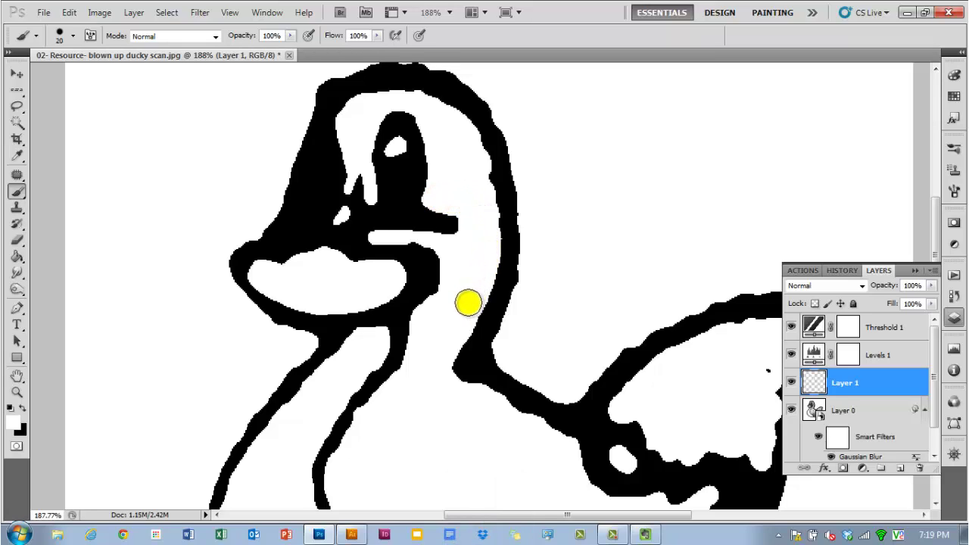
click(480, 196)
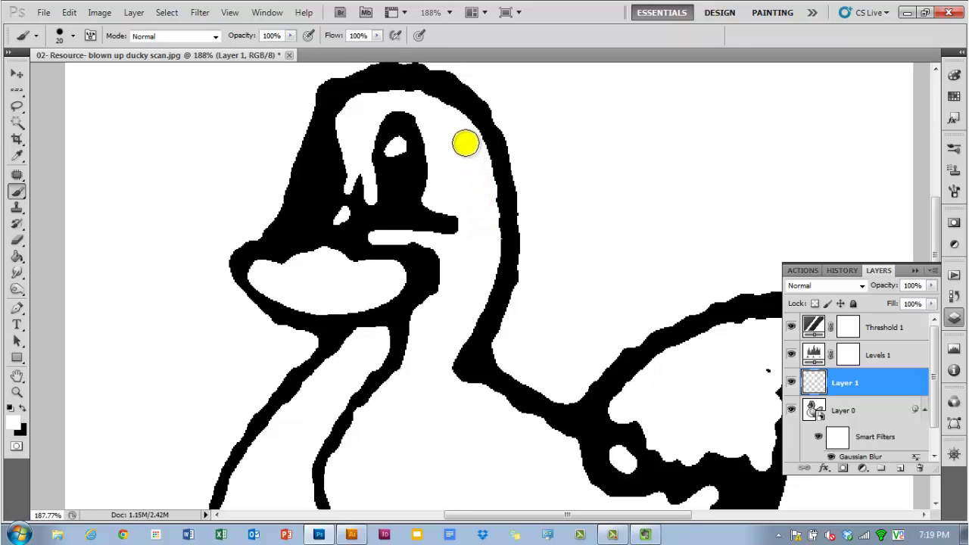
Set the brush to 15 px and trim the bumpy outer edge along the top of the head with white
scroll(465, 144, up, 2)
key(bracketleft)
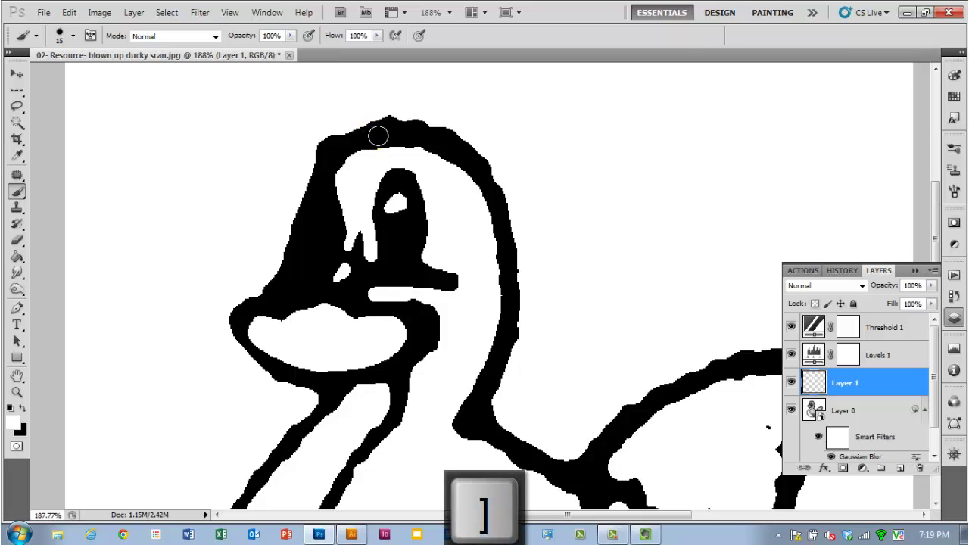
mouse_move(378, 135)
mouse_down()
mouse_move(346, 130)
mouse_move(372, 112)
mouse_move(340, 117)
mouse_move(435, 121)
mouse_move(472, 142)
mouse_up()
key(x)
key(ctrl+z)
key(x)
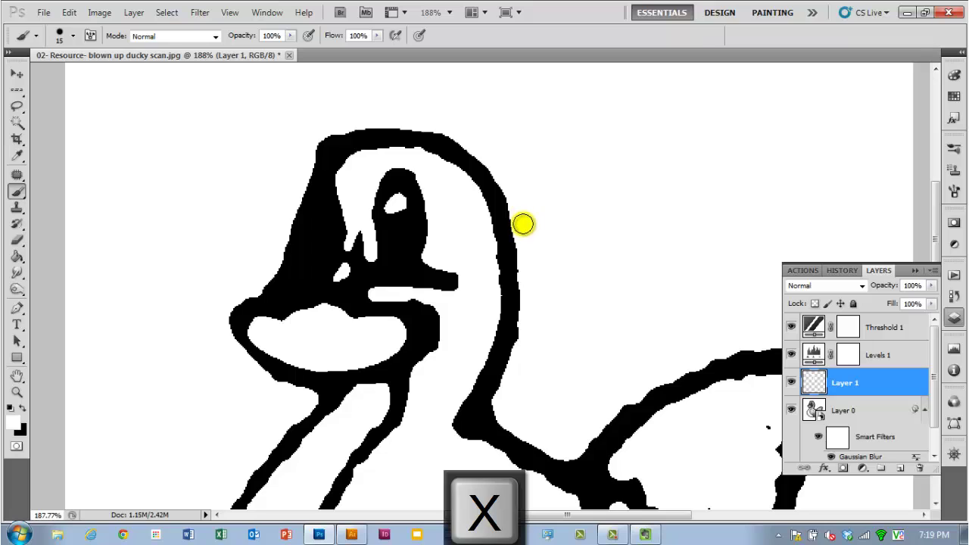
Clear the black spikes between the eyes with white and dab a round highlight in the front eye
scroll(523, 223, down, 3)
click(362, 180)
mouse_move(362, 180)
mouse_down()
mouse_move(393, 177)
mouse_move(367, 199)
mouse_move(358, 191)
mouse_move(365, 159)
mouse_move(355, 151)
mouse_move(351, 186)
mouse_move(364, 185)
mouse_move(352, 199)
mouse_move(341, 183)
mouse_move(338, 206)
mouse_up()
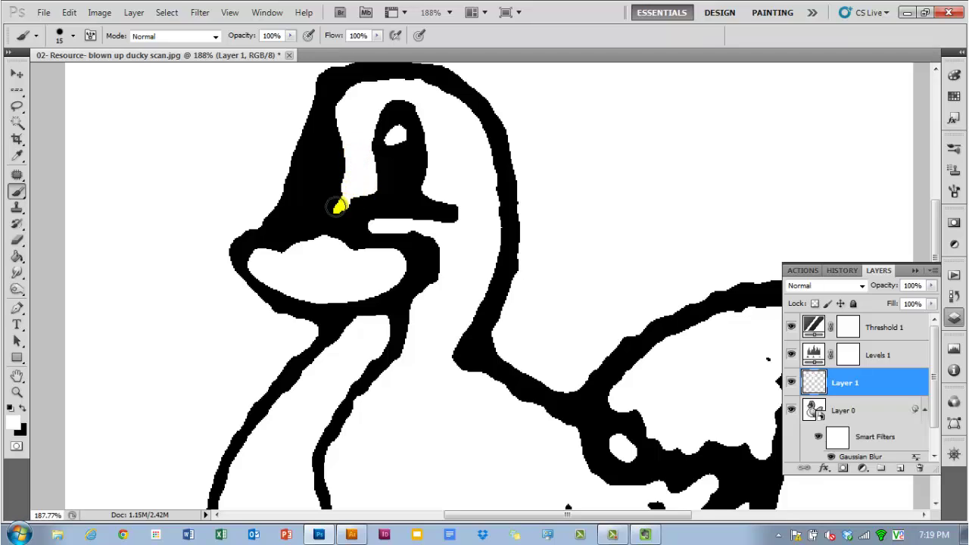
click(321, 141)
Paint white in front of the front eye and between the large eye and the bill to separate the shapes
key(x)
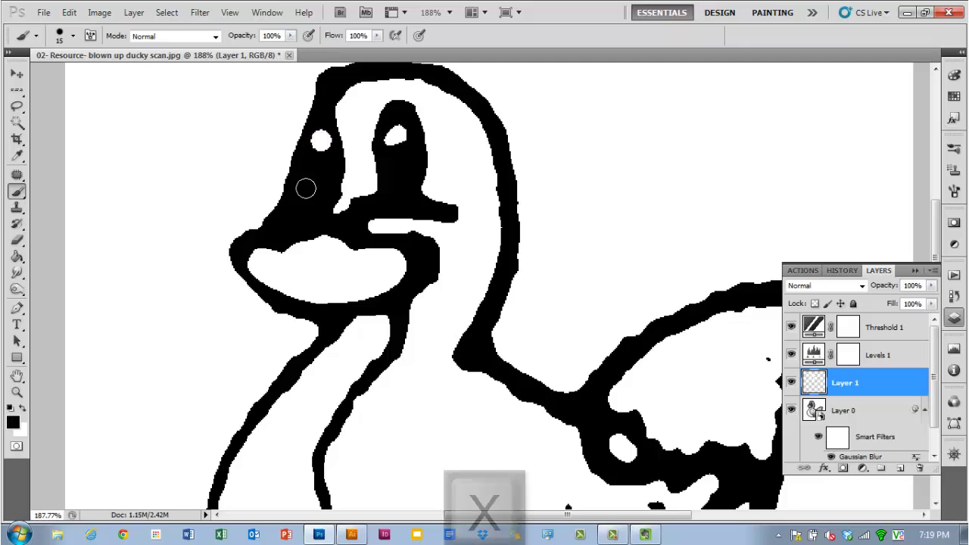
key(x)
mouse_move(266, 216)
mouse_down()
mouse_move(246, 219)
mouse_move(273, 216)
mouse_move(283, 201)
mouse_move(287, 140)
mouse_move(283, 212)
mouse_move(295, 210)
mouse_up()
mouse_move(352, 190)
mouse_down()
mouse_move(346, 207)
mouse_move(361, 219)
mouse_move(382, 206)
mouse_move(365, 206)
mouse_move(375, 210)
mouse_up()
key(x)
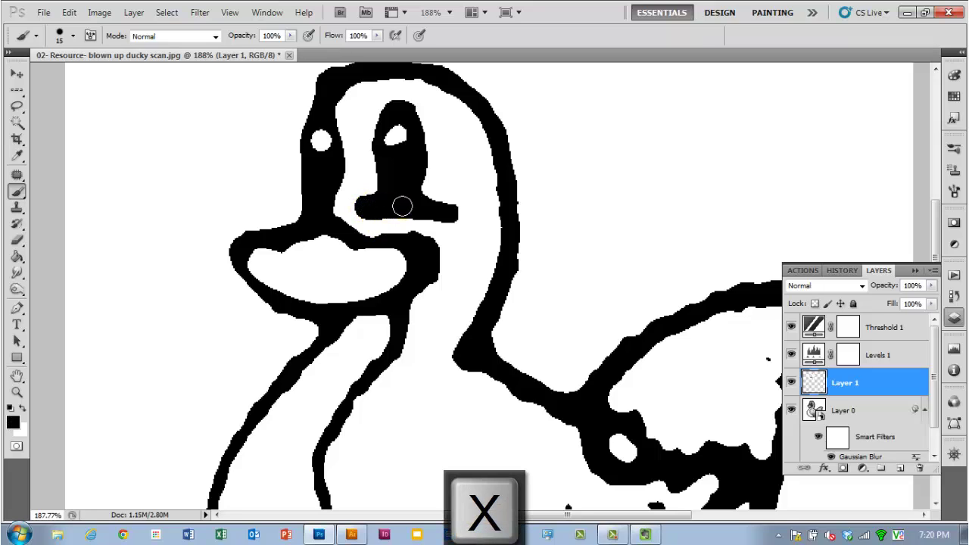
Smooth the head and back-of-neck outline with black and tidy the rear corner of the bill with white
scroll(356, 151, up, 2)
mouse_move(335, 125)
mouse_down()
mouse_move(424, 121)
mouse_move(471, 151)
mouse_move(496, 184)
mouse_move(511, 295)
mouse_move(476, 391)
mouse_up()
scroll(446, 268, down, 4)
mouse_move(446, 268)
mouse_down()
mouse_move(449, 236)
mouse_move(433, 259)
mouse_up()
key(x)
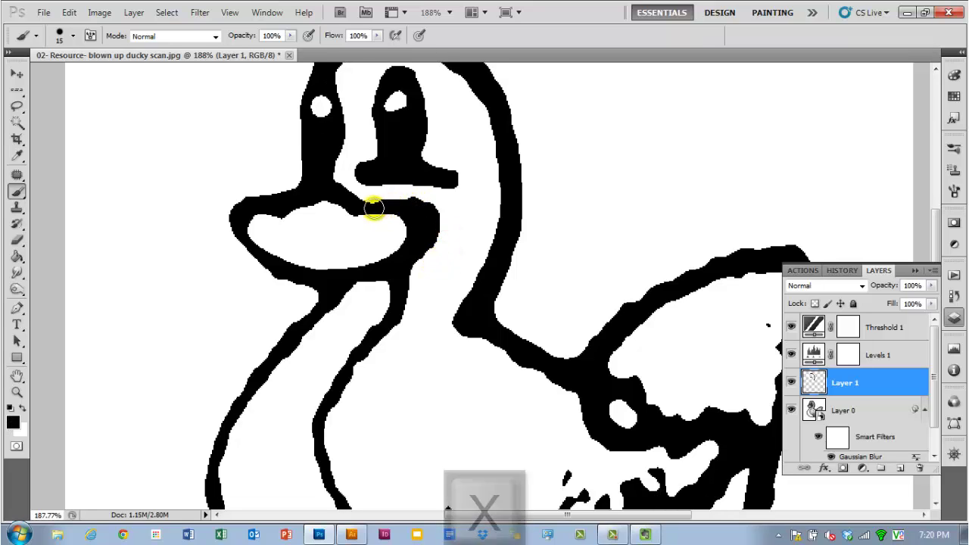
Paint black along the bill's upper edge and rounded rear corner to even out its outline
key(x)
click(359, 207)
mouse_move(359, 207)
mouse_down()
mouse_move(423, 210)
mouse_move(416, 253)
mouse_up()
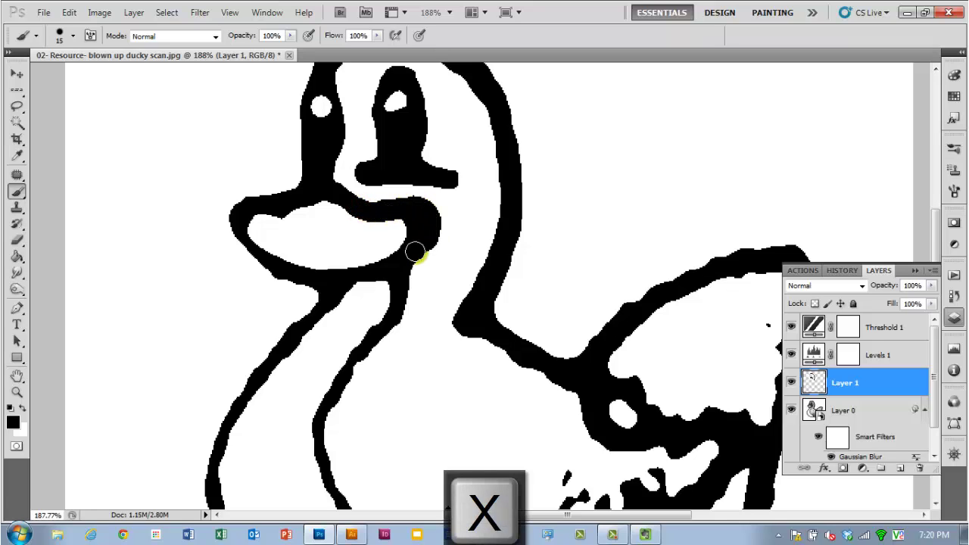
Thicken and smooth the breast and belly outline with black, and merge the lower belly specks into one white gap
scroll(360, 224, down, 3)
mouse_move(237, 147)
mouse_down()
mouse_move(266, 199)
mouse_move(326, 221)
mouse_move(327, 151)
mouse_move(228, 287)
mouse_move(217, 358)
mouse_move(243, 413)
mouse_up()
scroll(325, 221, down, 3)
scroll(244, 406, down, 3)
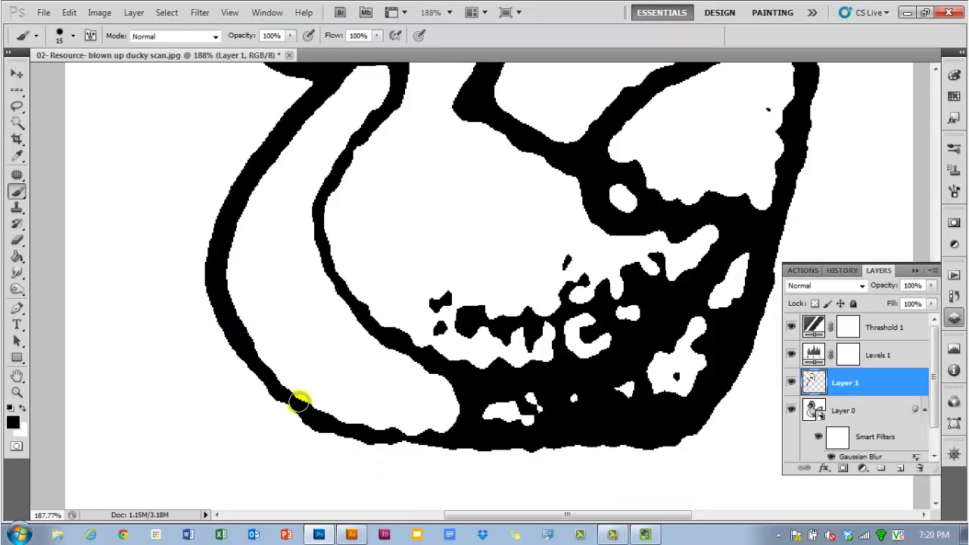
mouse_move(243, 347)
mouse_down()
mouse_move(309, 411)
mouse_move(393, 434)
mouse_move(491, 435)
mouse_move(507, 411)
mouse_move(559, 413)
mouse_move(612, 397)
mouse_move(518, 407)
mouse_move(575, 341)
mouse_move(450, 410)
mouse_move(448, 342)
mouse_up()
key(x)
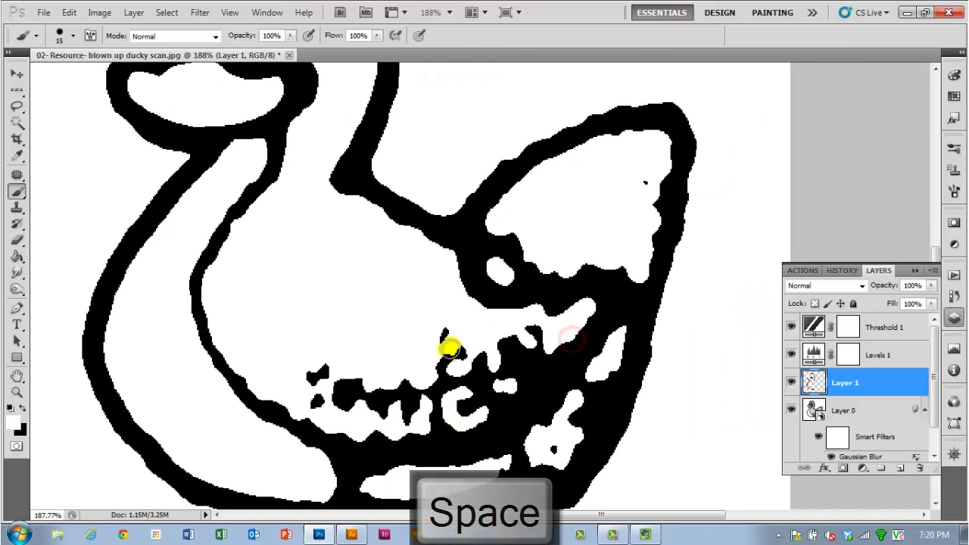
Save the layered duck artwork as a Photoshop PSD in the ducky project folder, adding the owner's surname to the file name
drag(508, 420, 457, 380)
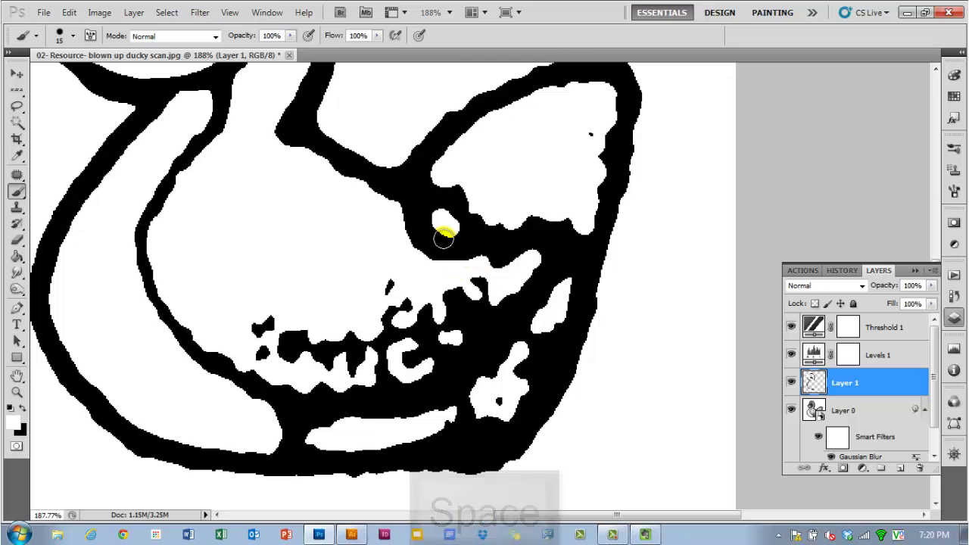
scroll(493, 190, down, 4)
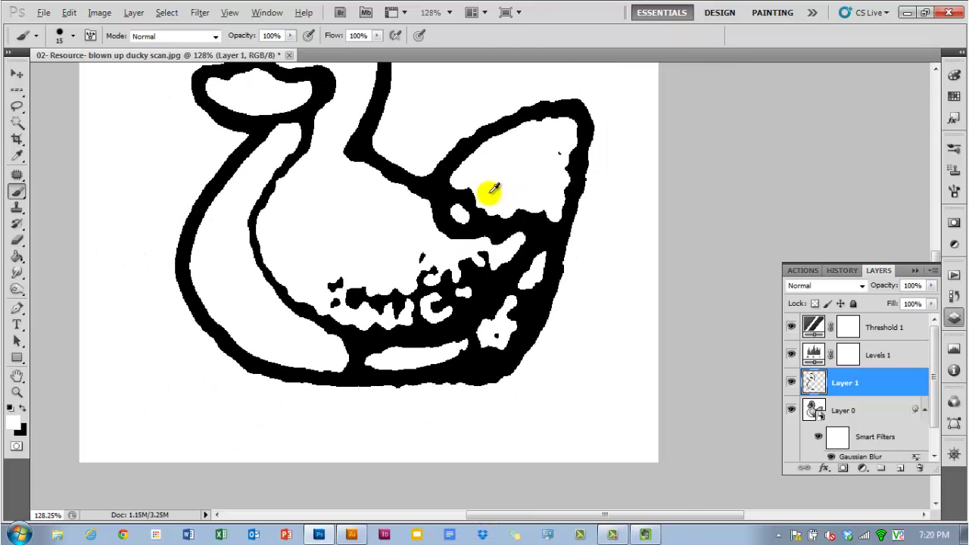
scroll(362, 208, up, 3)
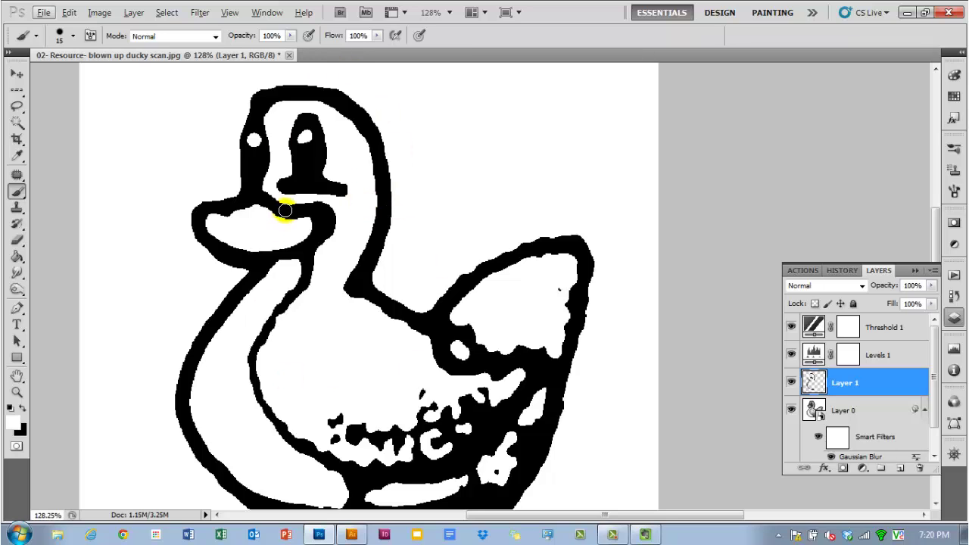
click(43, 13)
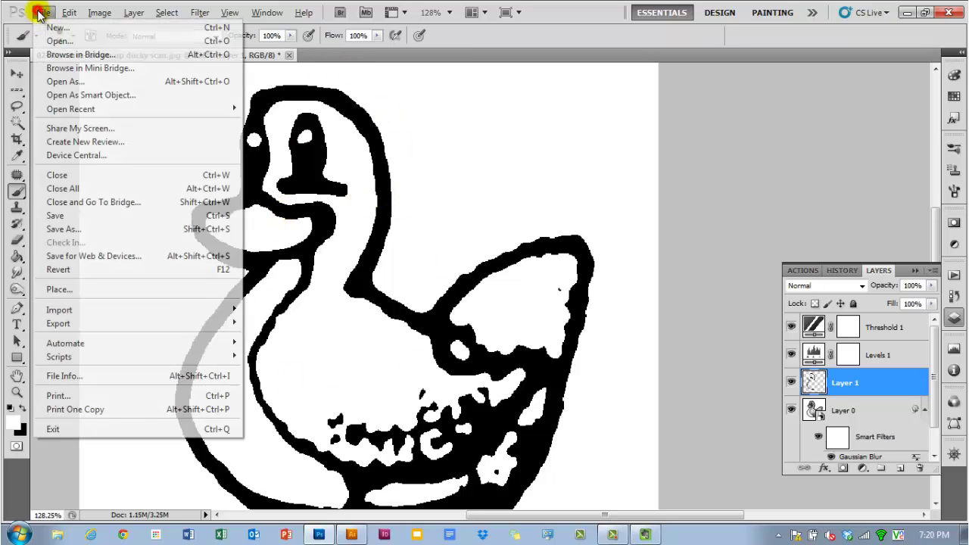
click(66, 228)
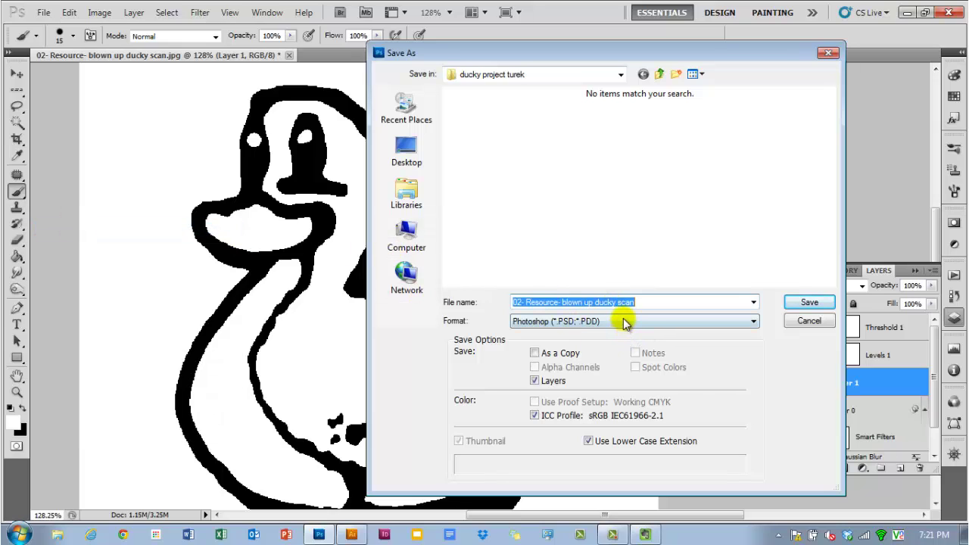
click(639, 302)
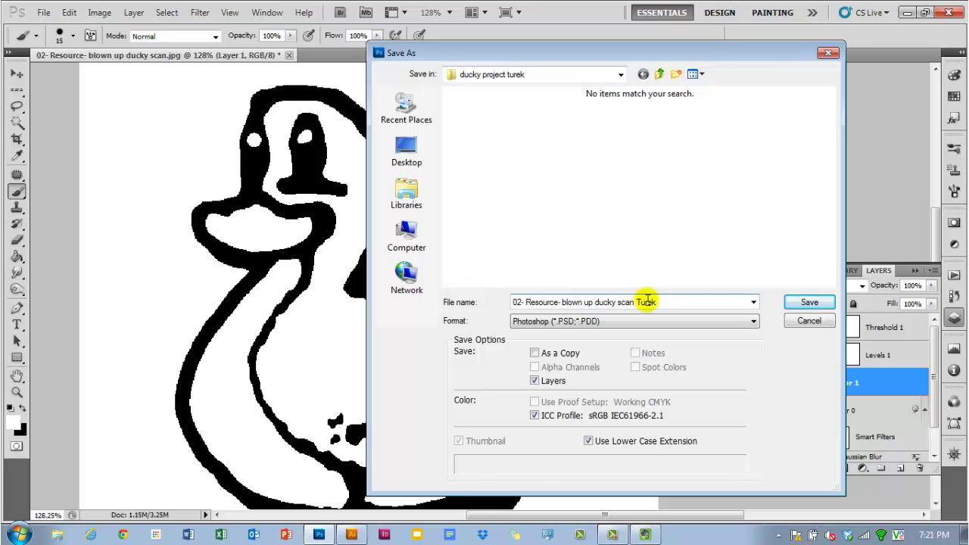
click(818, 303)
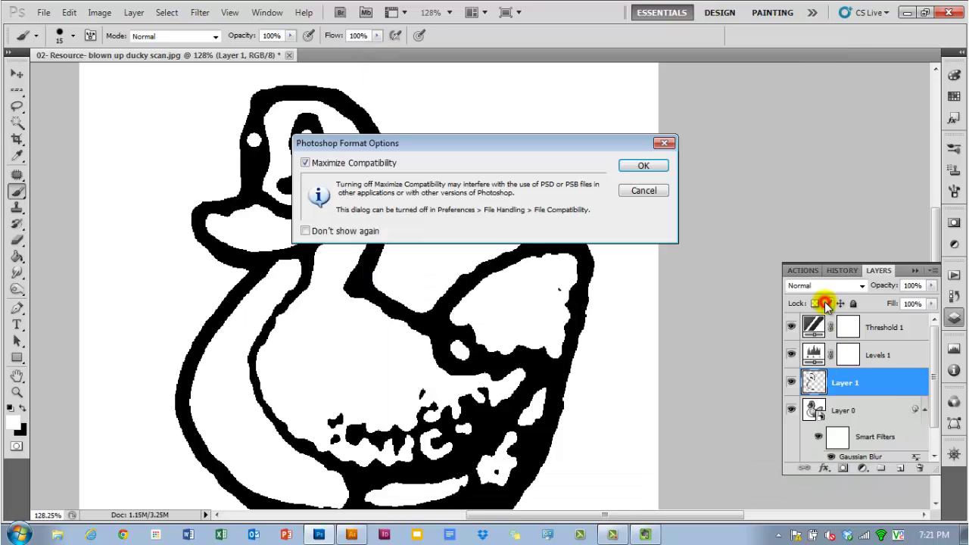
click(643, 165)
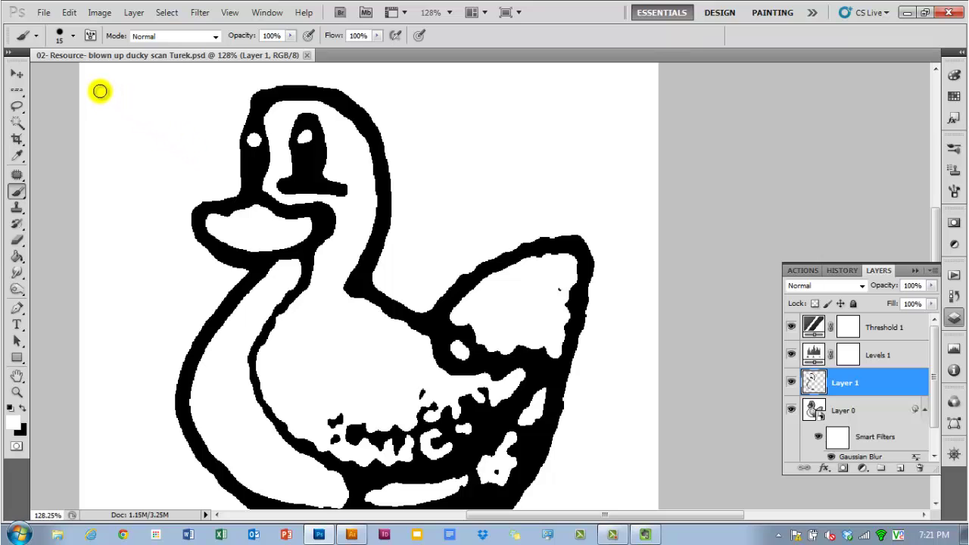
Save a JPEG copy of the duck artwork in the same project folder at maximum quality 12, baseline standard
click(41, 11)
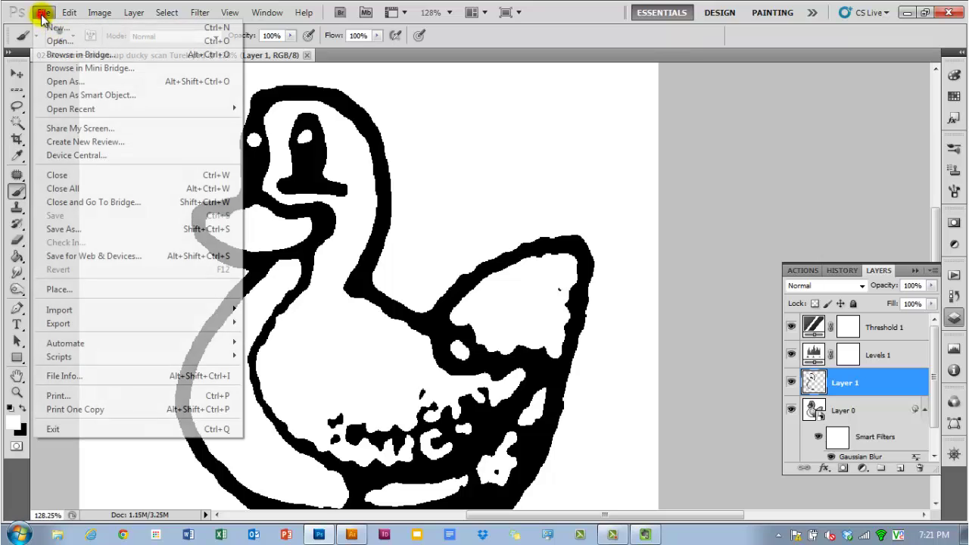
click(92, 230)
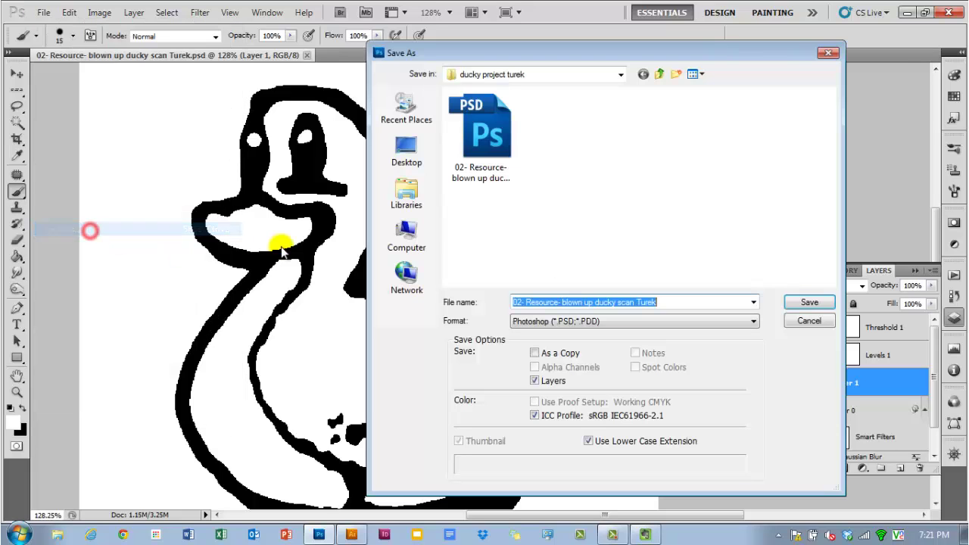
click(753, 325)
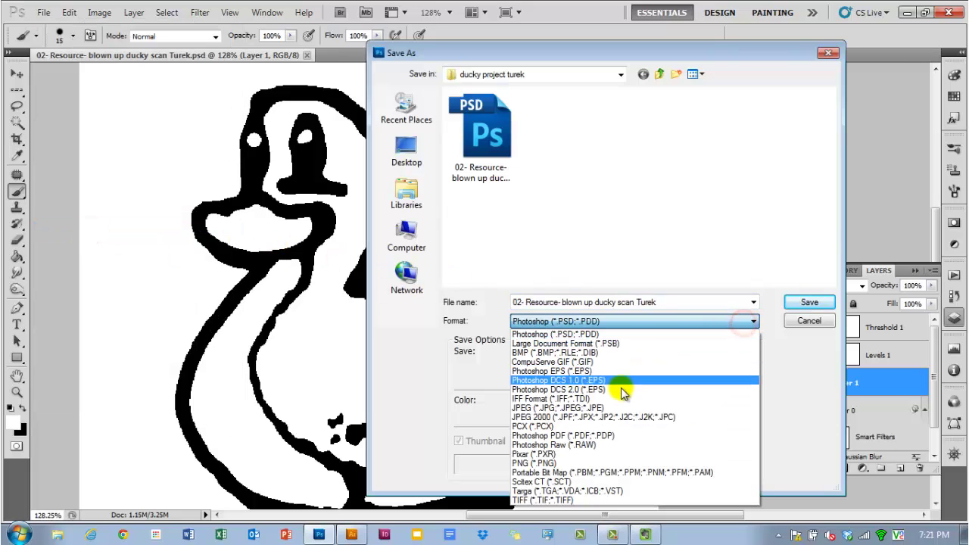
click(611, 406)
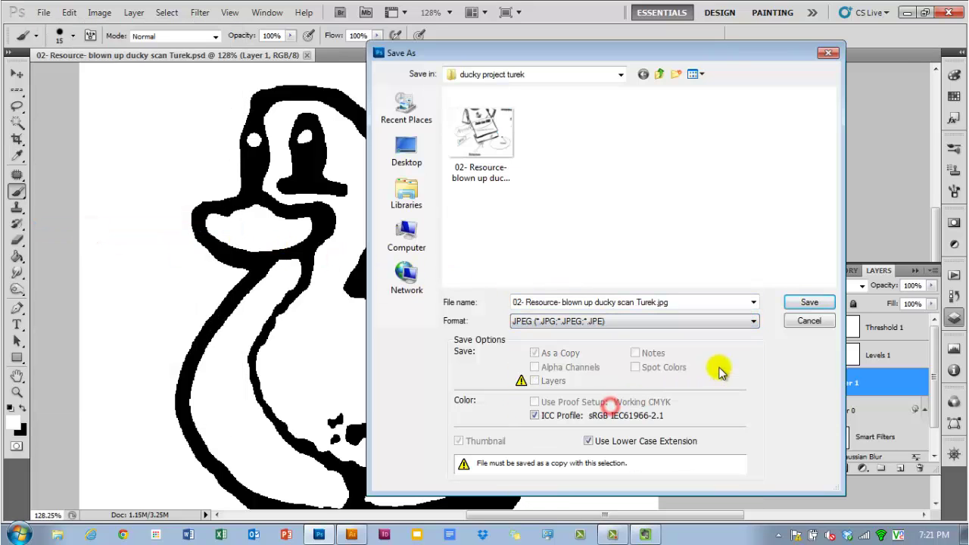
click(805, 304)
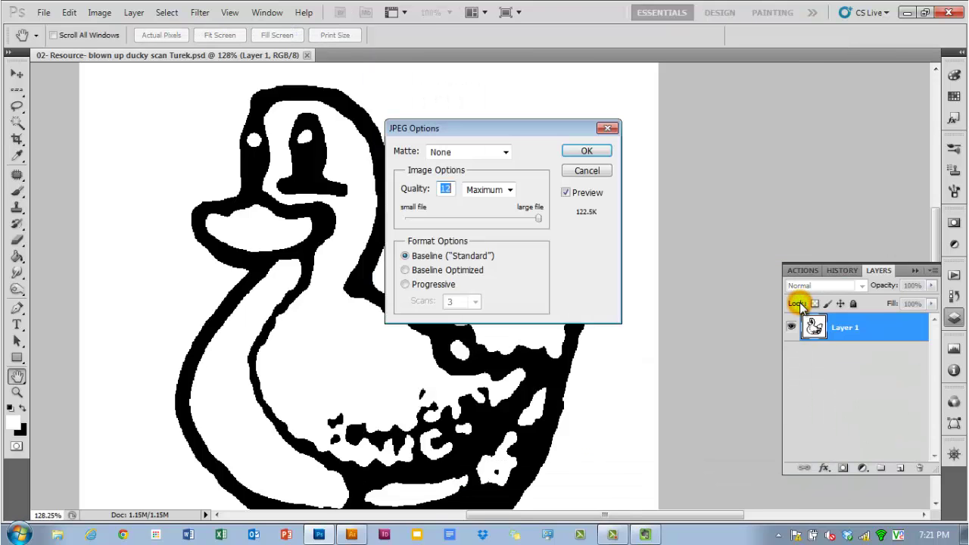
click(585, 152)
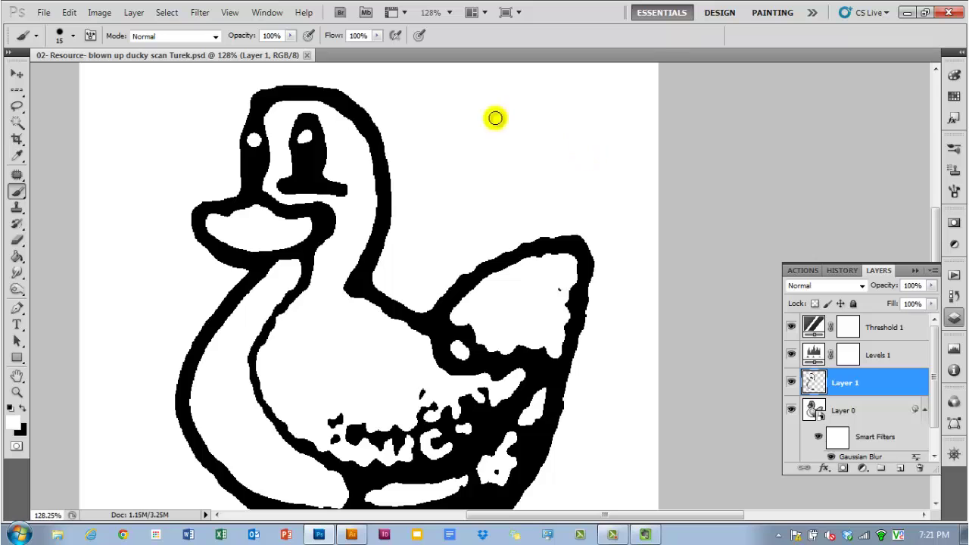
click(44, 12)
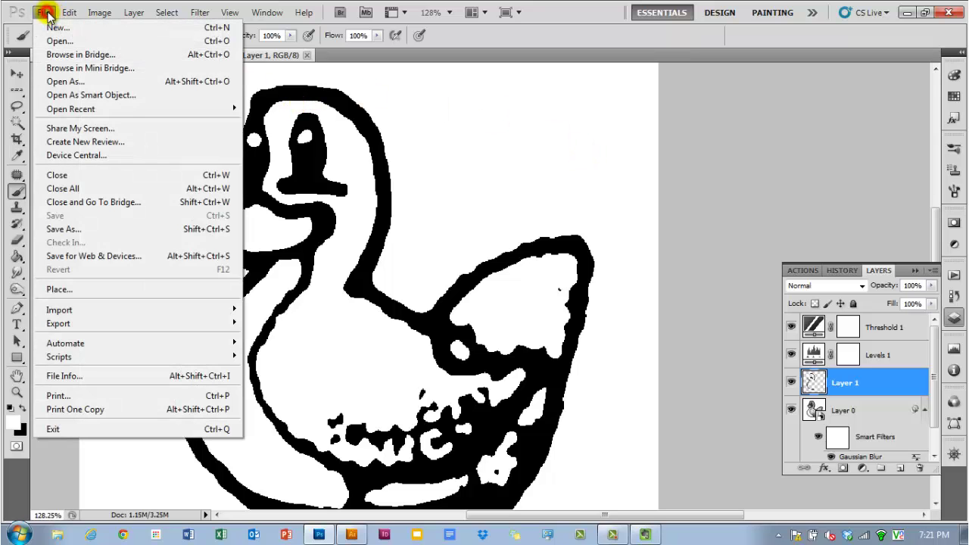
click(73, 229)
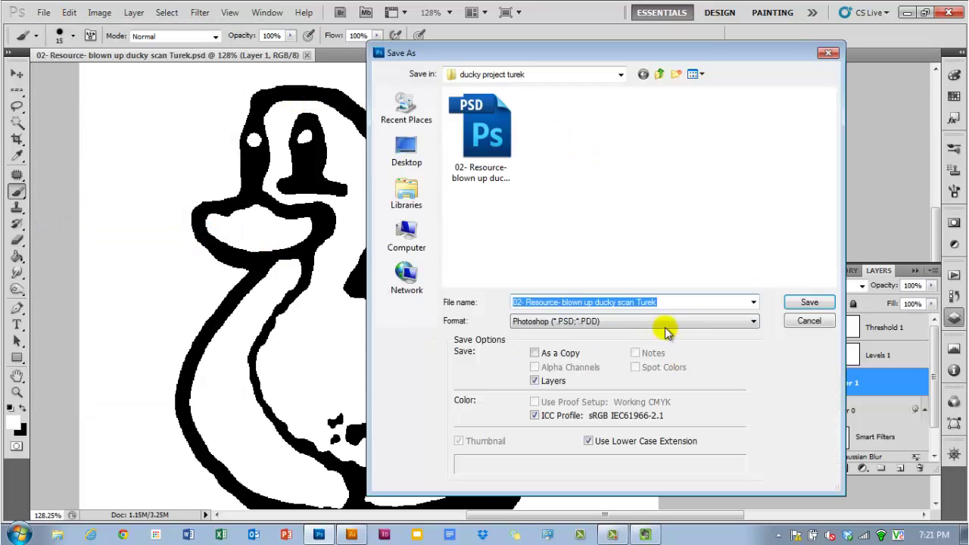
click(659, 323)
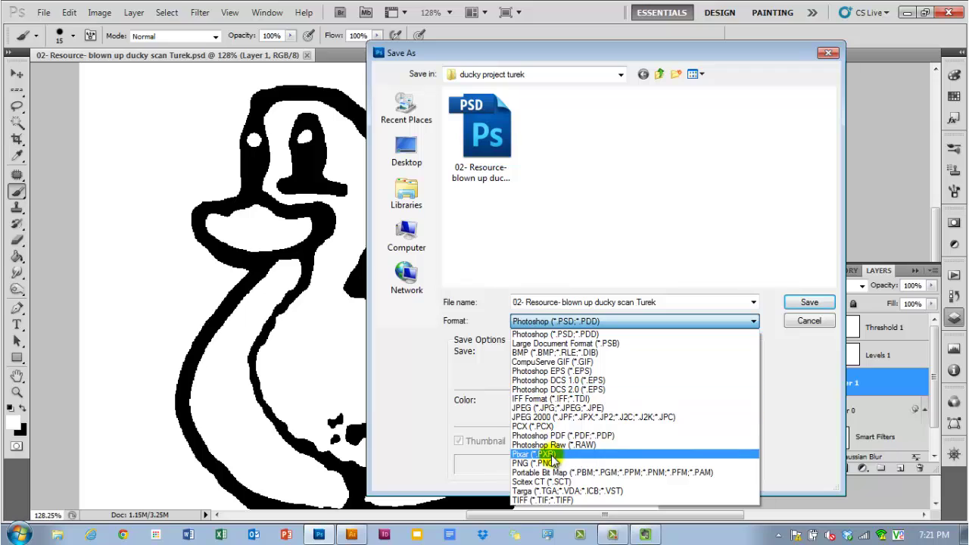
click(818, 324)
click(816, 323)
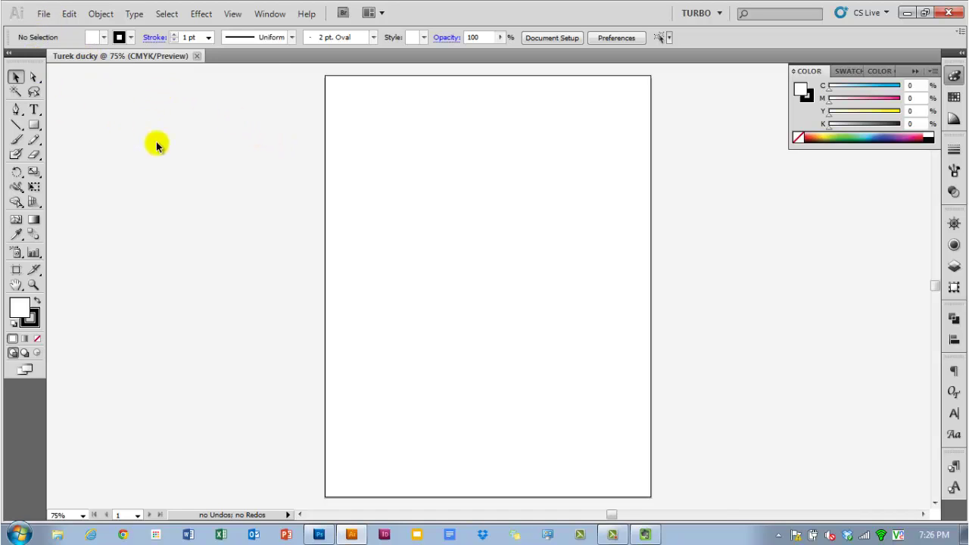
In the blank Illustrator ducky document, place the linked image ducky3 from the ducky project folder on the desktop
click(46, 14)
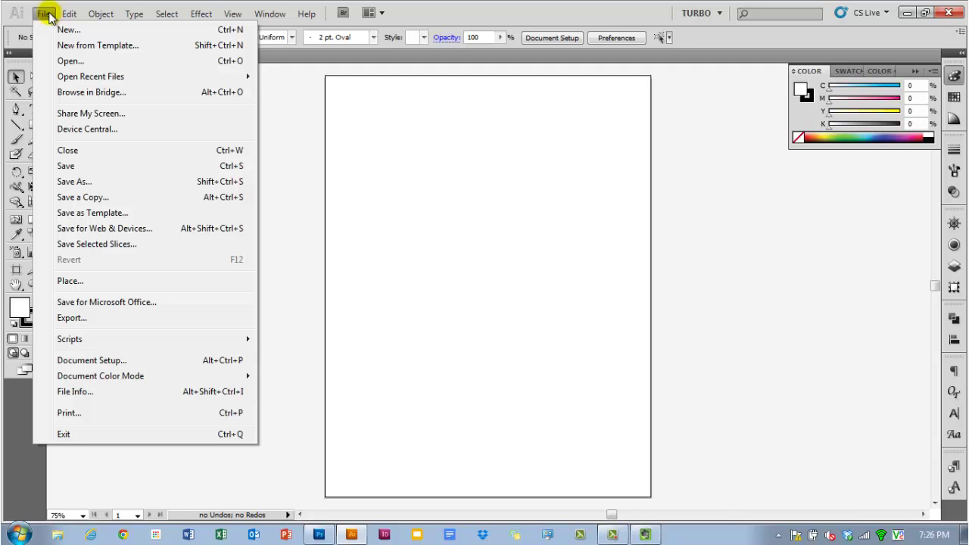
click(72, 281)
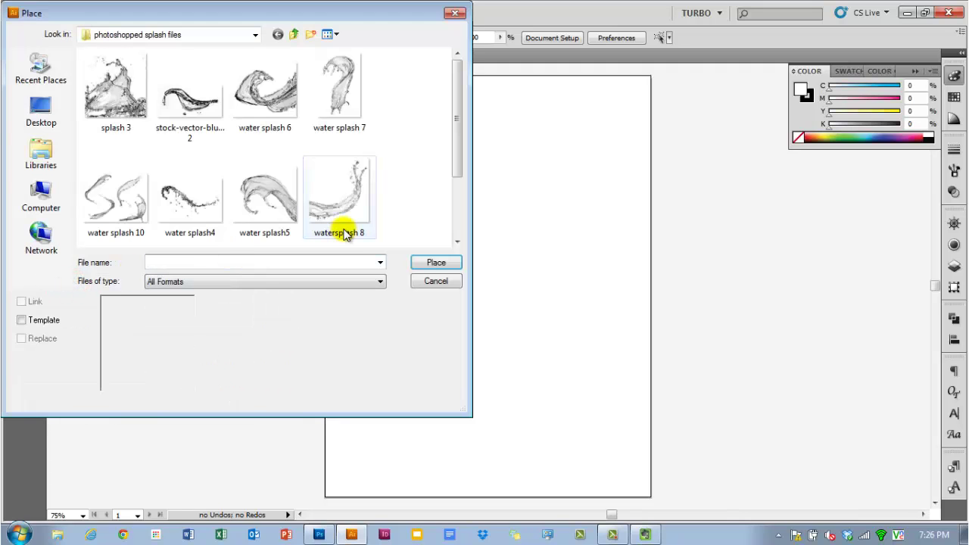
click(42, 121)
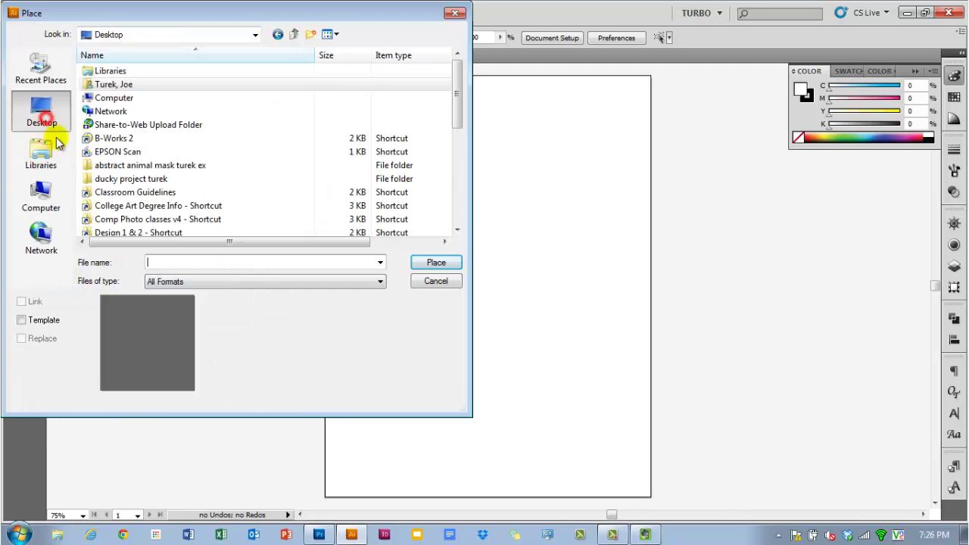
click(150, 167)
double_click(148, 179)
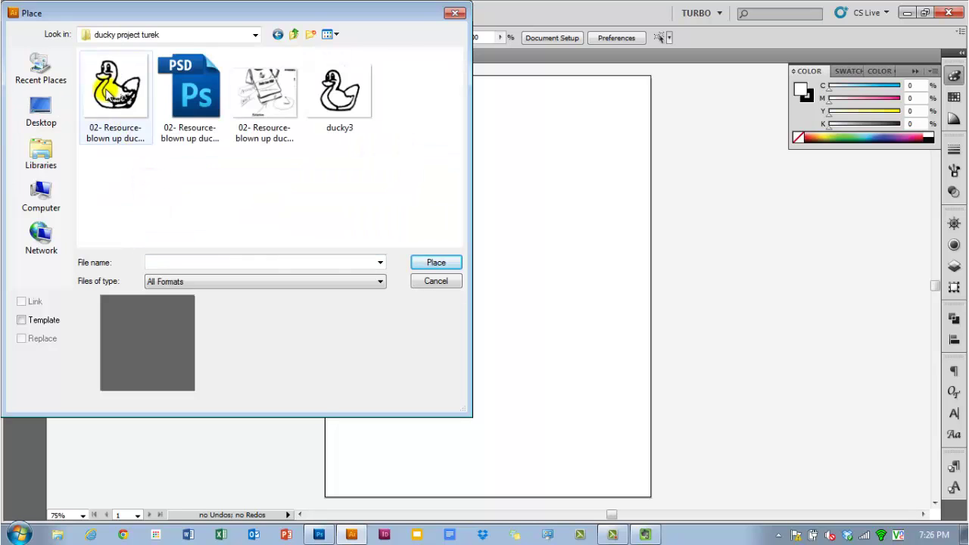
click(366, 106)
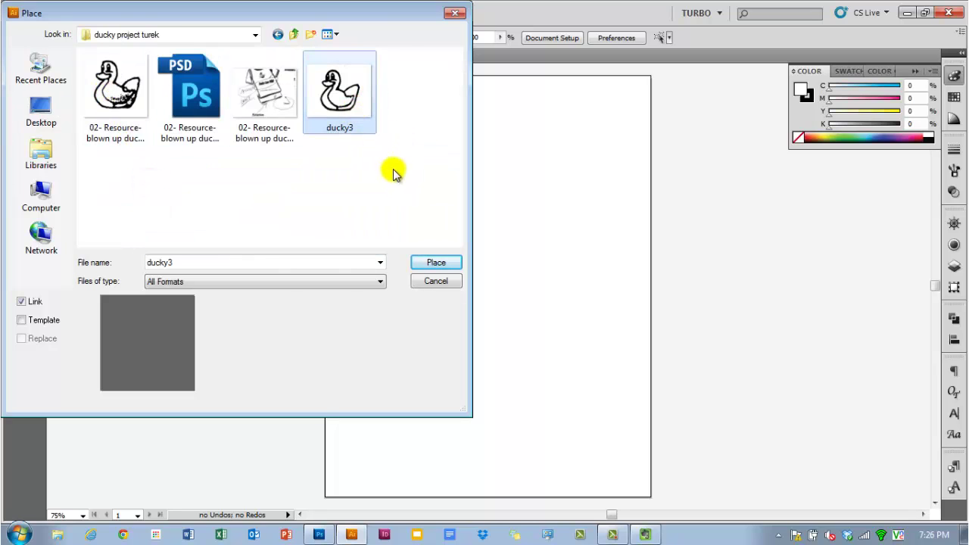
click(444, 263)
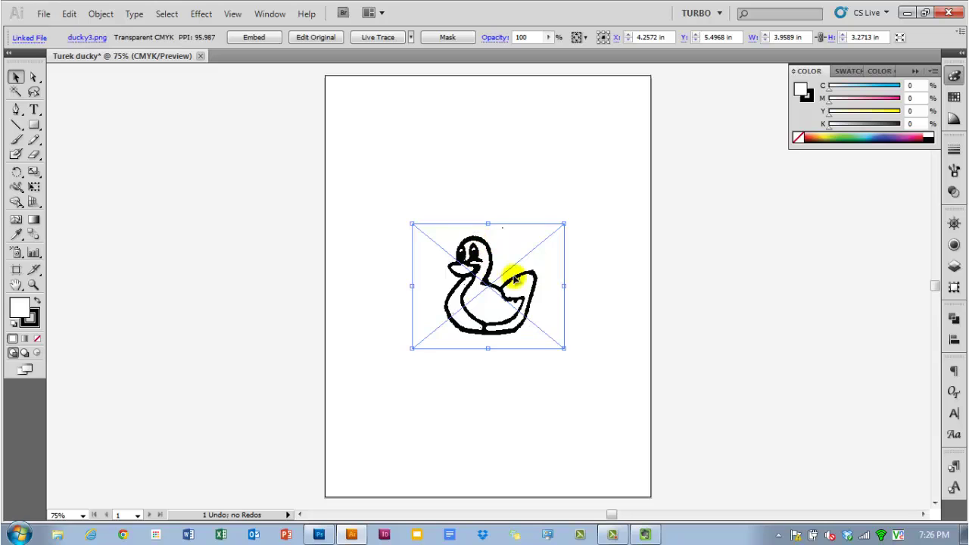
Open the Live Trace tracing options for the placed duck image and move the dialog clear of the artwork
scroll(514, 279, up, 3)
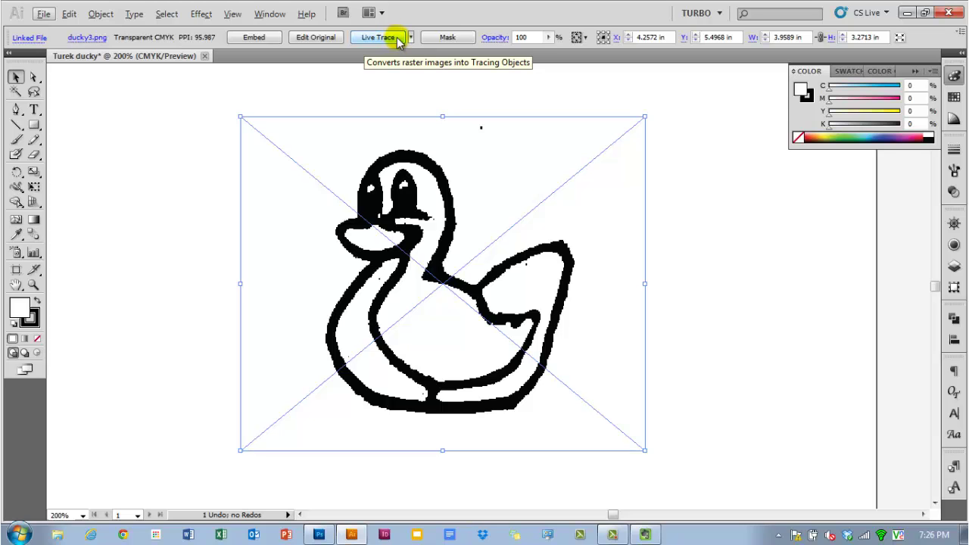
key(space)
drag(527, 104, 381, 104)
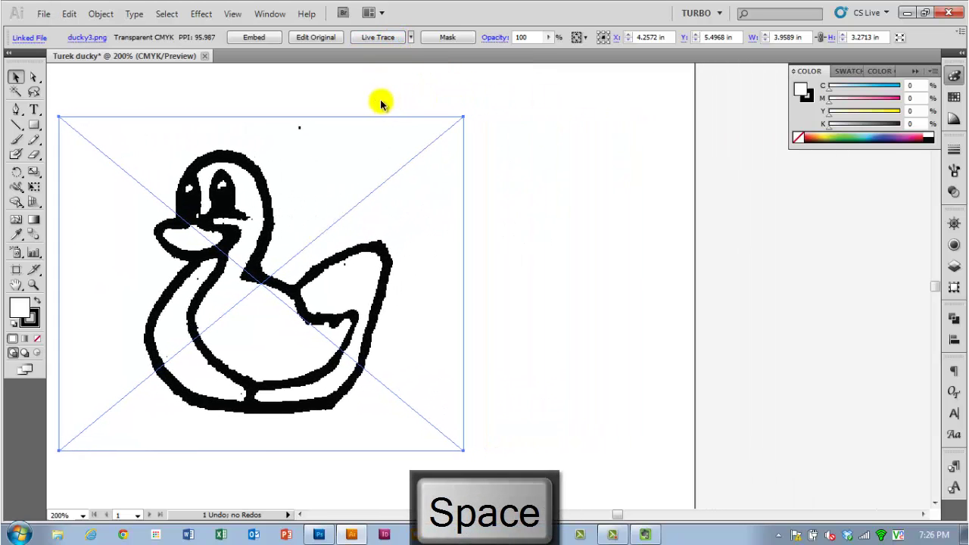
click(411, 37)
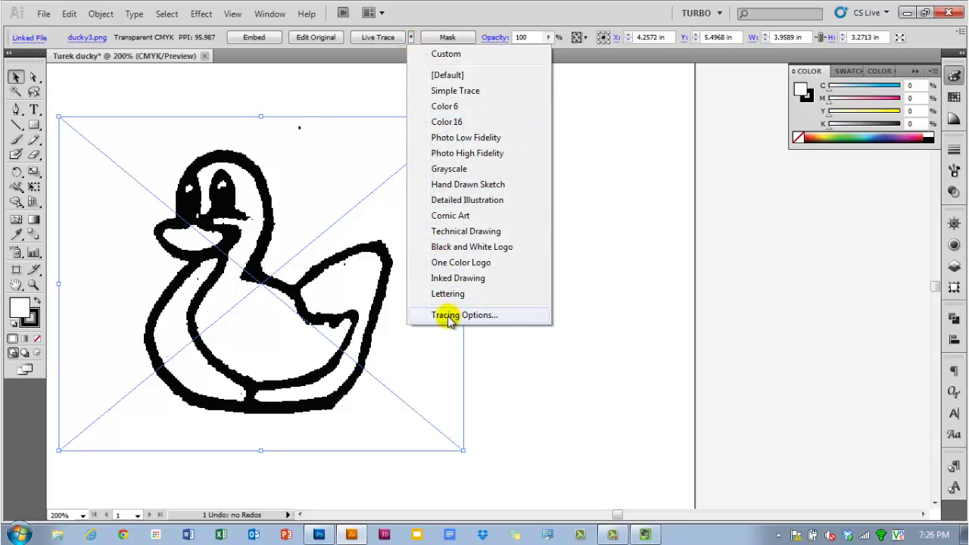
click(519, 318)
mouse_move(505, 145)
mouse_down()
mouse_move(503, 138)
mouse_move(632, 138)
mouse_up()
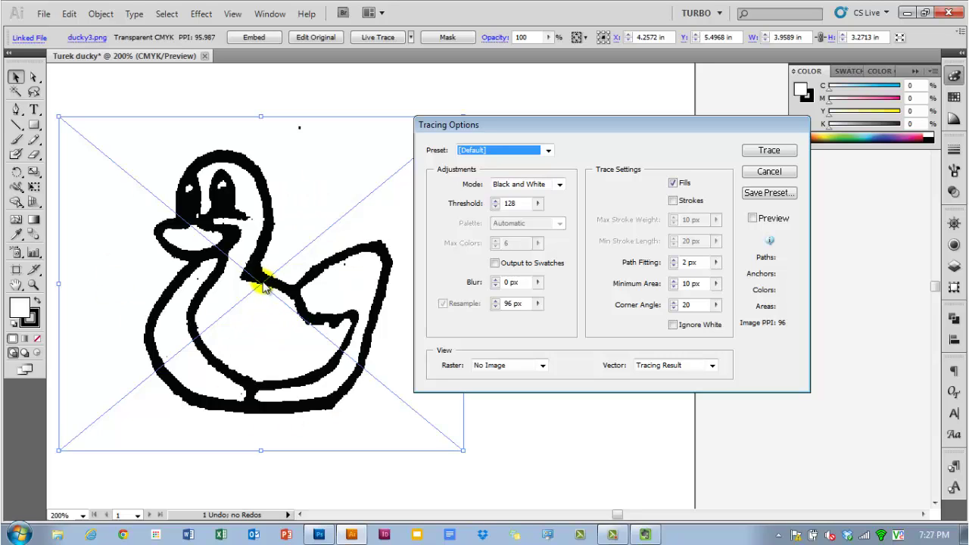
Turn on the preview of the black and white trace and set it to ignore white
click(753, 219)
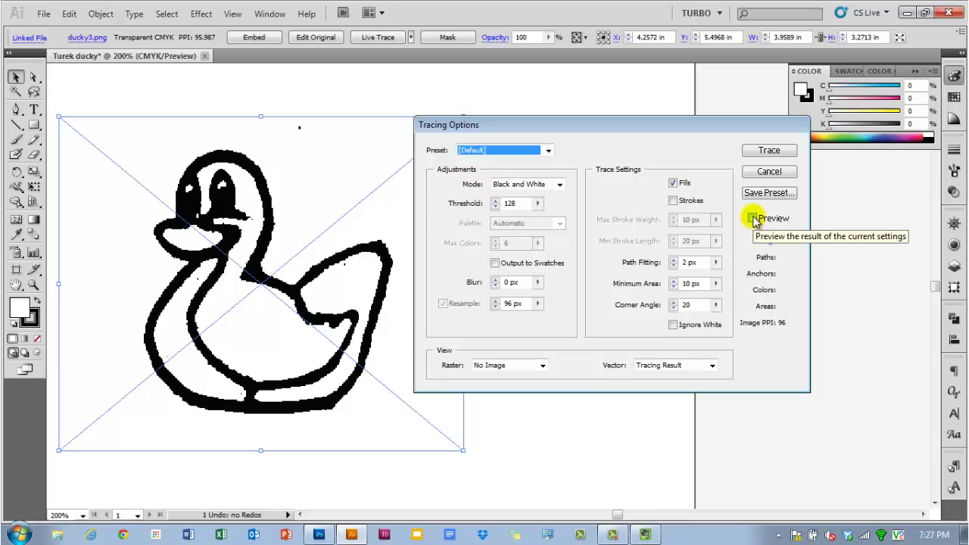
click(753, 219)
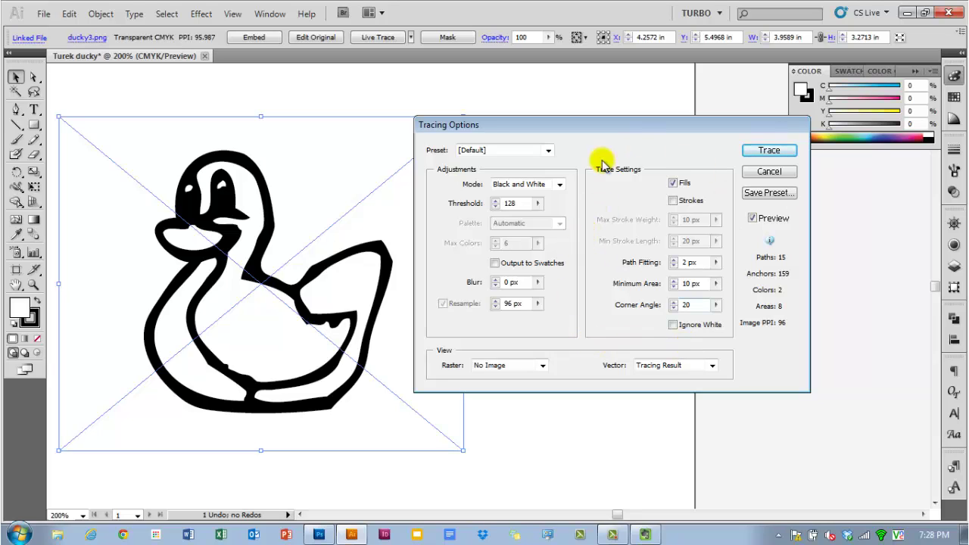
click(673, 325)
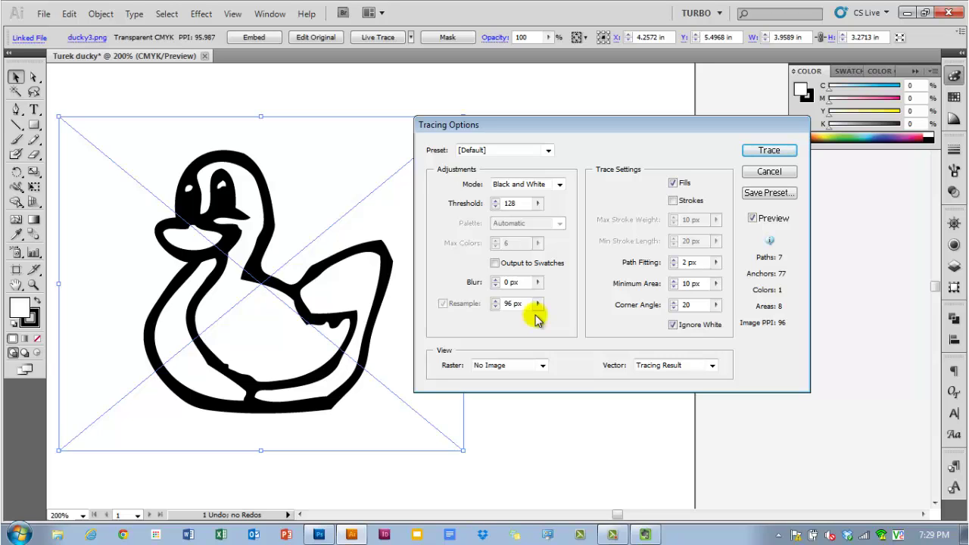
Lower the duck trace's threshold to 84
click(539, 205)
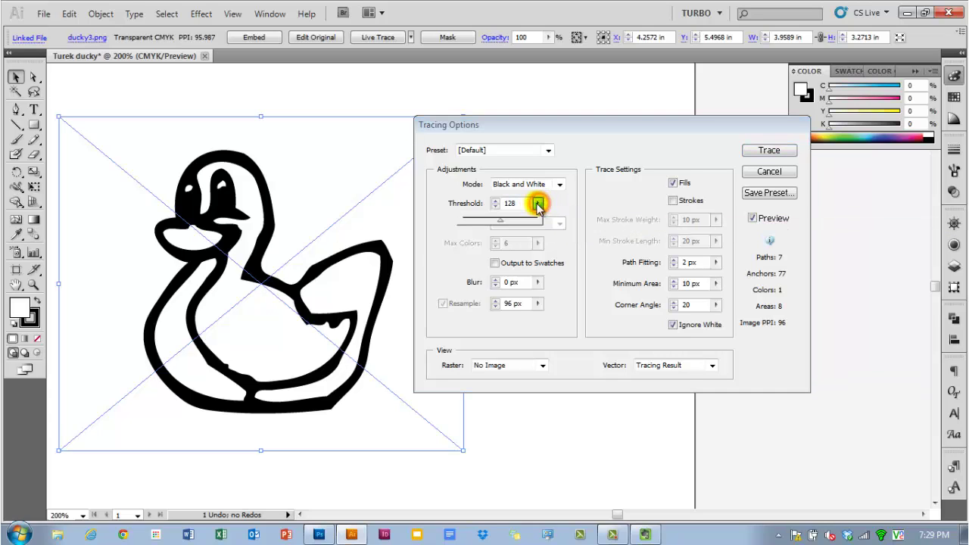
mouse_move(504, 218)
mouse_down()
mouse_move(518, 222)
mouse_move(487, 219)
mouse_up()
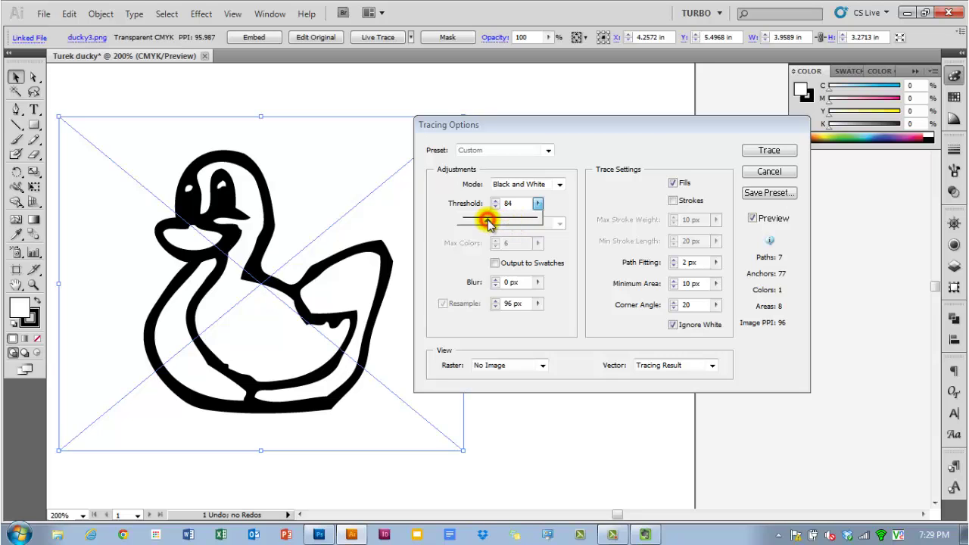
click(568, 226)
Set the blur of the duck trace to 0.7 px
click(538, 281)
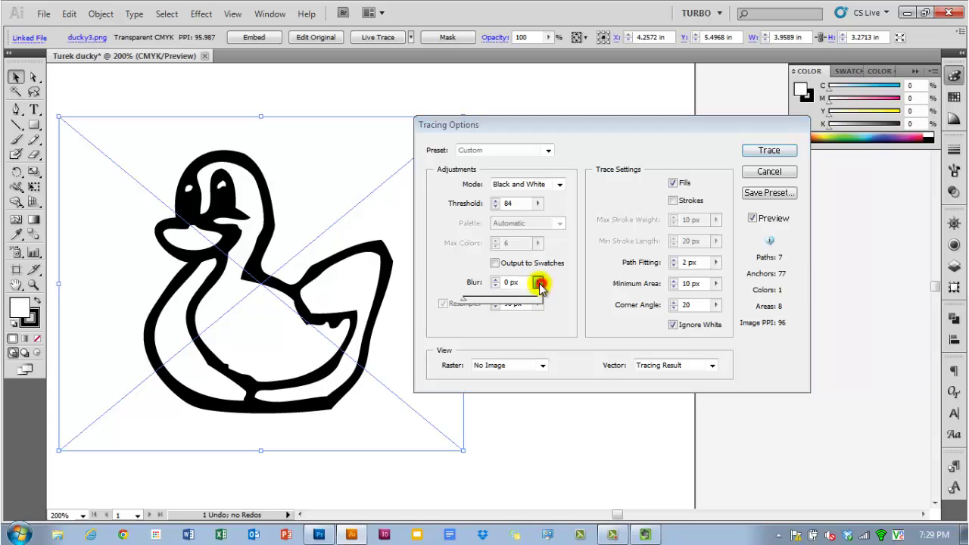
click(496, 279)
click(496, 279)
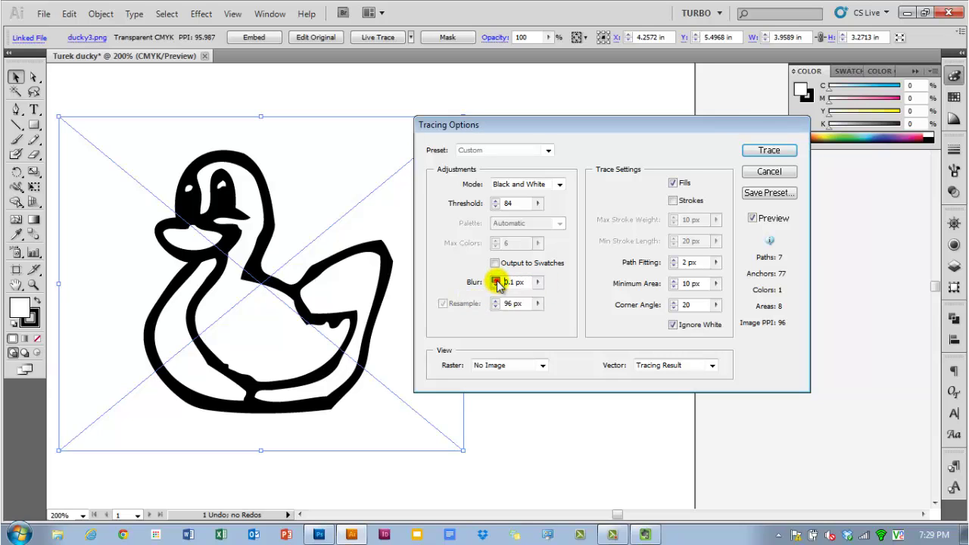
click(496, 279)
click(496, 279)
click(496, 280)
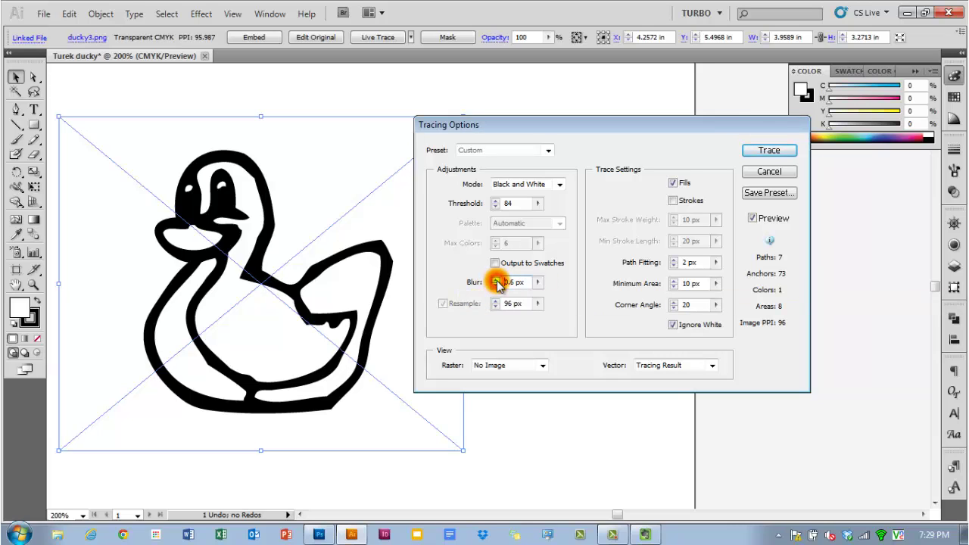
click(496, 280)
click(496, 280)
click(497, 280)
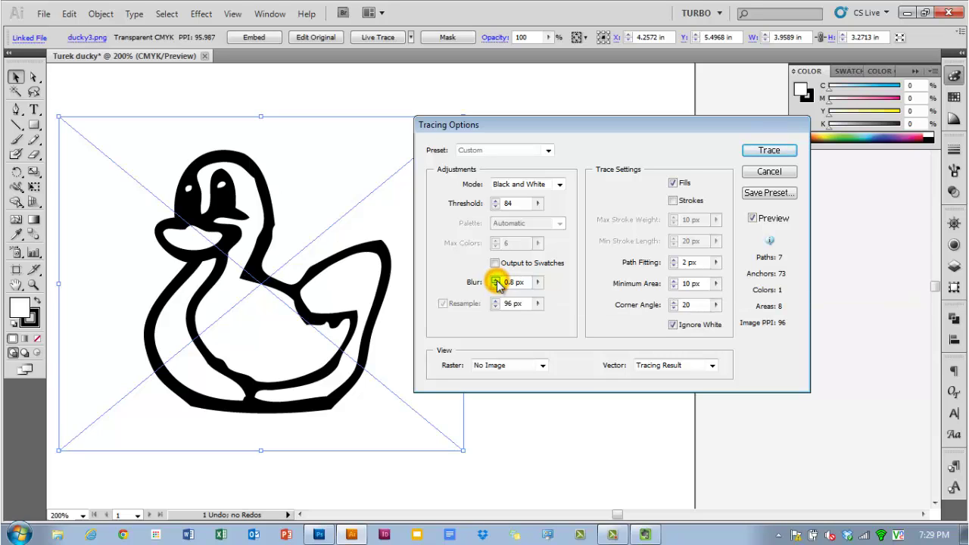
click(497, 285)
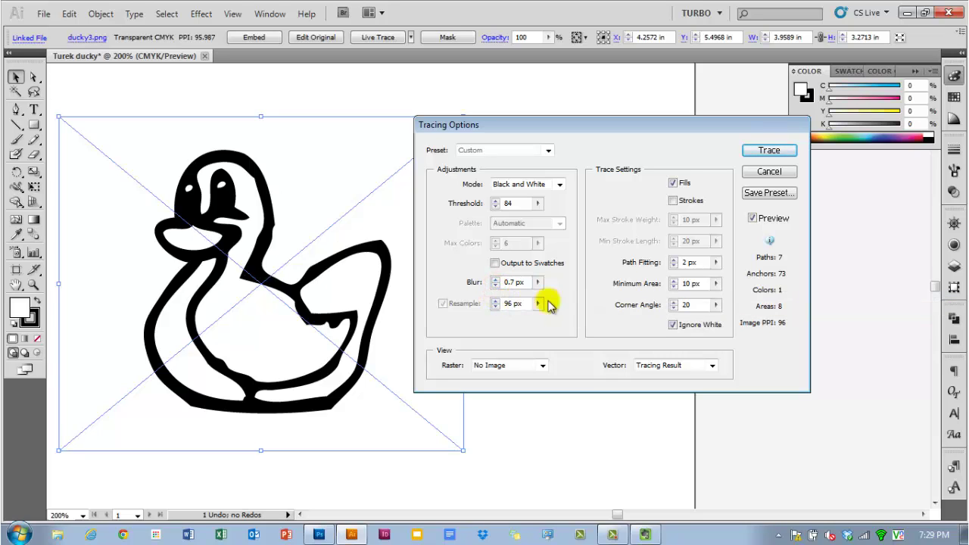
Lower the minimum area of the duck trace to 7 px
click(674, 287)
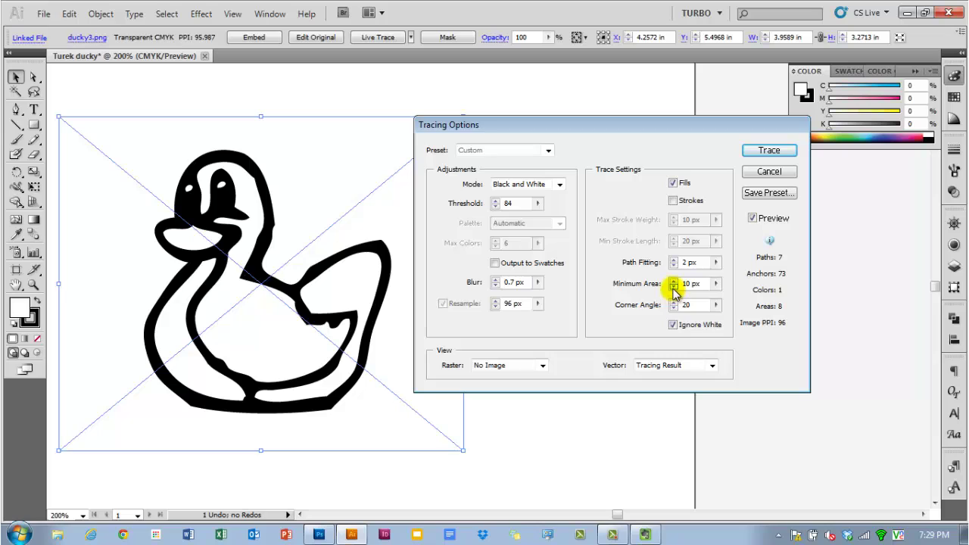
click(674, 287)
click(673, 287)
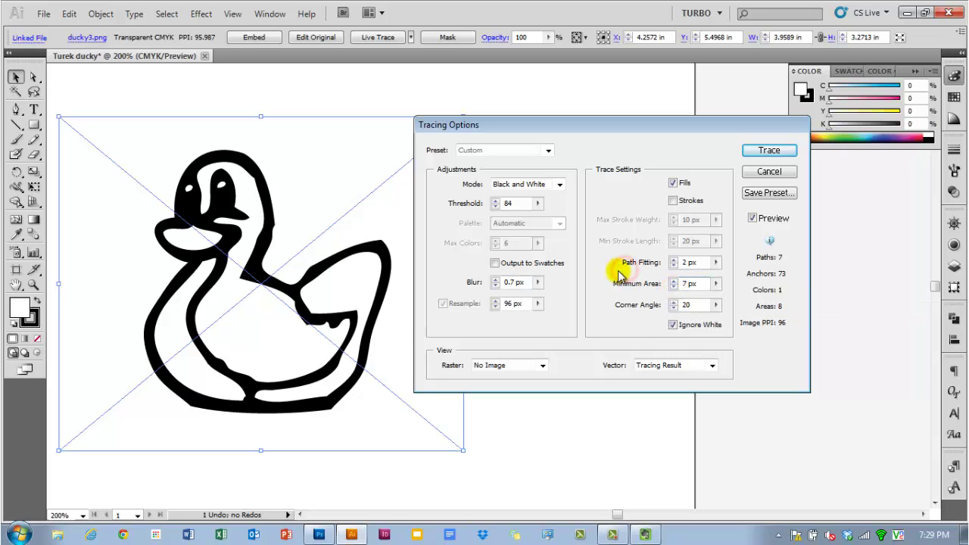
Set the path fitting to 1.6 px and trace the duck image with the chosen options
click(674, 266)
click(674, 267)
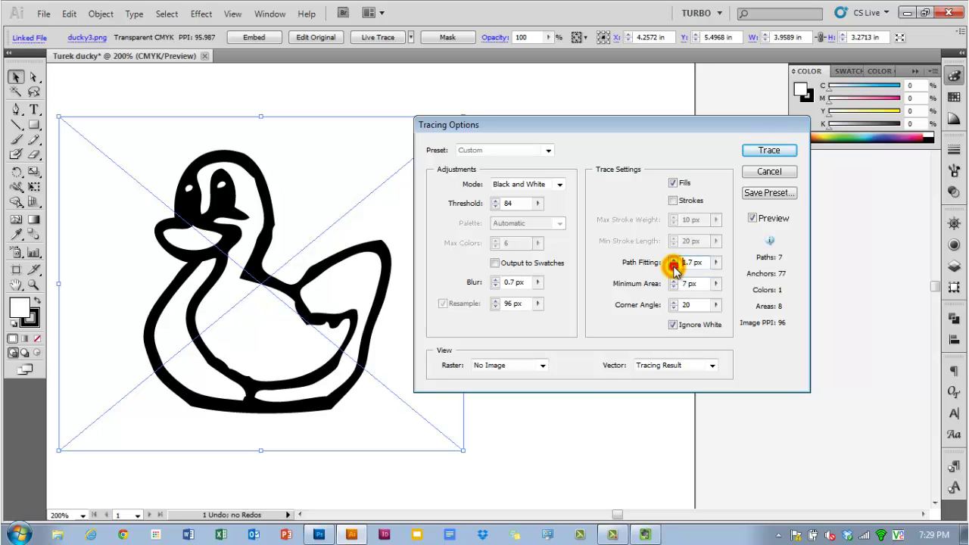
click(674, 267)
click(674, 266)
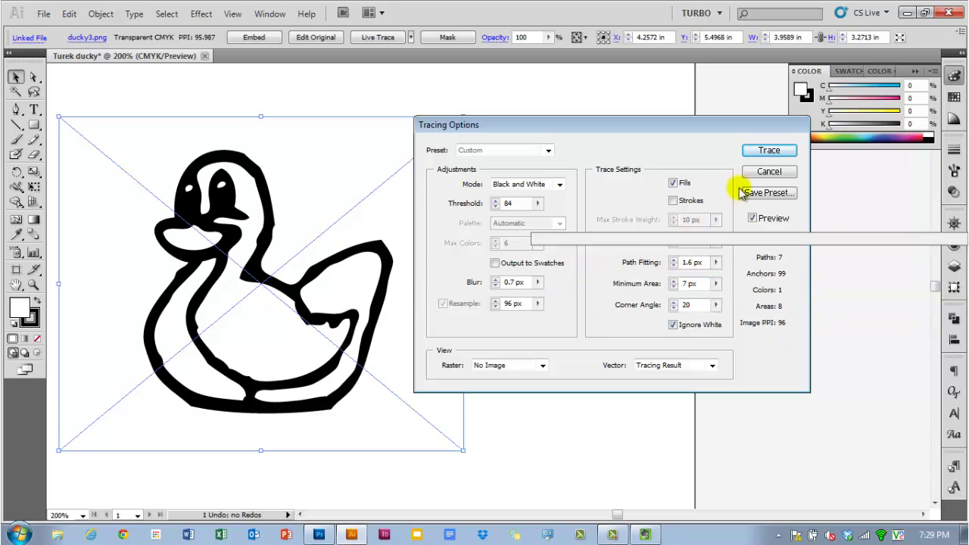
click(769, 153)
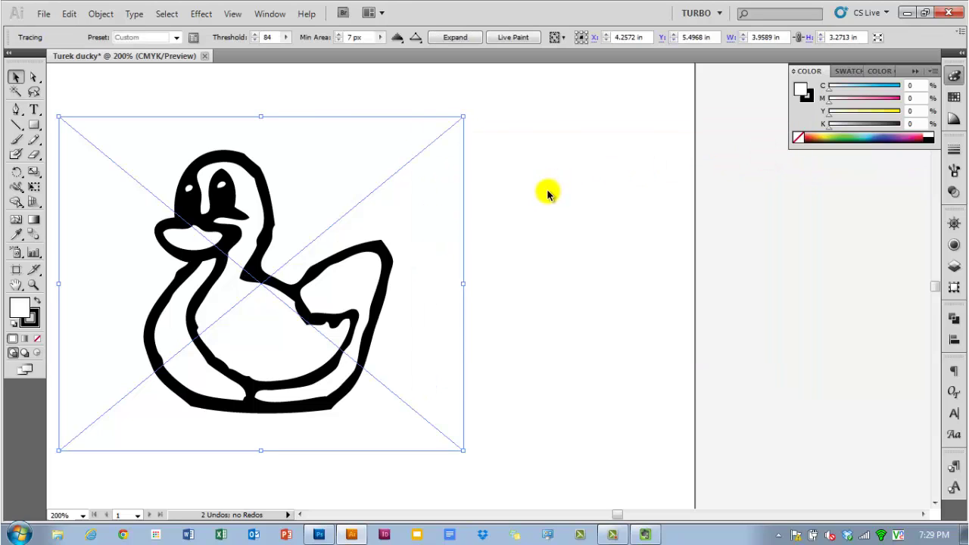
Reopen the tracing options of the traced duck to review the settings and run the trace again
key(space)
drag(487, 213, 630, 217)
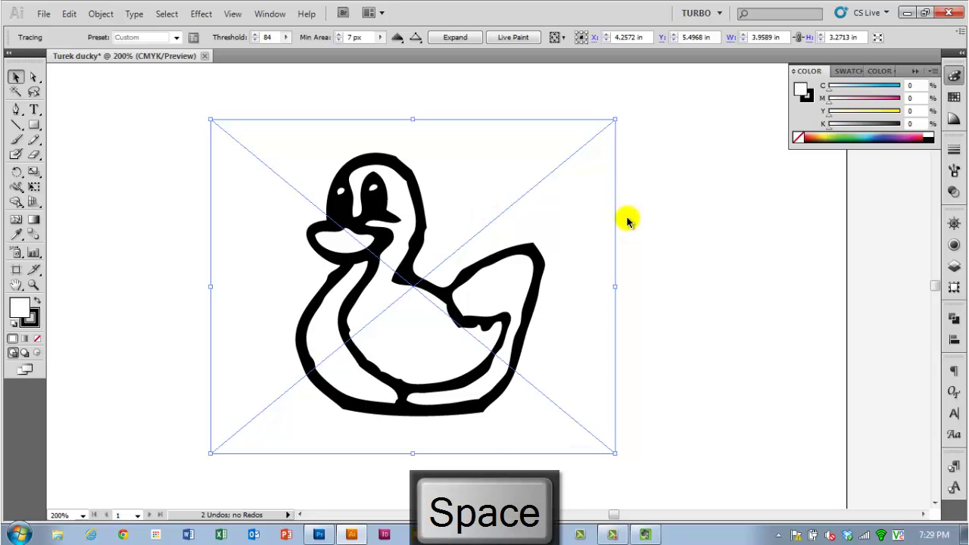
click(193, 40)
drag(646, 131, 747, 173)
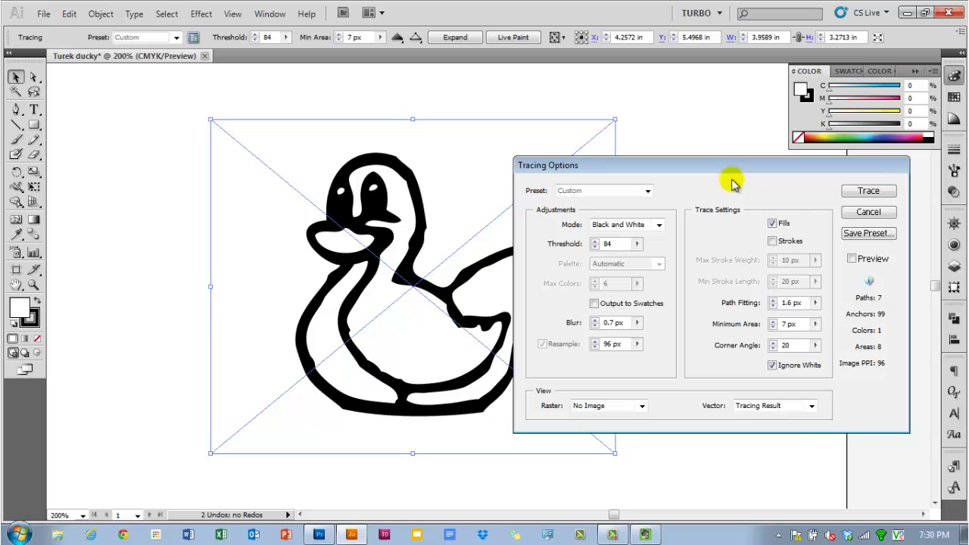
click(888, 191)
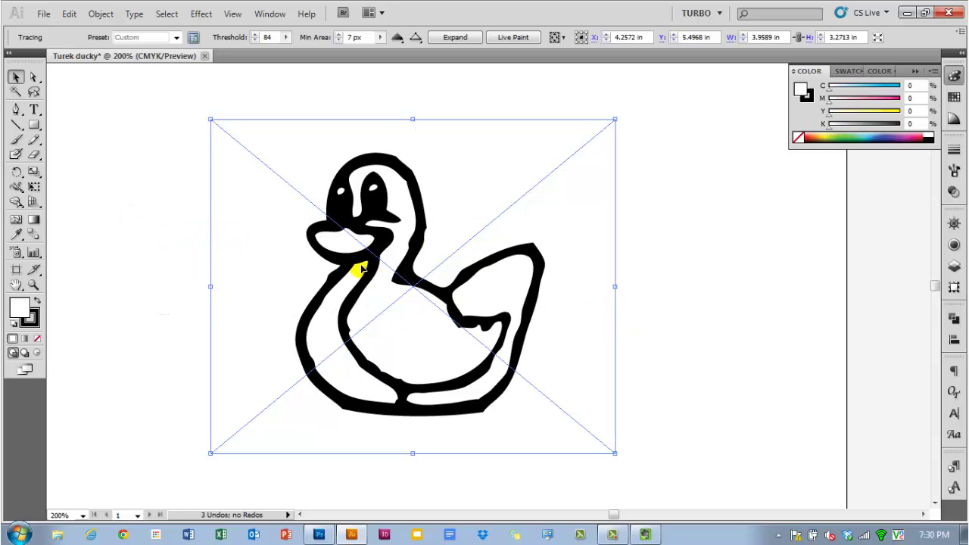
Expand the traced duck into editable vector paths
click(94, 15)
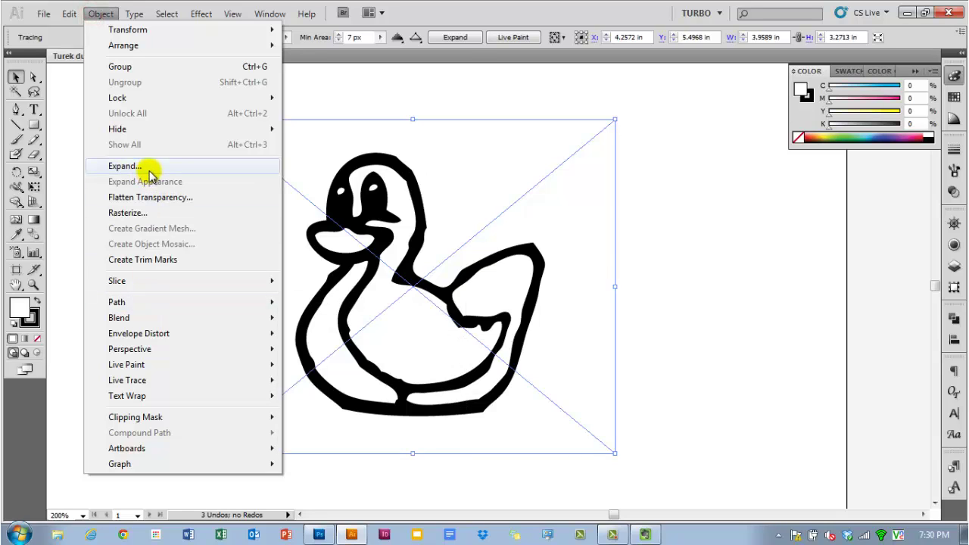
click(472, 17)
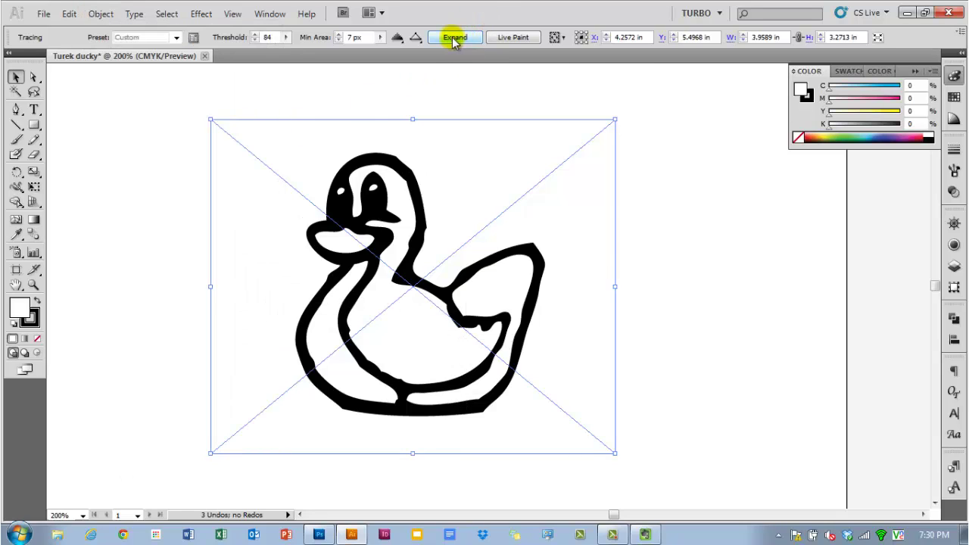
click(447, 39)
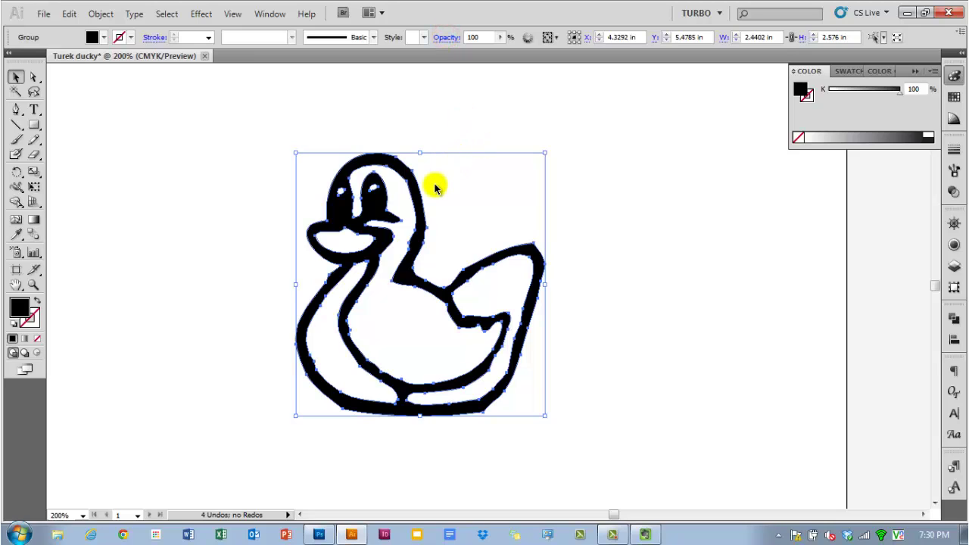
Delete the kinked anchor point on the inner contour of the duck's neck with the Pen tool
scroll(396, 309, up, 1)
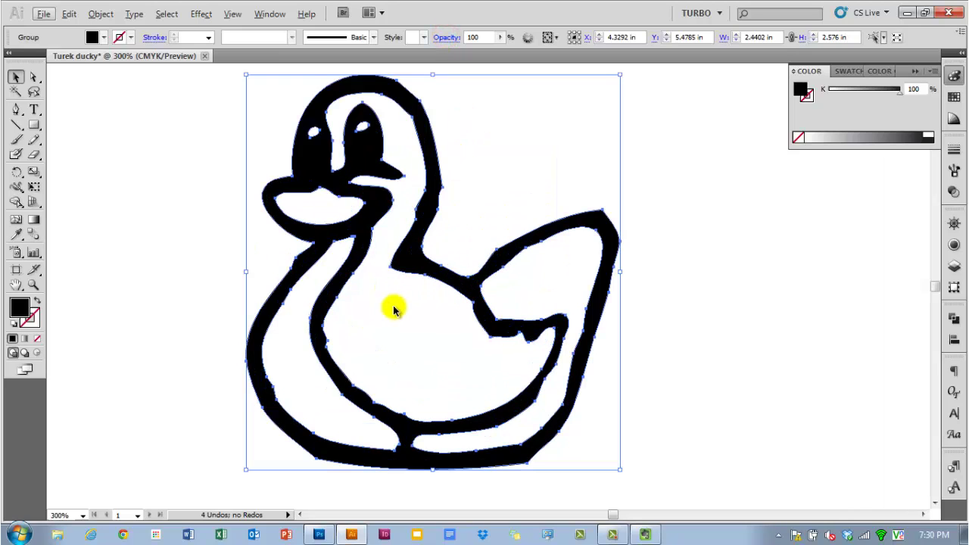
scroll(394, 311, up, 1)
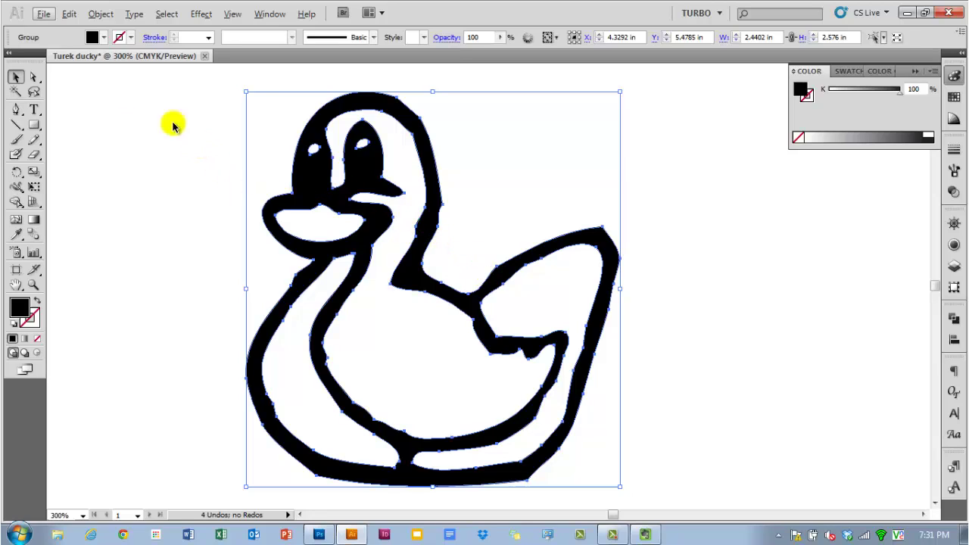
click(17, 112)
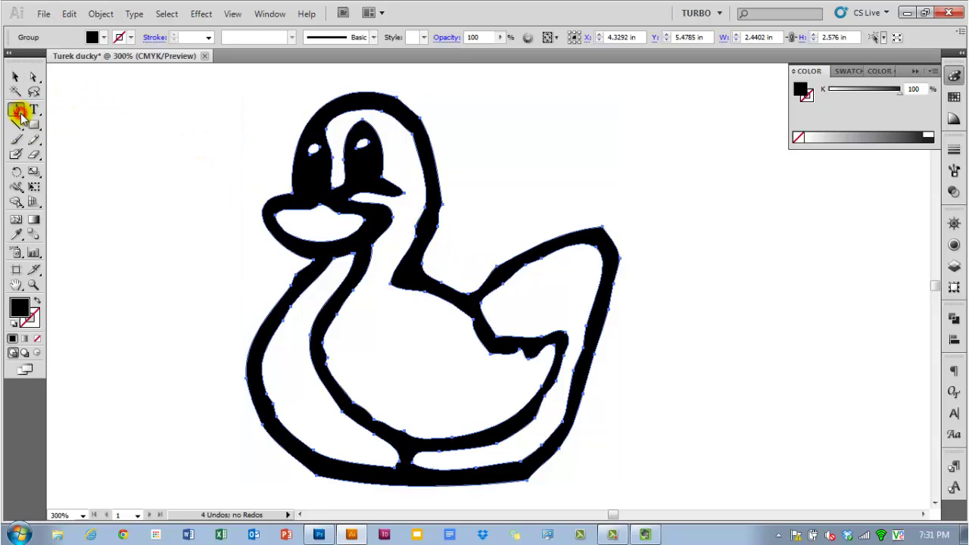
click(34, 78)
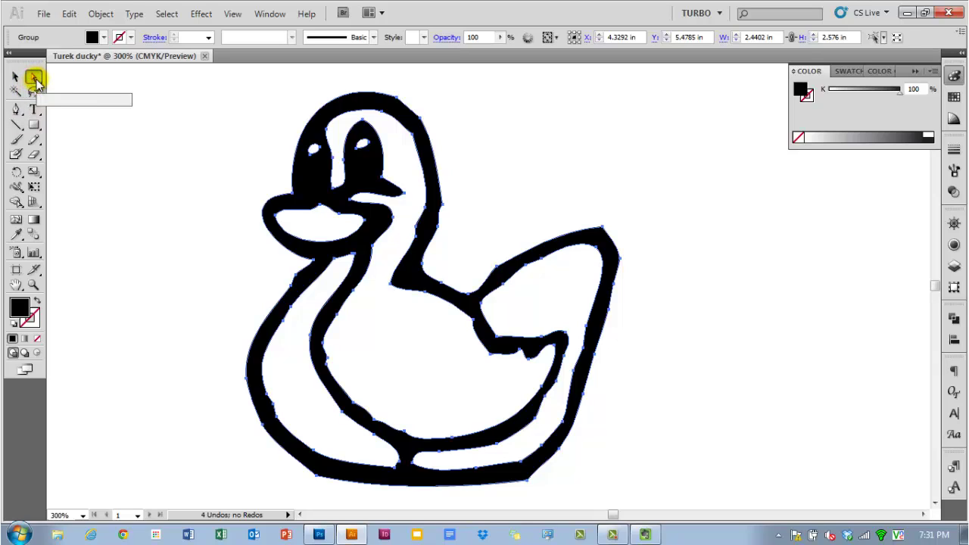
click(35, 79)
click(16, 110)
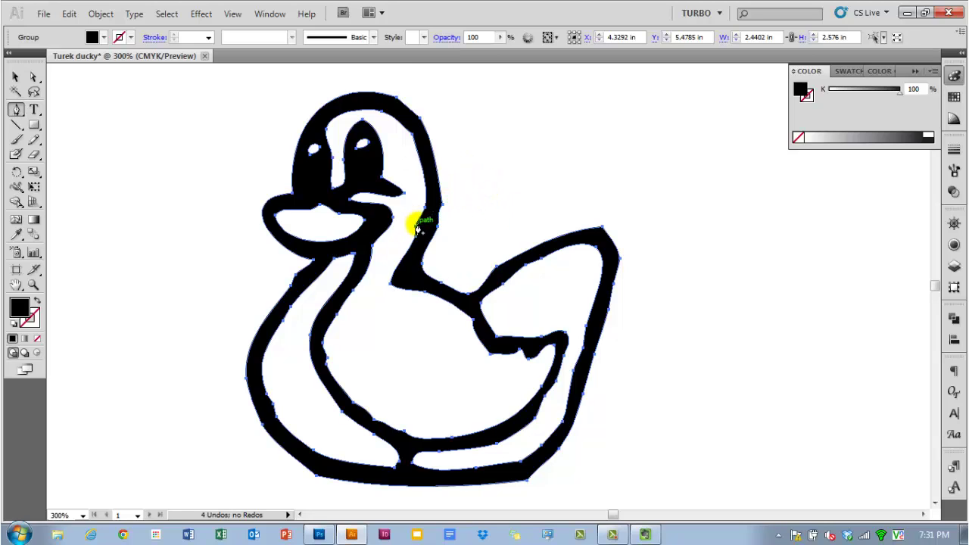
alt+scroll(413, 219, up, 2)
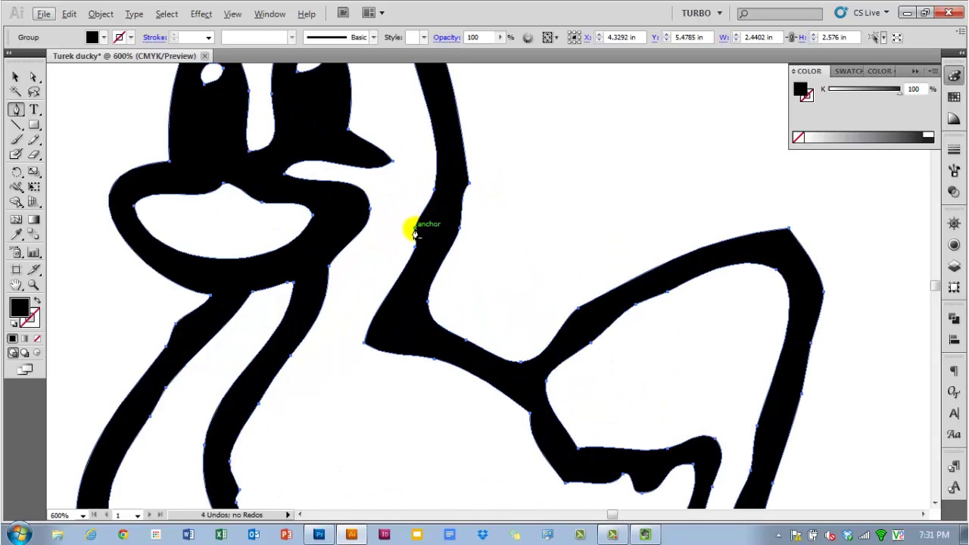
click(412, 225)
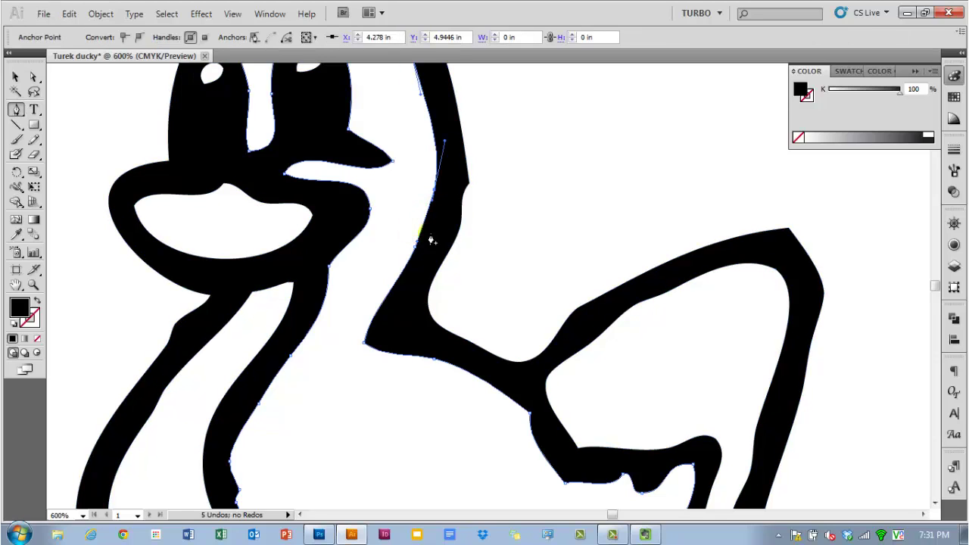
Remove the rough anchor points on the outer neck and inner head contours, lengthening the neighbouring handles to smooth both curves
click(469, 188)
scroll(477, 189, up, 3)
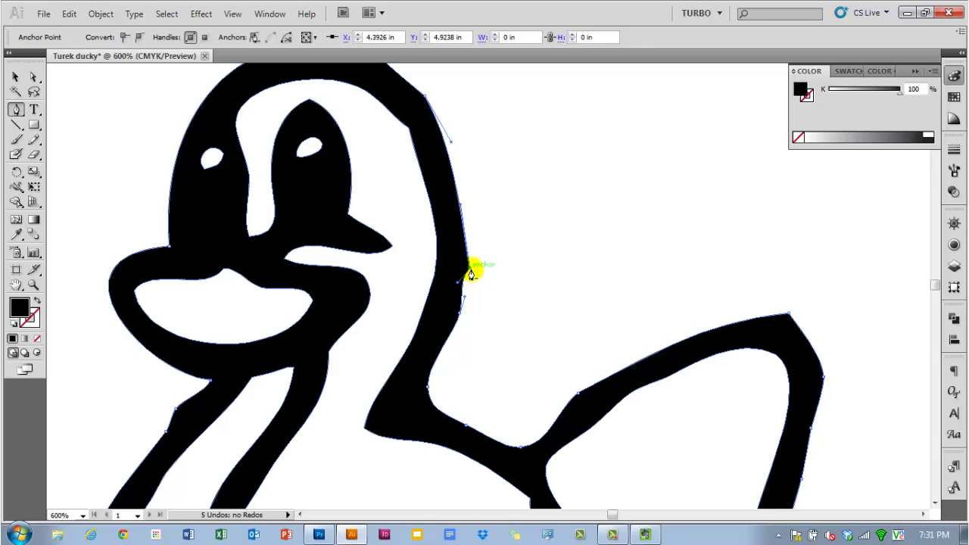
click(471, 274)
scroll(478, 287, up, 2)
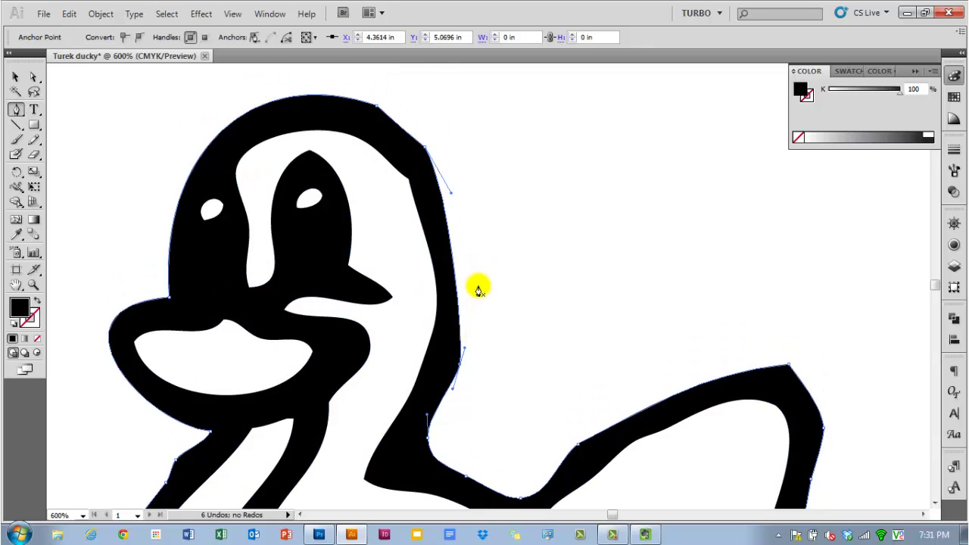
scroll(470, 280, down, 1)
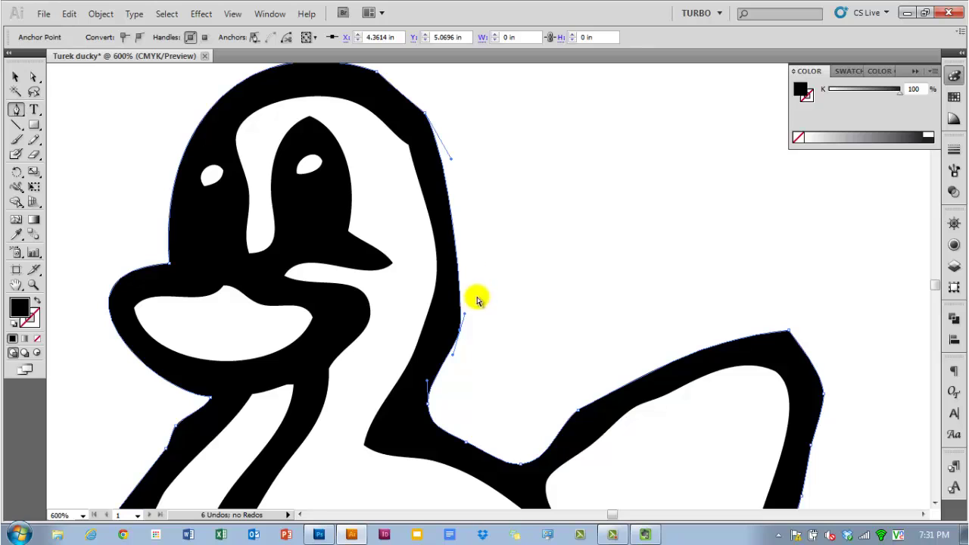
drag(464, 314, 490, 231)
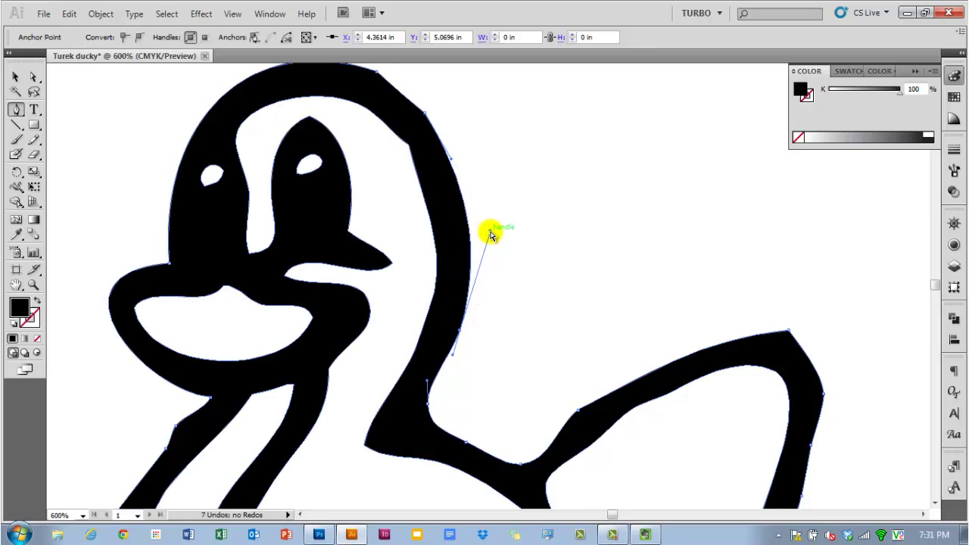
click(410, 146)
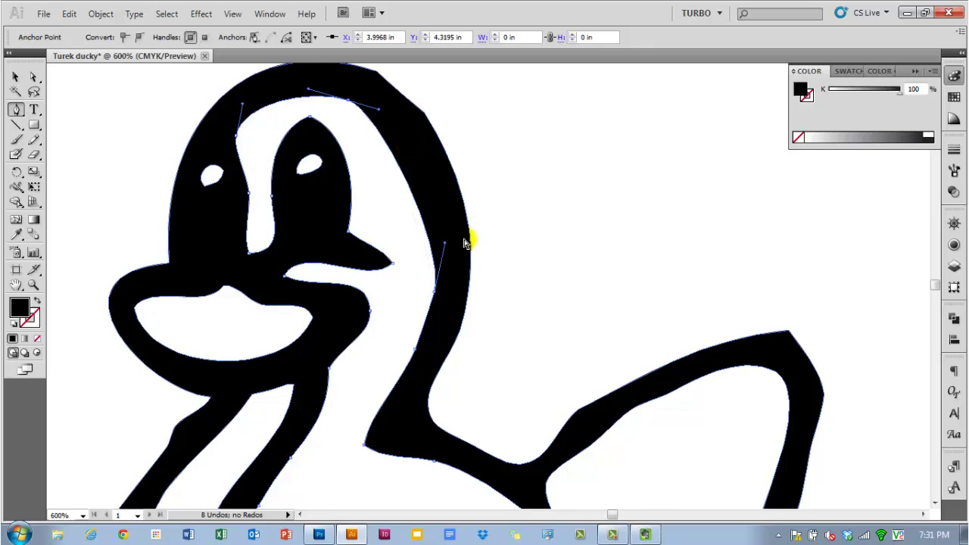
drag(445, 245, 460, 171)
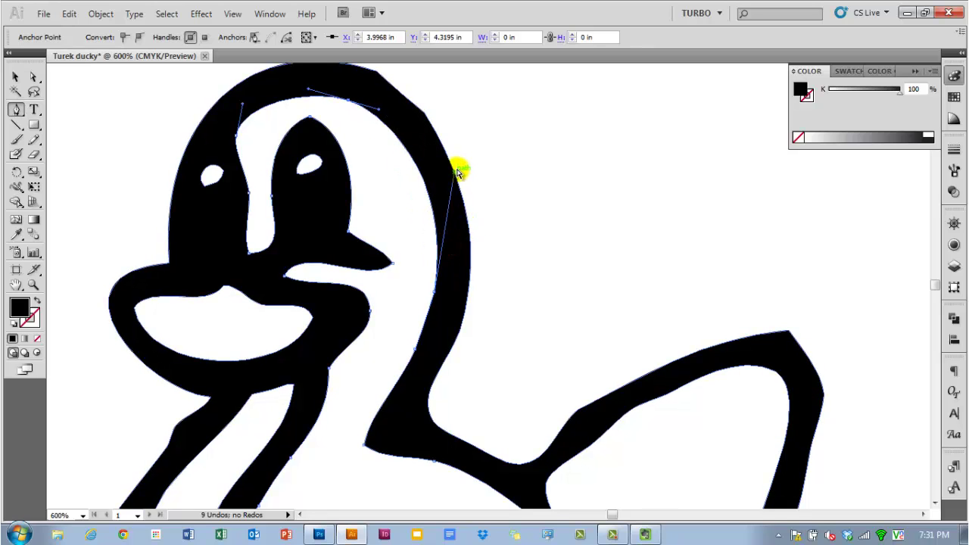
Add an anchor point on the outer contour at the back of the duck's head and delete it again
scroll(468, 179, up, 3)
click(424, 193)
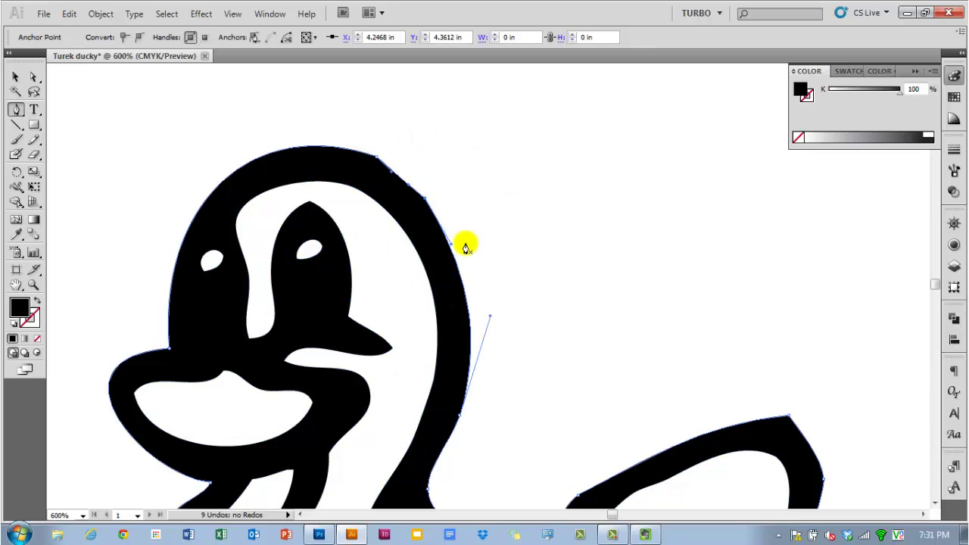
scroll(466, 250, down, 3)
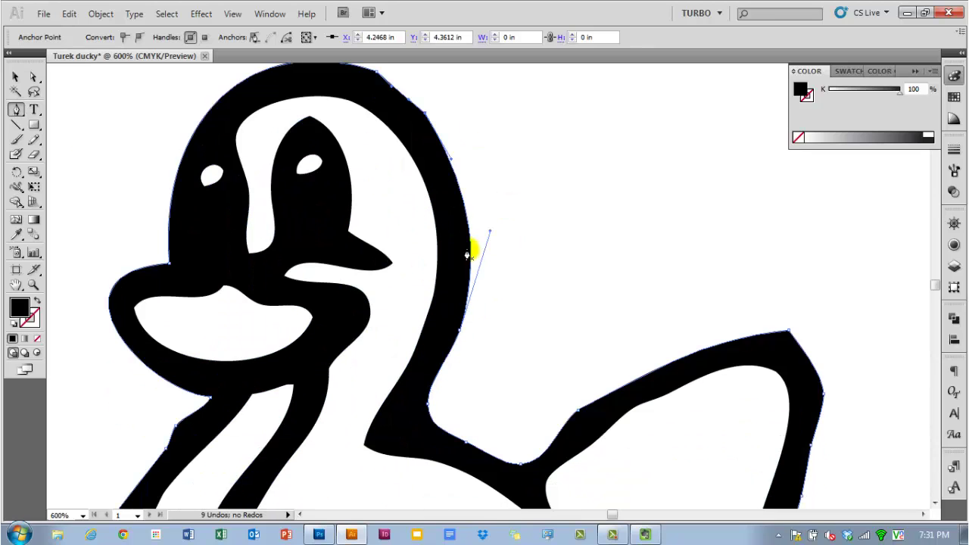
scroll(461, 363, up, 3)
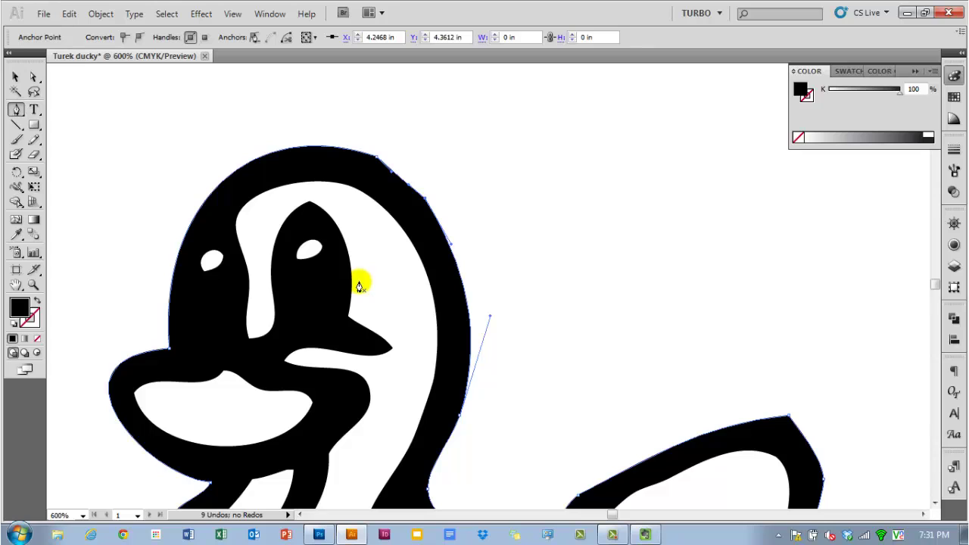
scroll(356, 280, up, 3)
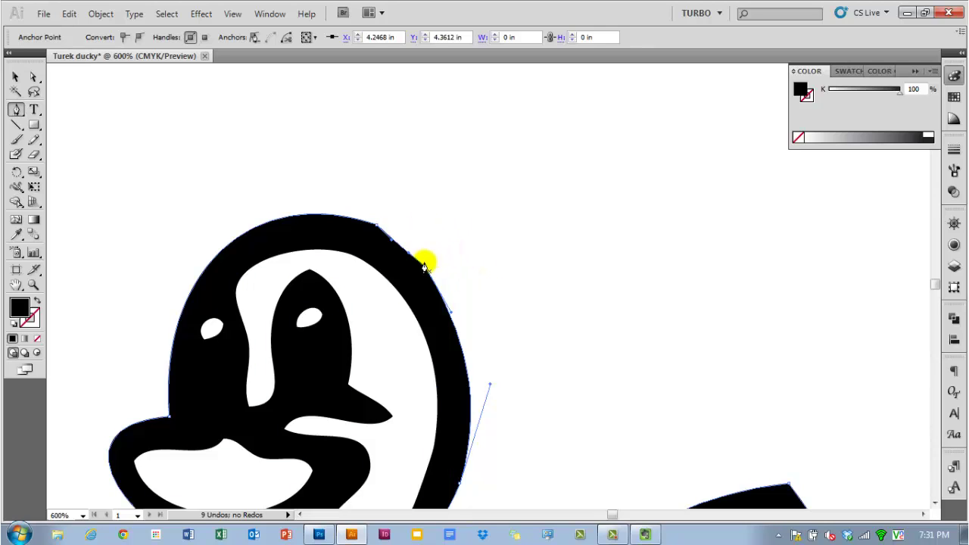
click(463, 351)
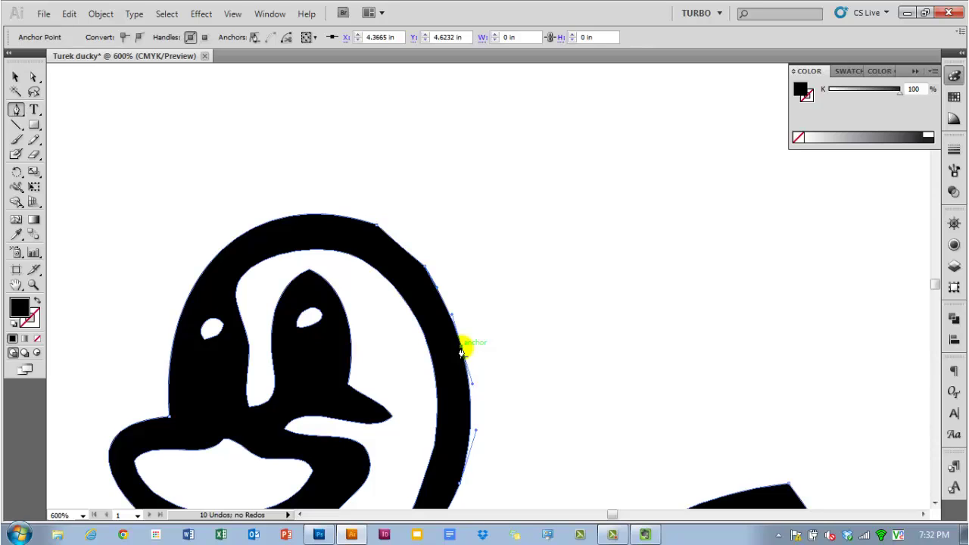
click(462, 351)
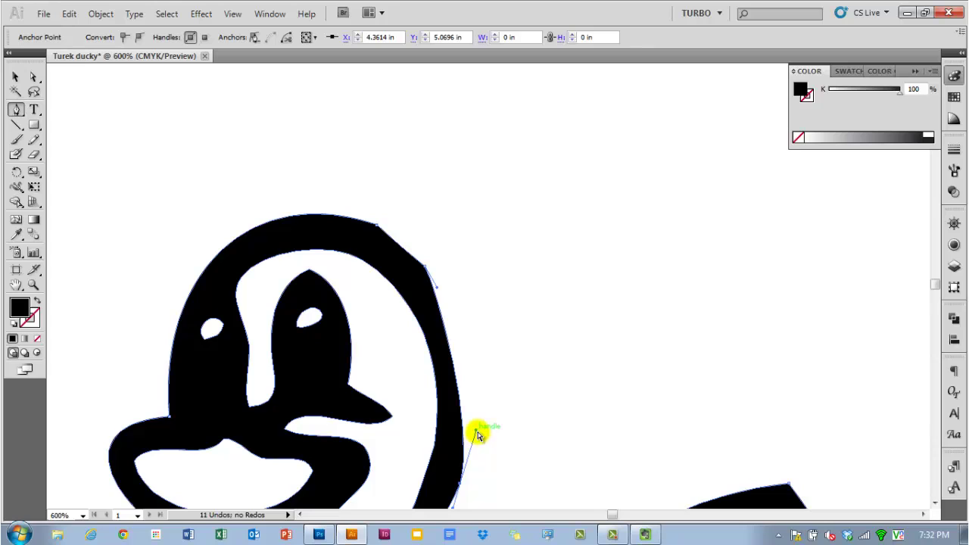
Lengthen the curve handle on the outer contour behind the duck's head and adjust the upper anchor point's handle to round the back
drag(477, 433, 493, 359)
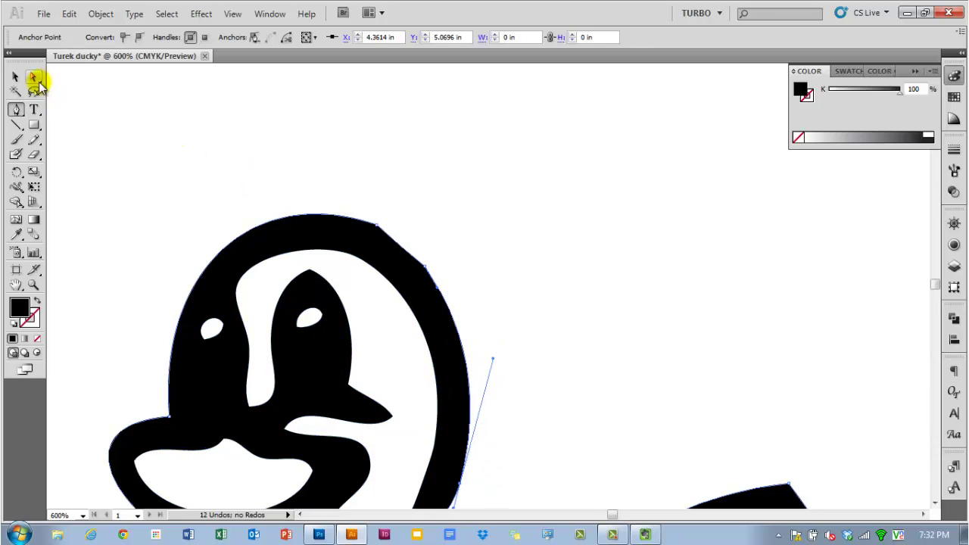
click(426, 264)
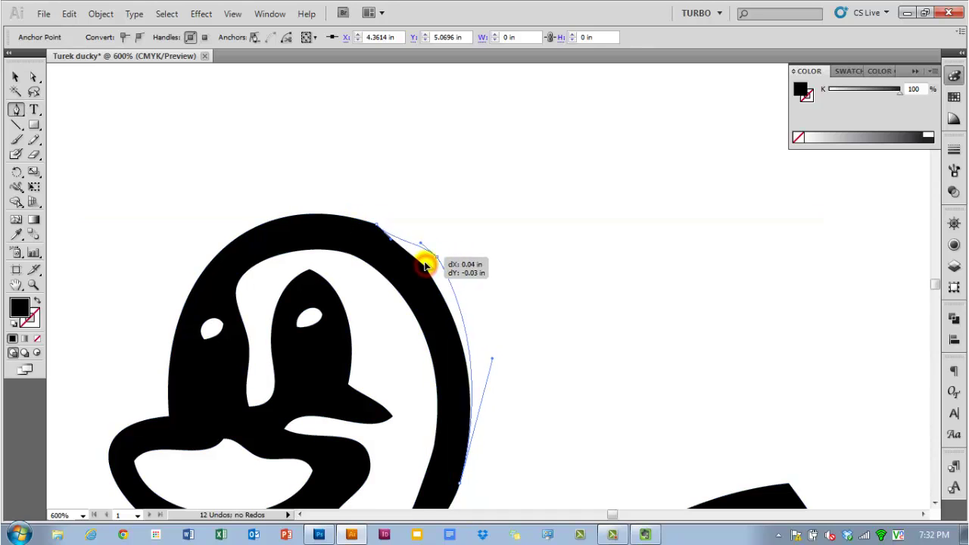
scroll(421, 261, up, 1)
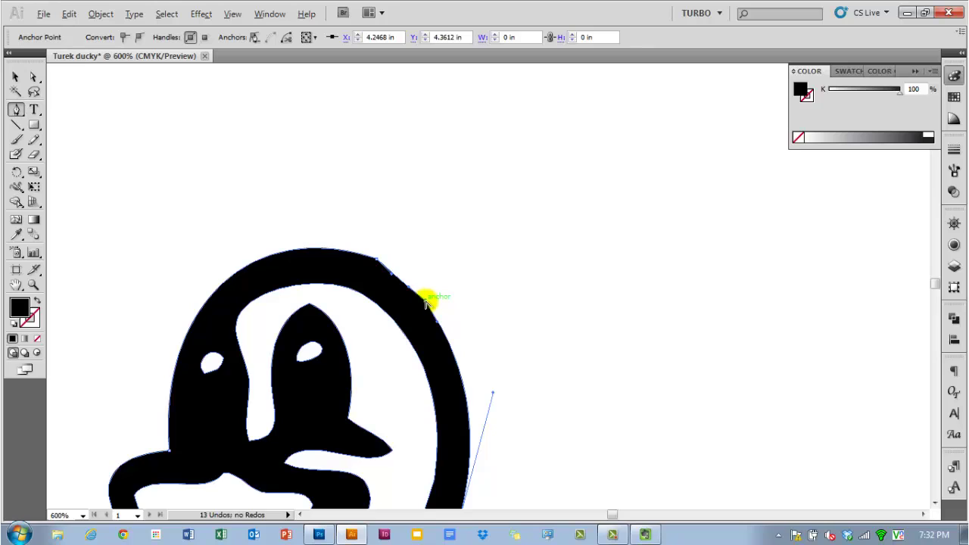
click(425, 303)
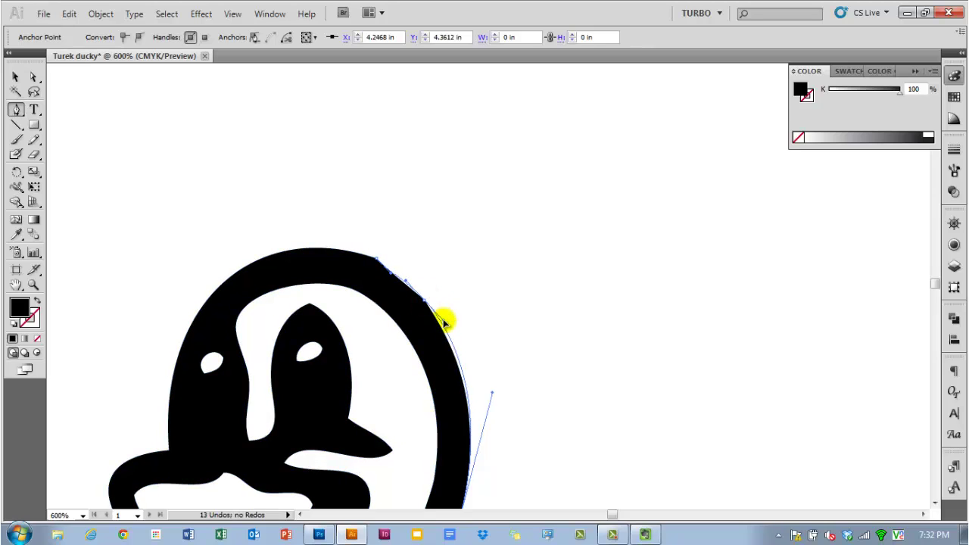
Delete the kinked anchor point on top of the duck's head and lengthen the handles on both sides to round the crown
click(378, 259)
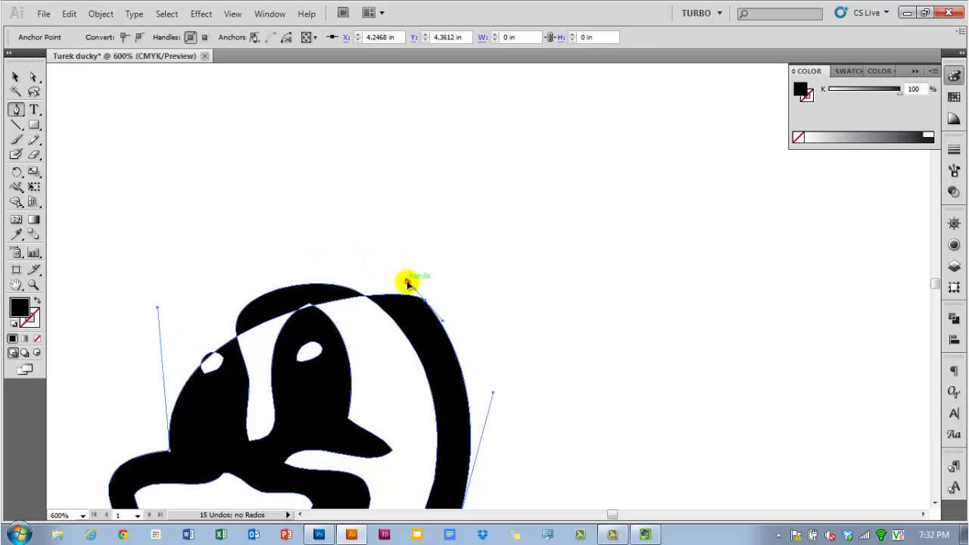
drag(407, 281, 306, 184)
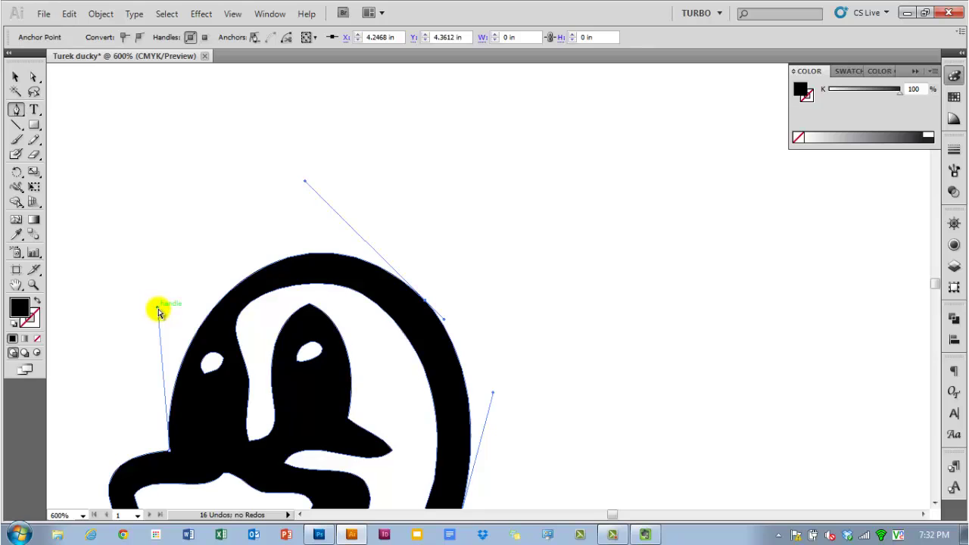
drag(158, 309, 138, 277)
scroll(261, 265, down, 5)
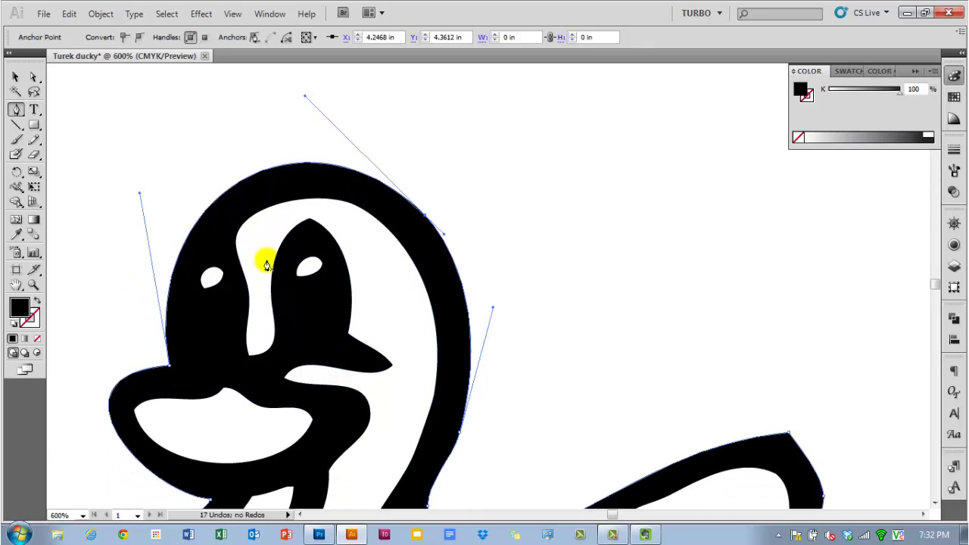
scroll(257, 260, down, 2)
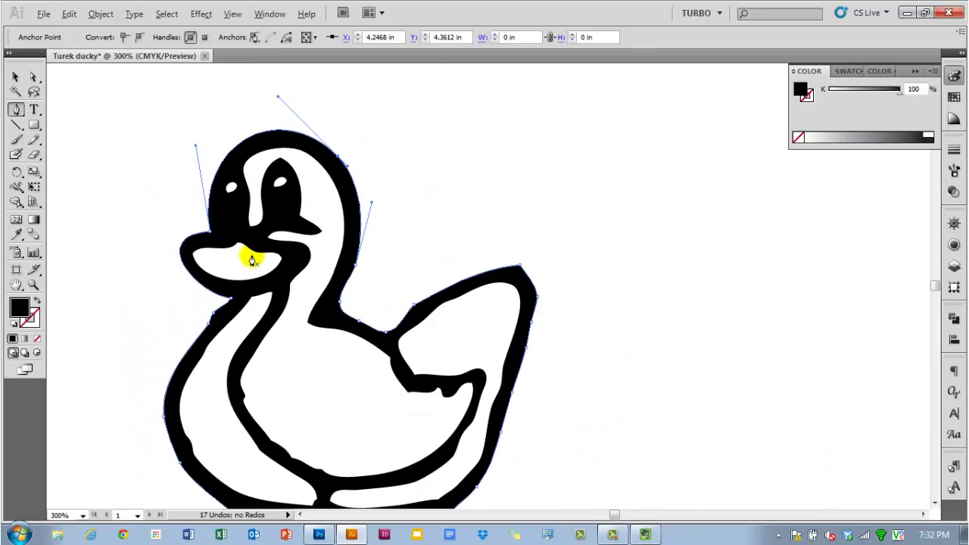
scroll(382, 356, up, 2)
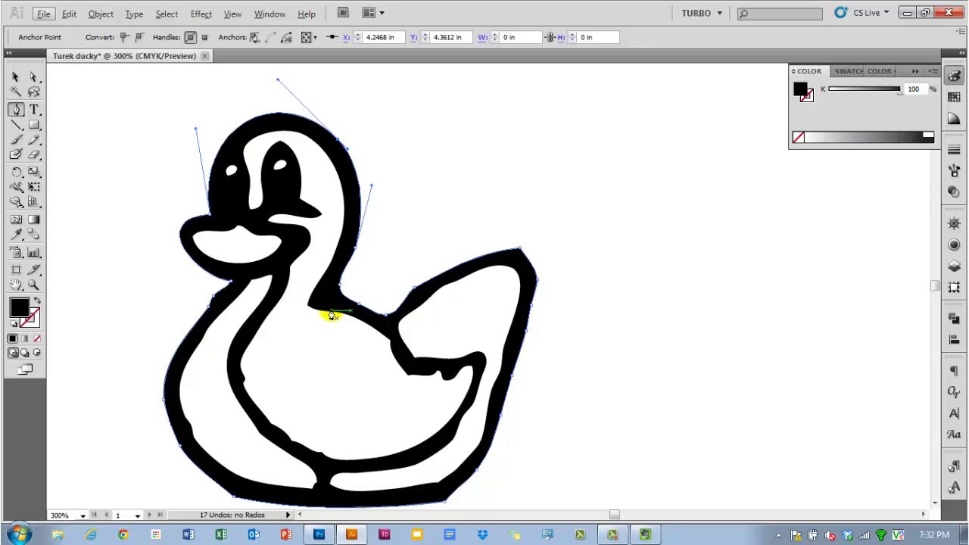
scroll(331, 316, up, 1)
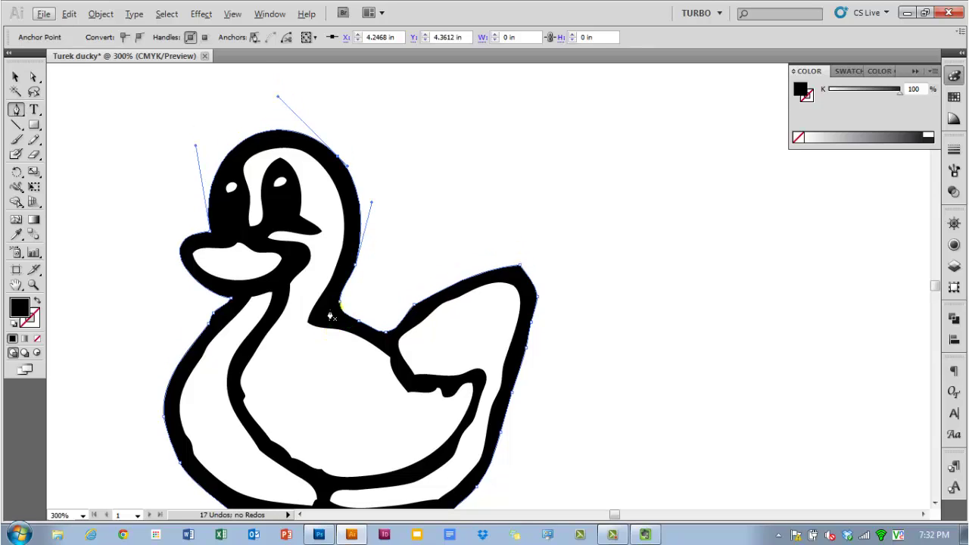